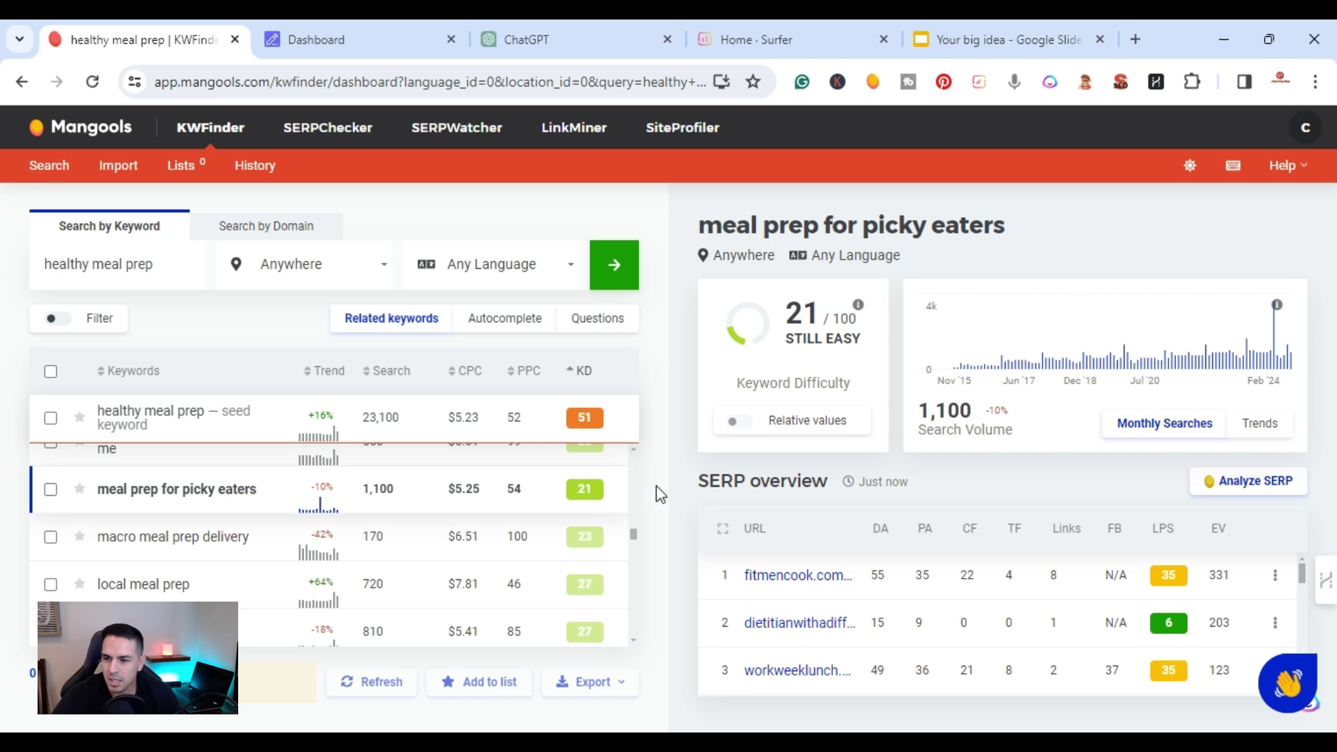
# Copy the keyword "meal prep for picky eaters" from the keyword details heading.
pyautogui.tripleClick(816, 226)
pyautogui.rightClick(819, 236)
pyautogui.click(828, 253)
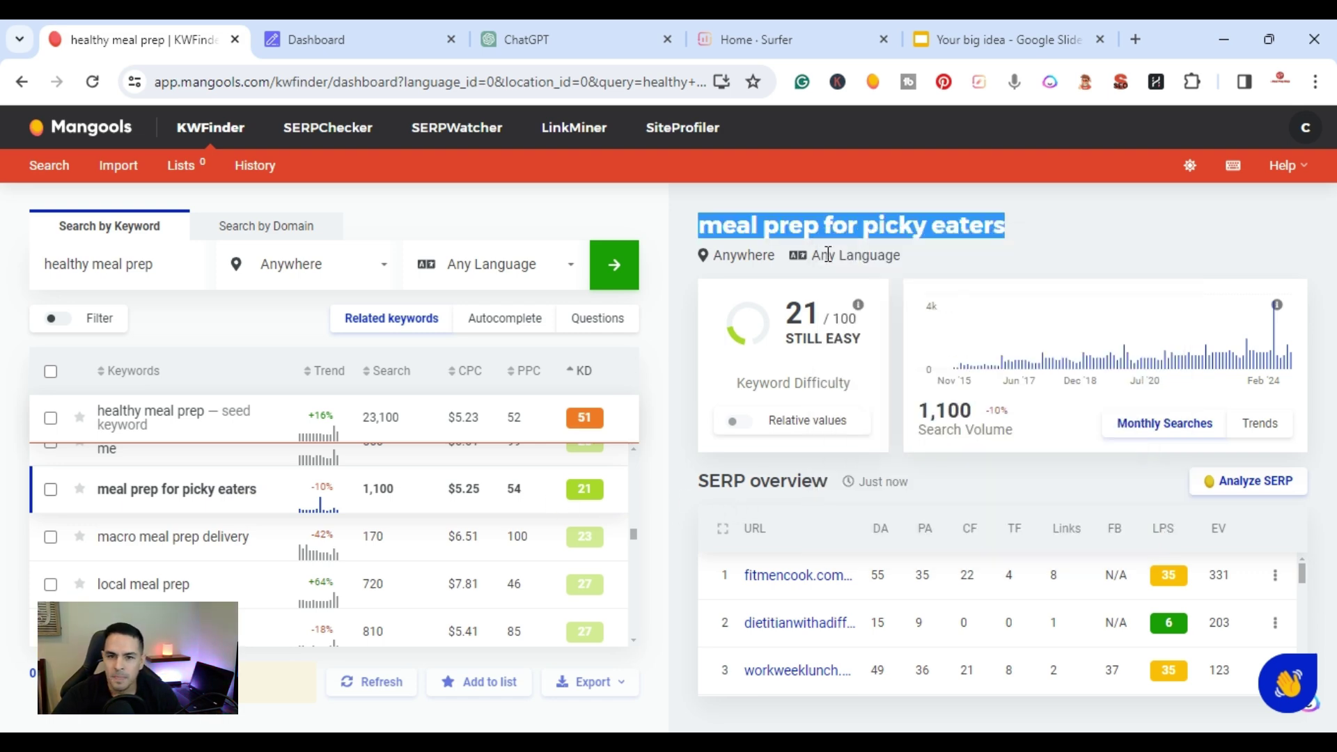
# Switch to SEOWriting.AI and open the 1-Click Blog Post tool.
pyautogui.click(300, 36)
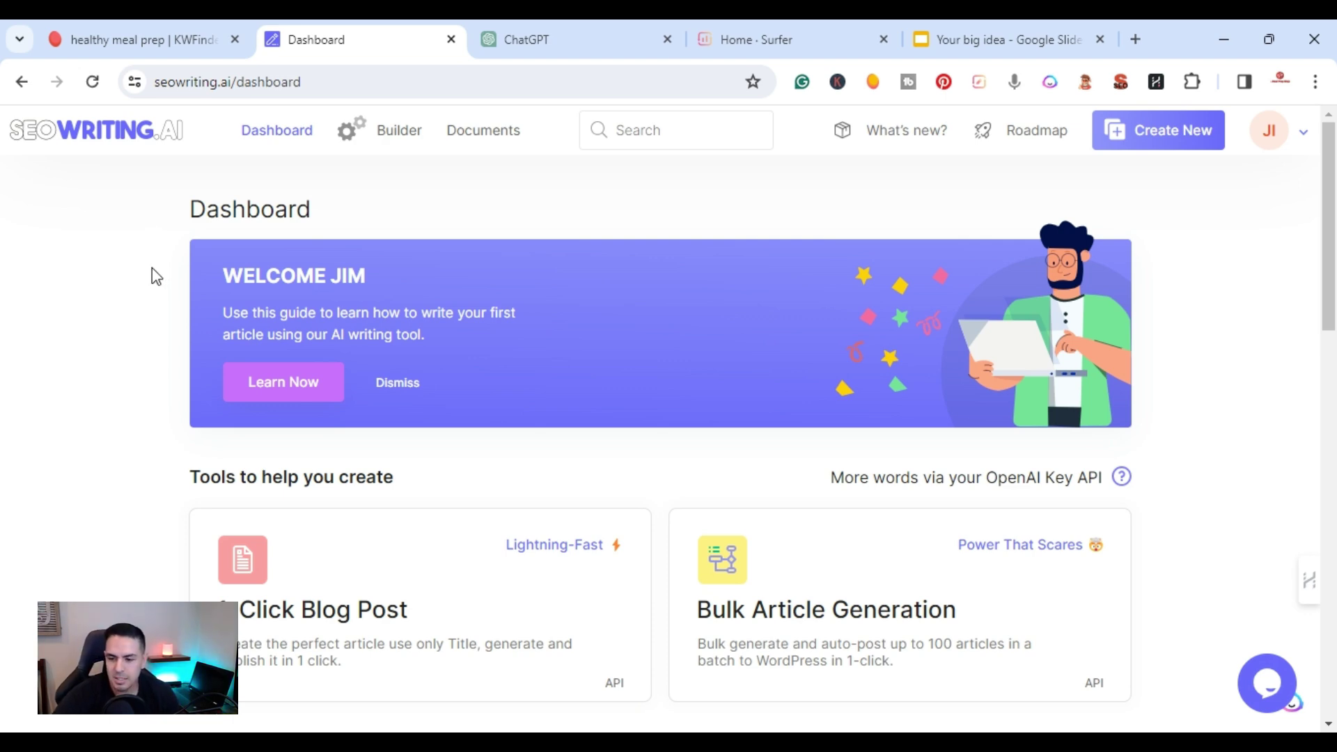
pyautogui.scroll(-1, 135, 294)
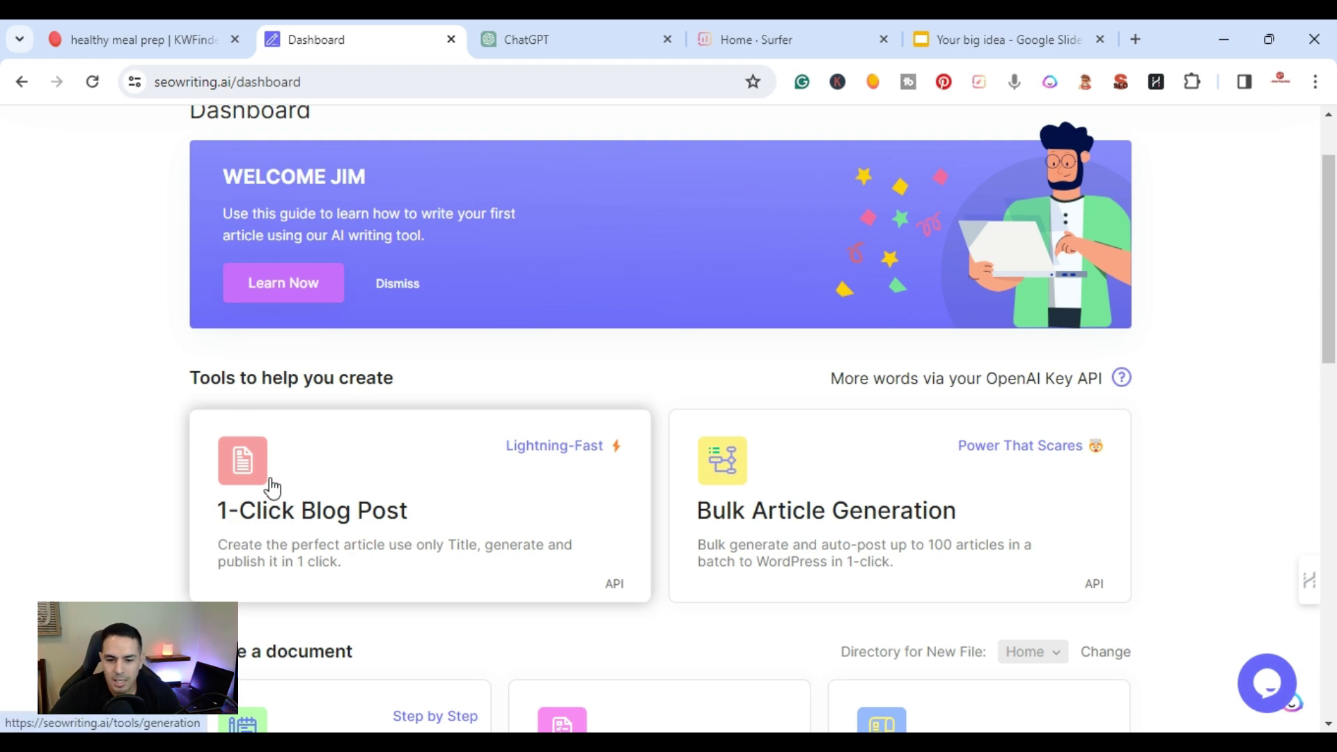
pyautogui.click(342, 514)
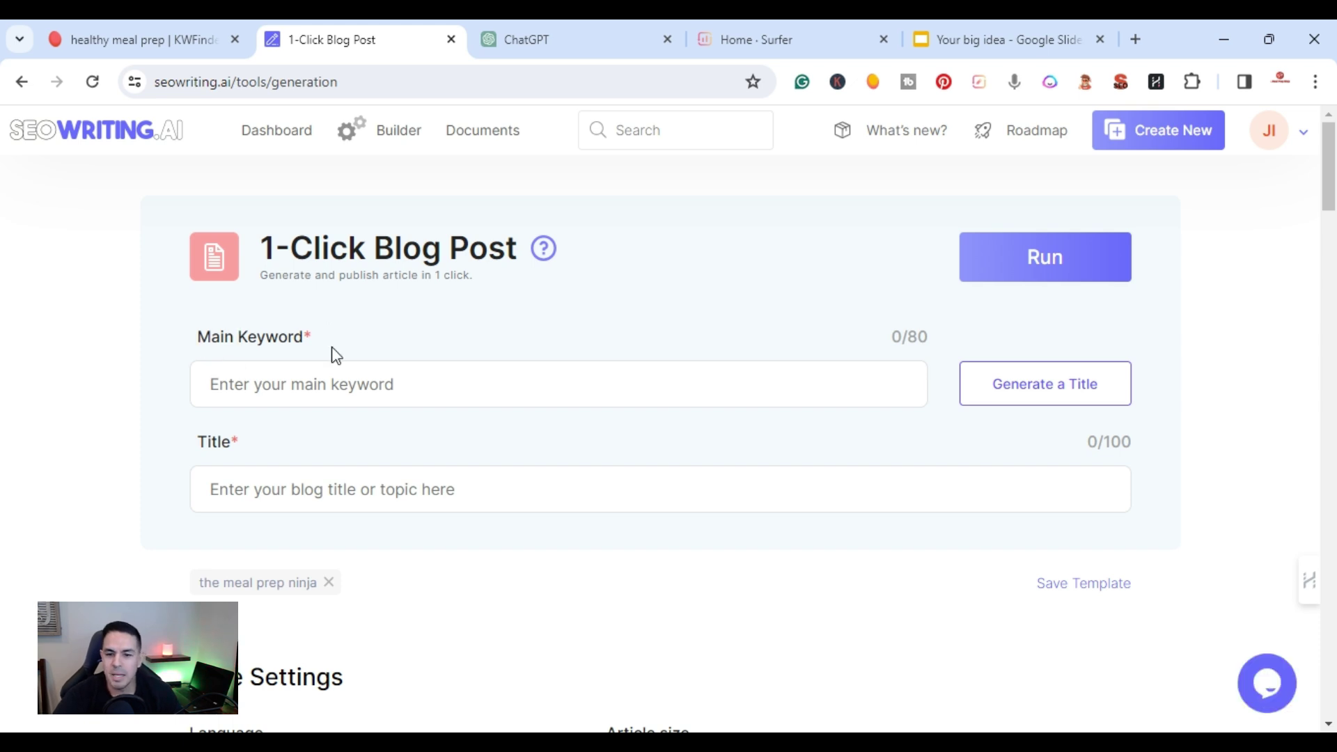
# Paste "meal prep for picky eaters" as the main keyword and generate a title from it.
pyautogui.rightClick(327, 377)
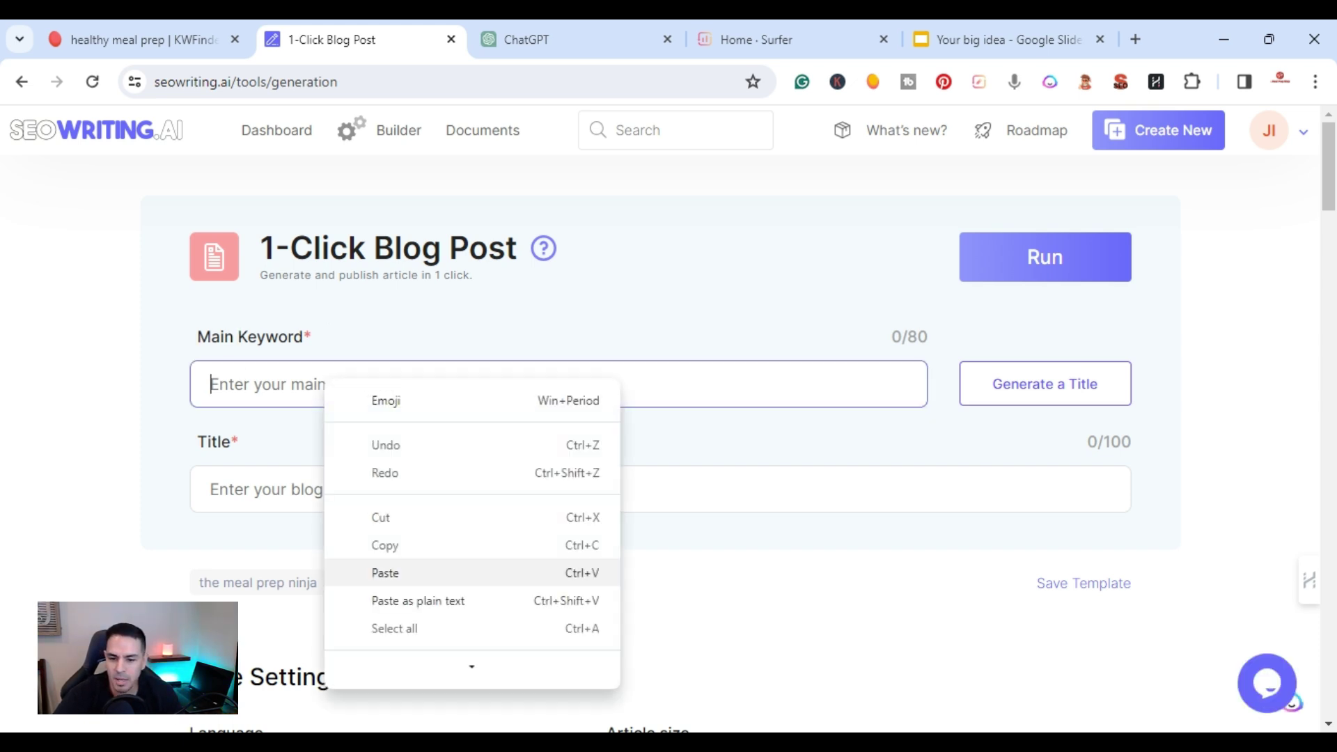
pyautogui.click(390, 572)
pyautogui.click(1008, 384)
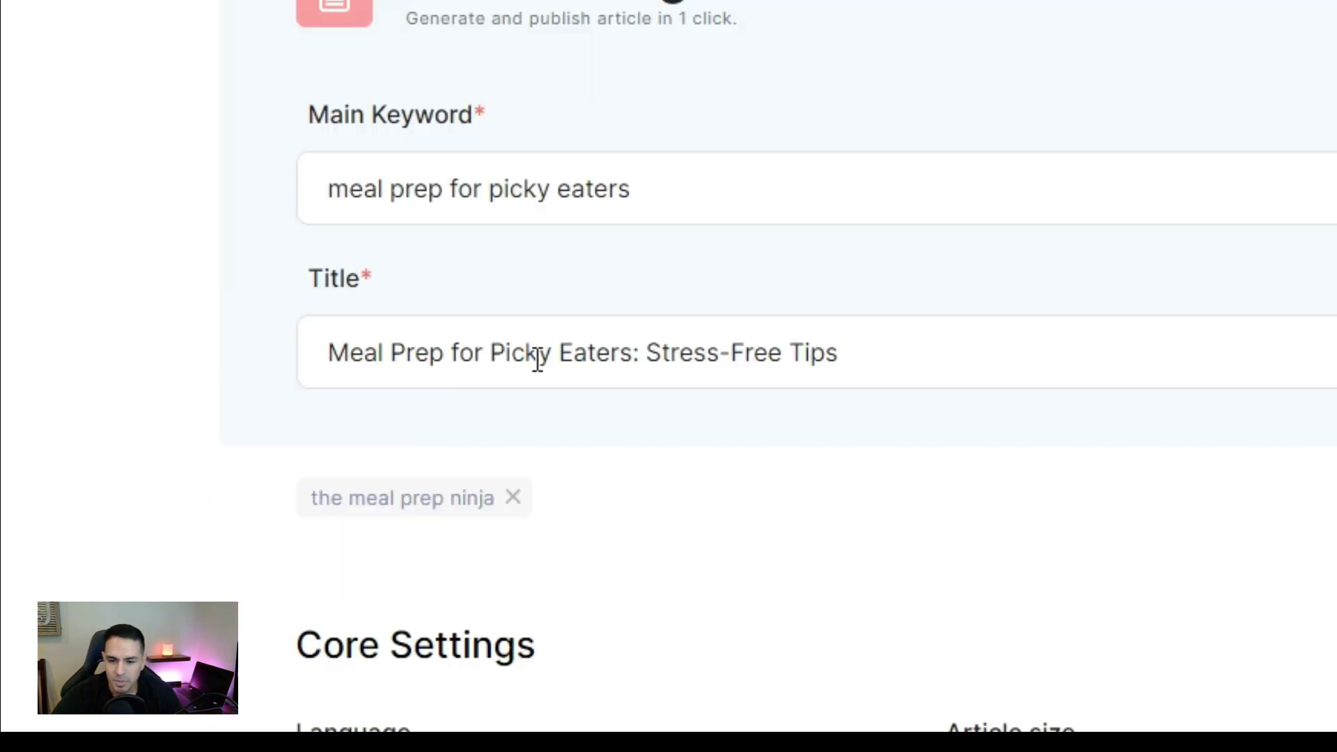
# Set the article's tone of voice to Informational in the core settings.
pyautogui.scroll(-5, 940, 306)
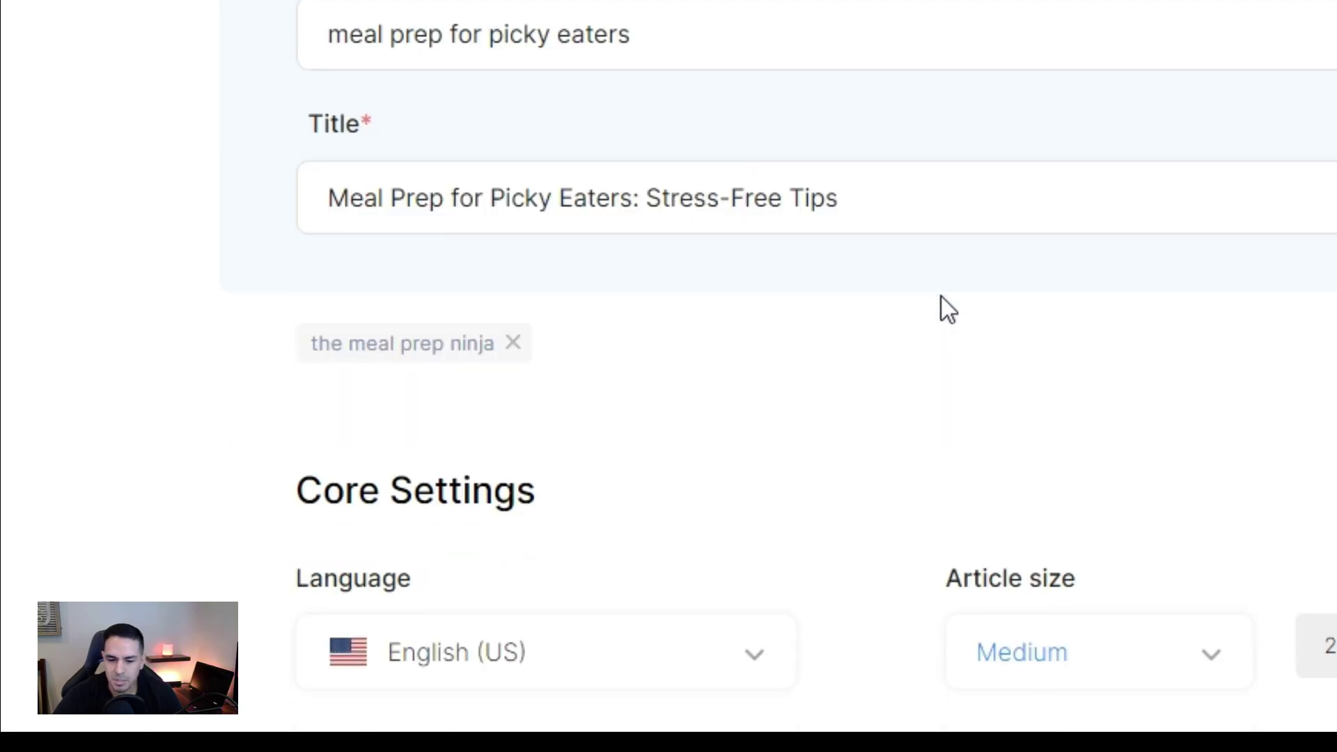
pyautogui.scroll(-1, 604, 471)
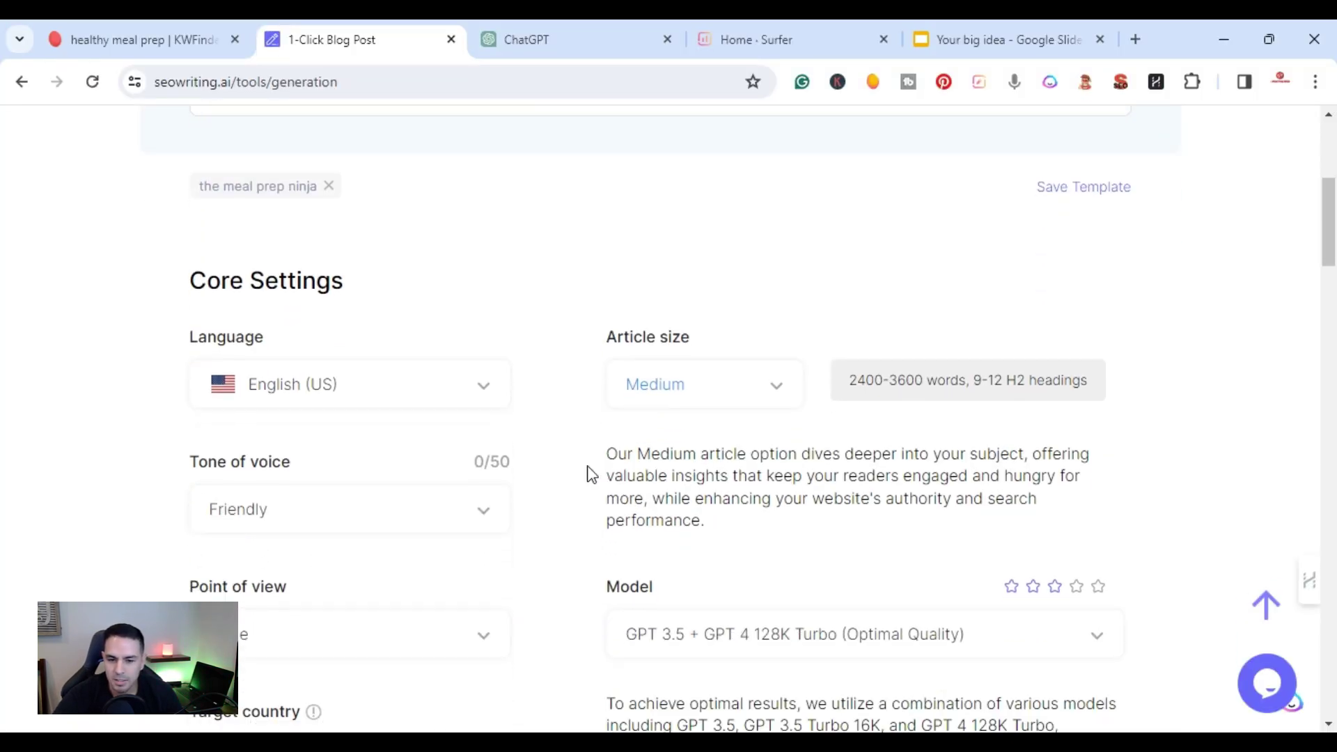
pyautogui.scroll(-1, 339, 394)
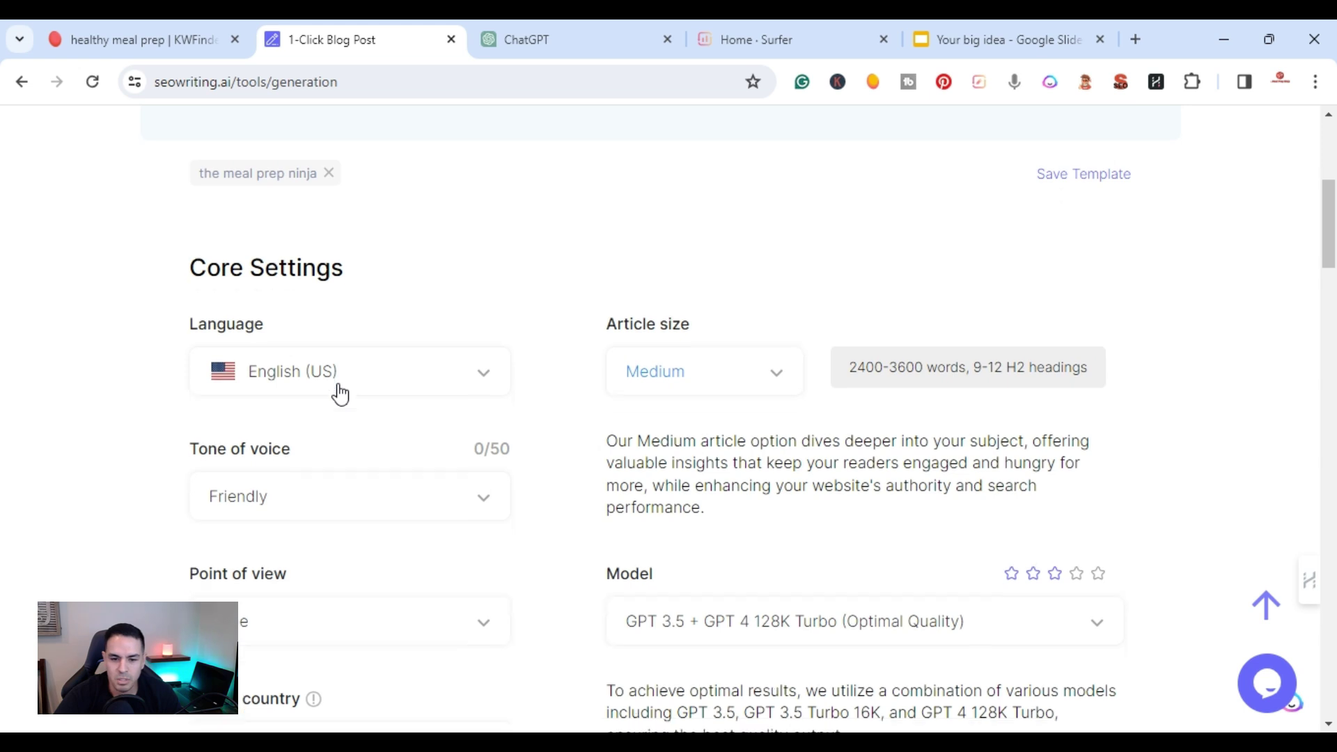
pyautogui.click(337, 412)
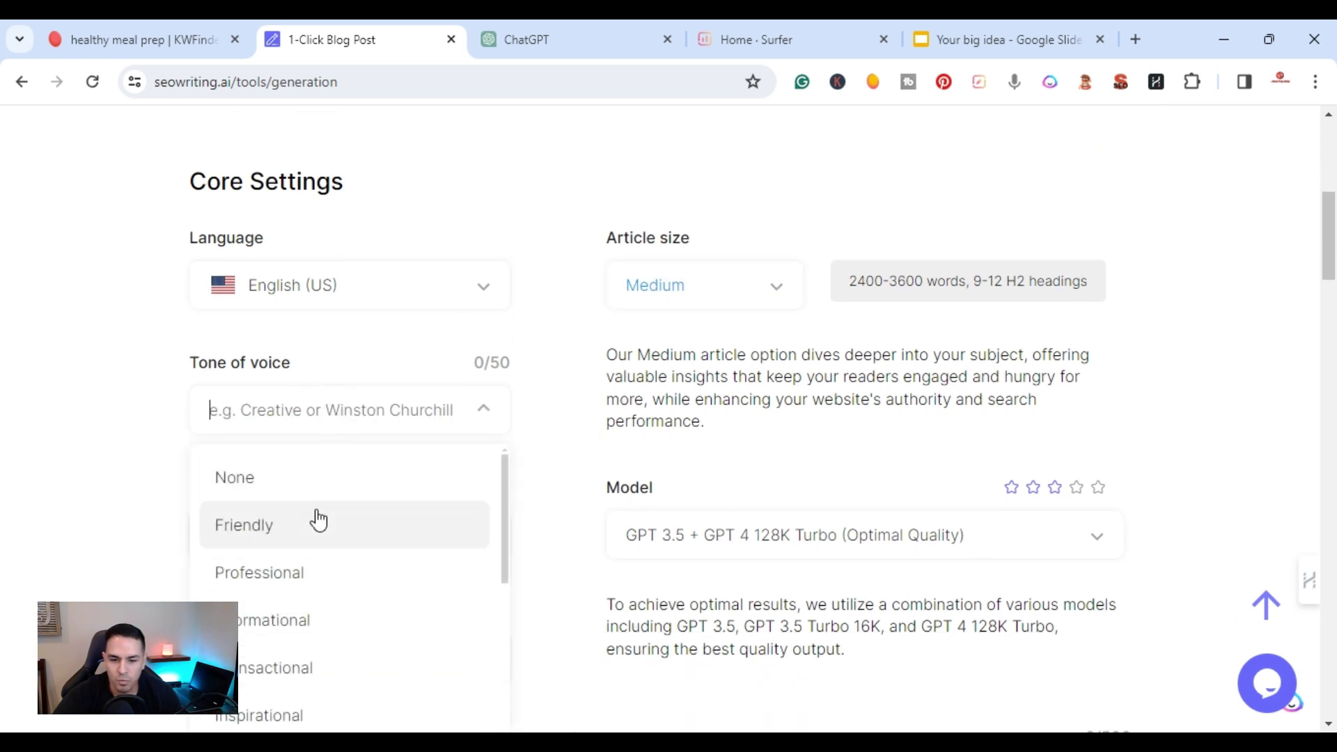
pyautogui.click(308, 624)
# Set the point of view to First person singular and the target country to United States.
pyautogui.click(384, 549)
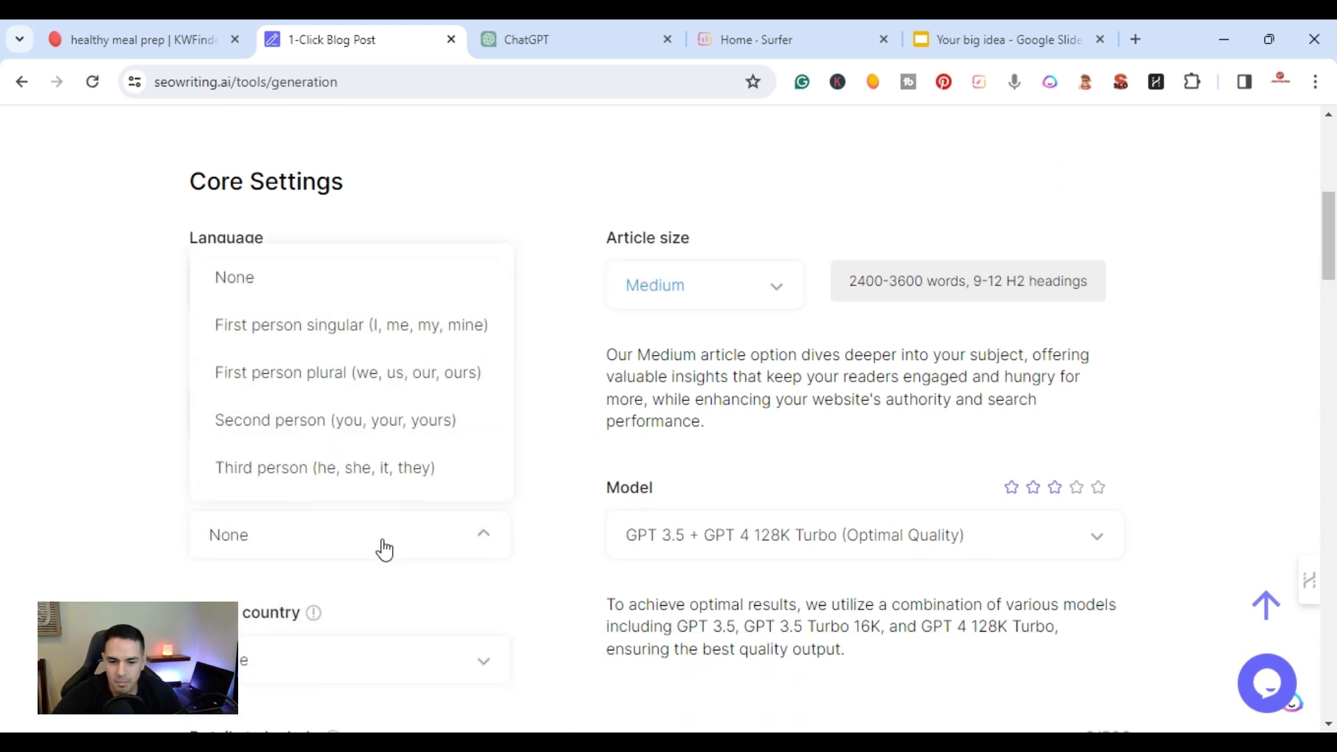
pyautogui.click(298, 338)
pyautogui.scroll(-2, 299, 338)
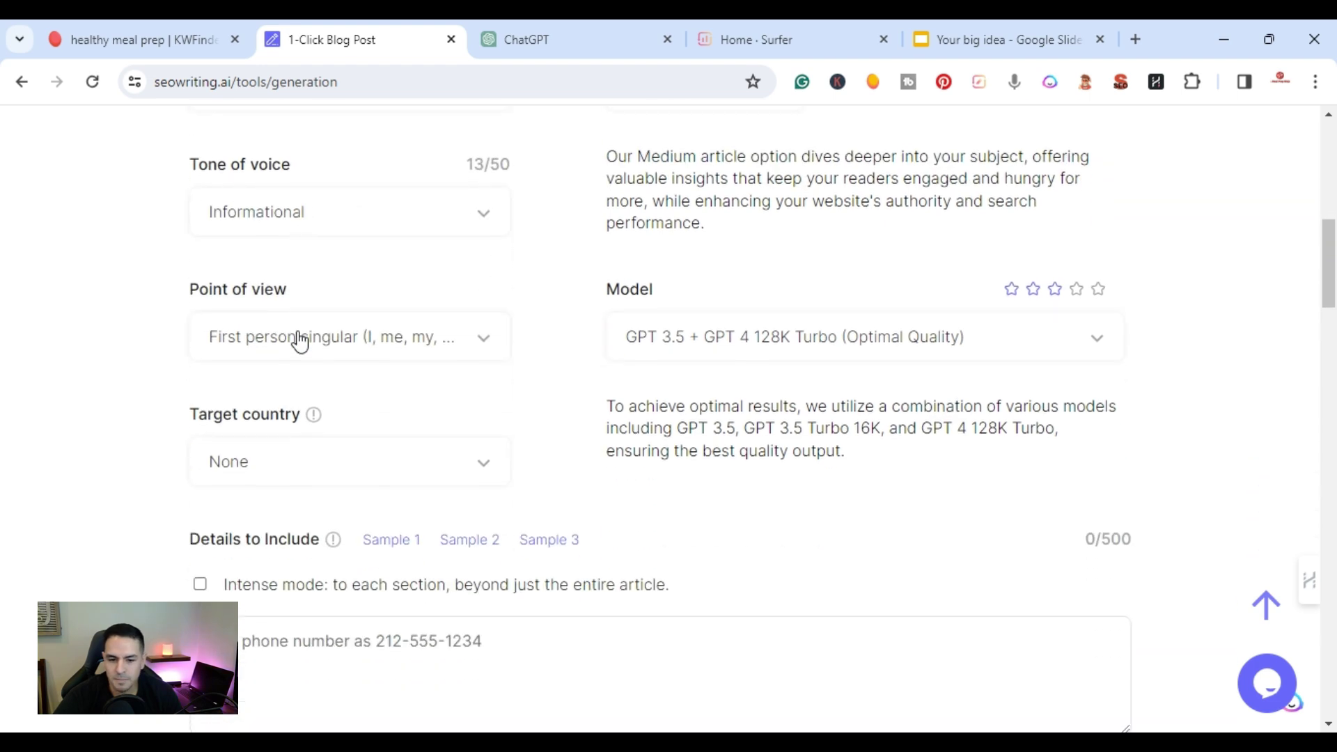
pyautogui.click(317, 474)
pyautogui.click(290, 213)
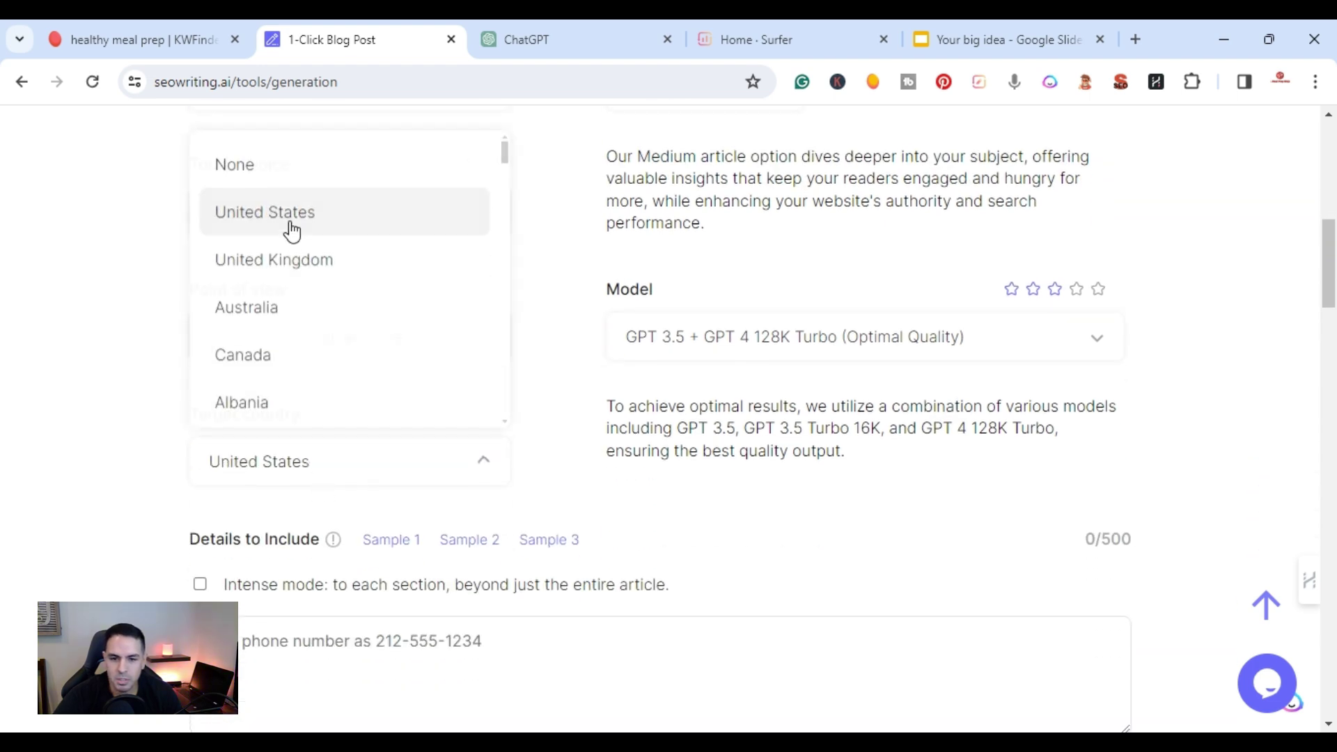
# Choose GPT 3.5 + GPT 4 128K Turbo (Optimal Quality) as the article's model.
pyautogui.scroll(2, 541, 322)
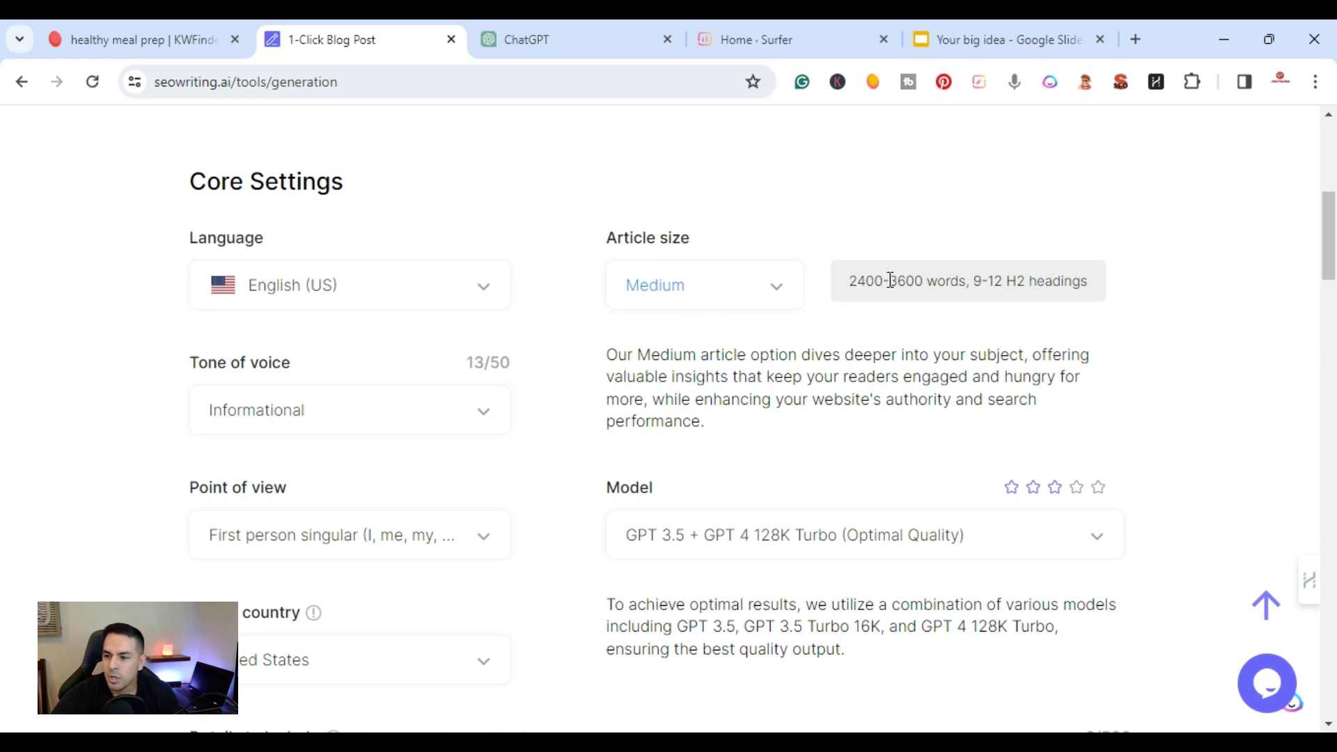
pyautogui.scroll(-3, 703, 401)
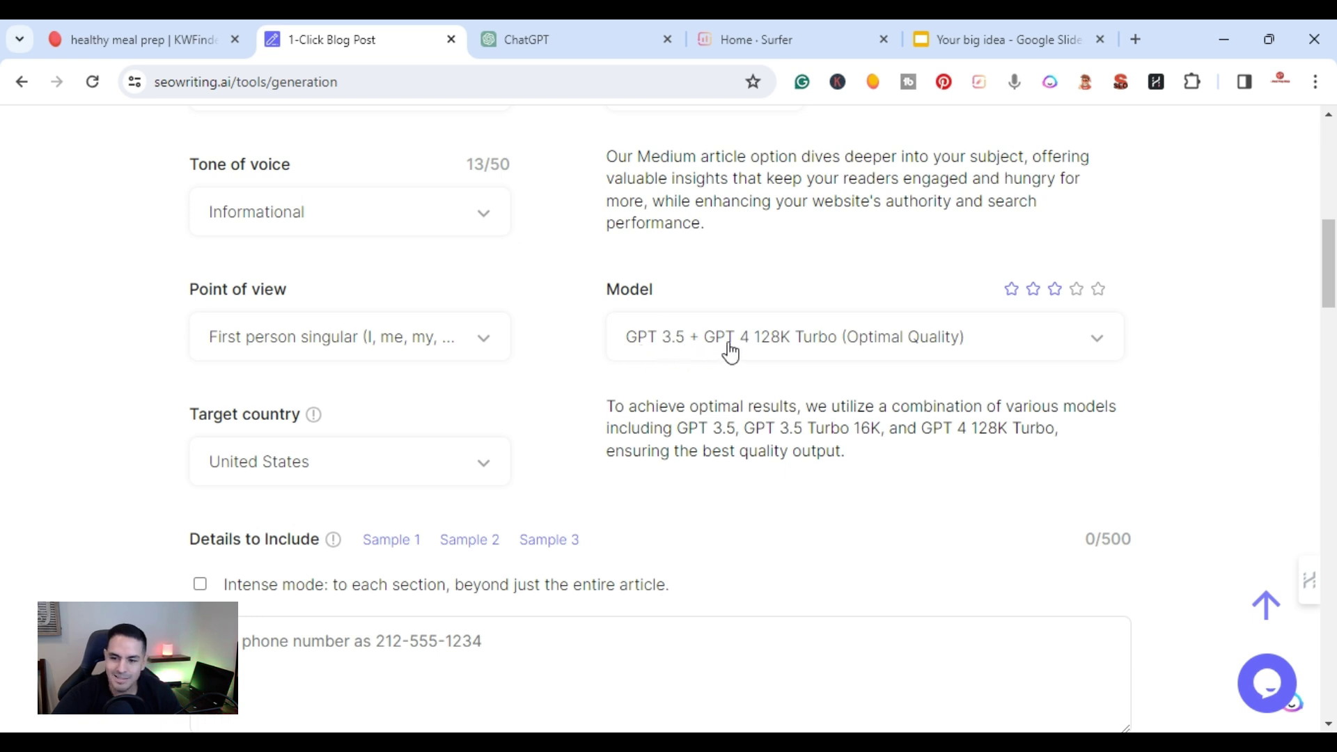
pyautogui.click(1100, 341)
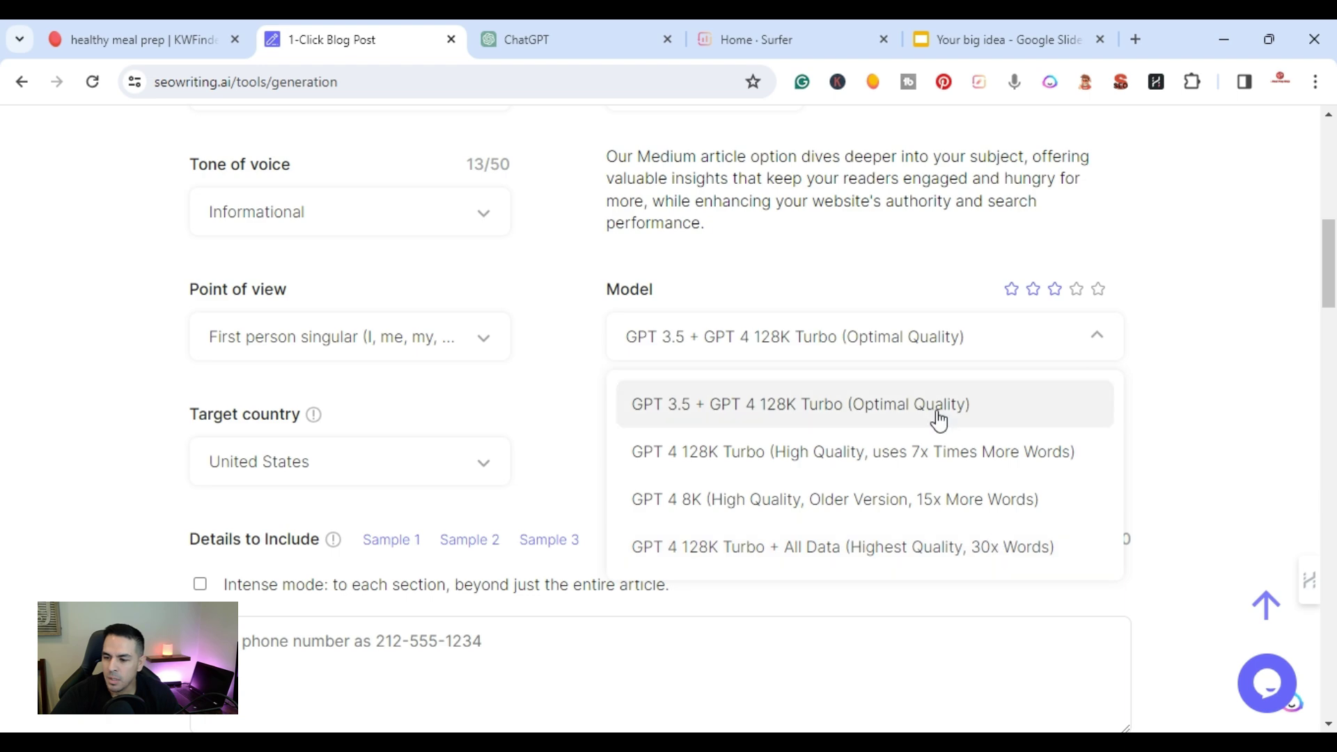
pyautogui.click(891, 412)
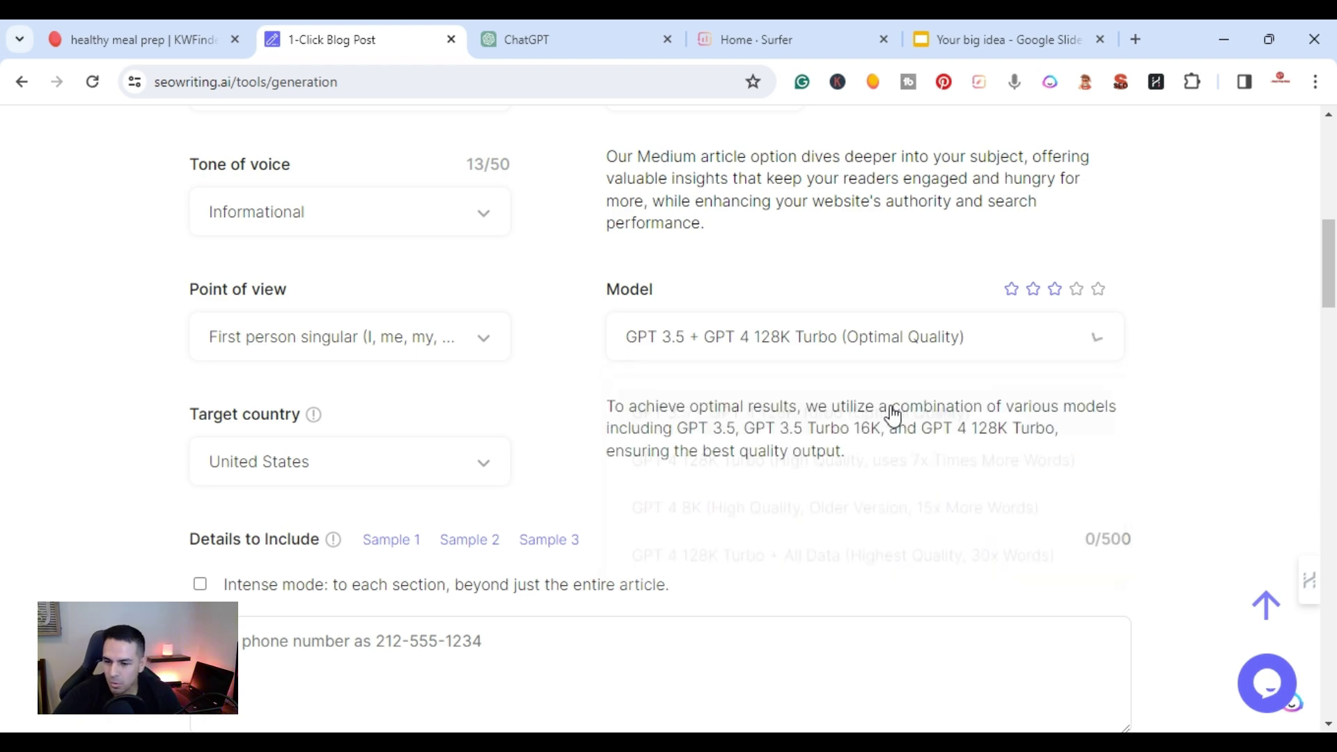
# Enable AI images in the Media Hub and set the number of images to 4.
pyautogui.scroll(-1, 892, 414)
pyautogui.scroll(-3, 892, 416)
pyautogui.scroll(-3, 893, 405)
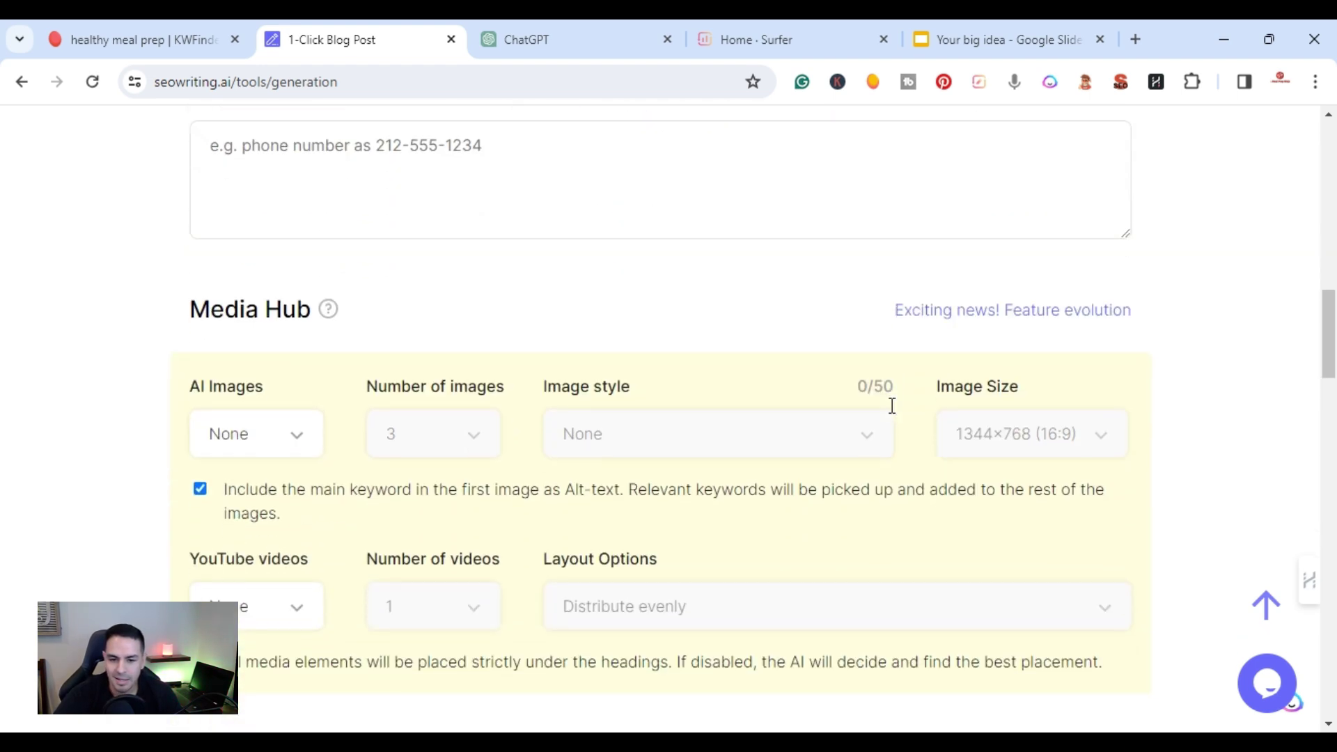
pyautogui.scroll(1, 890, 414)
pyautogui.scroll(-1, 214, 449)
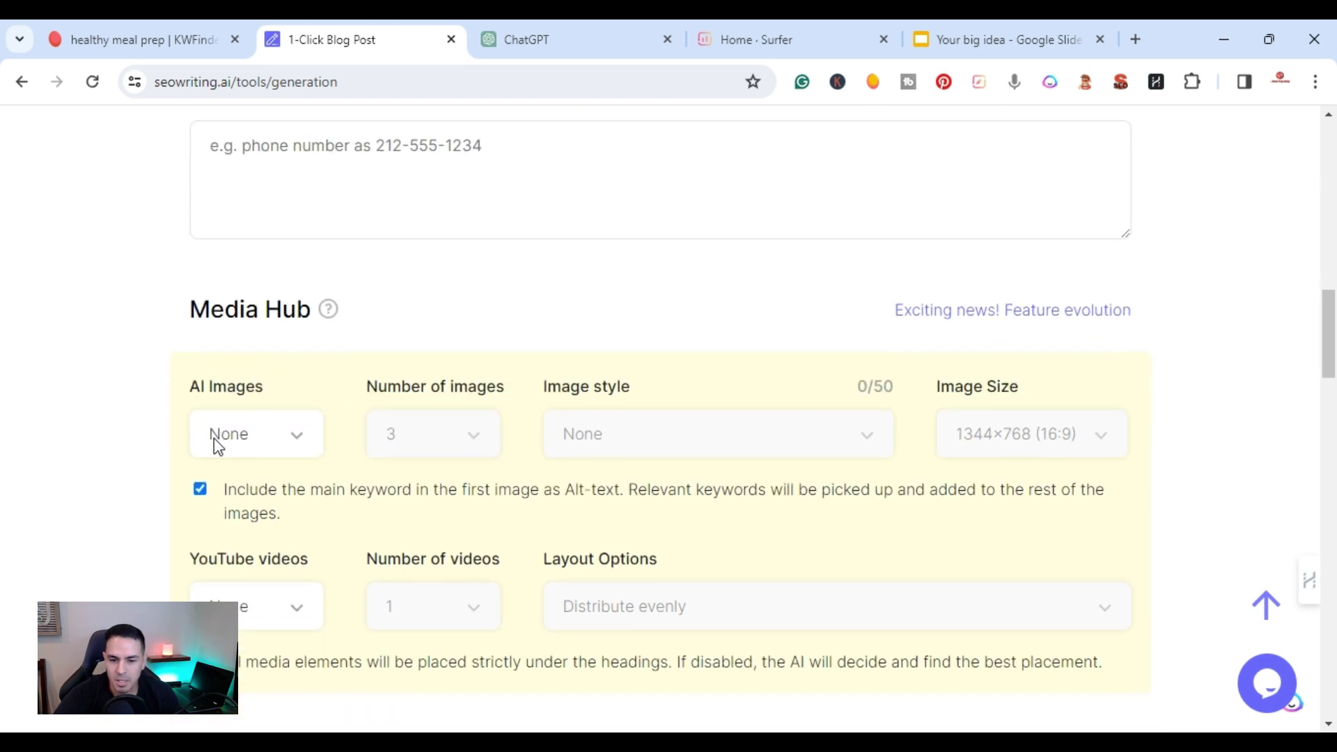
pyautogui.click(274, 445)
pyautogui.click(252, 548)
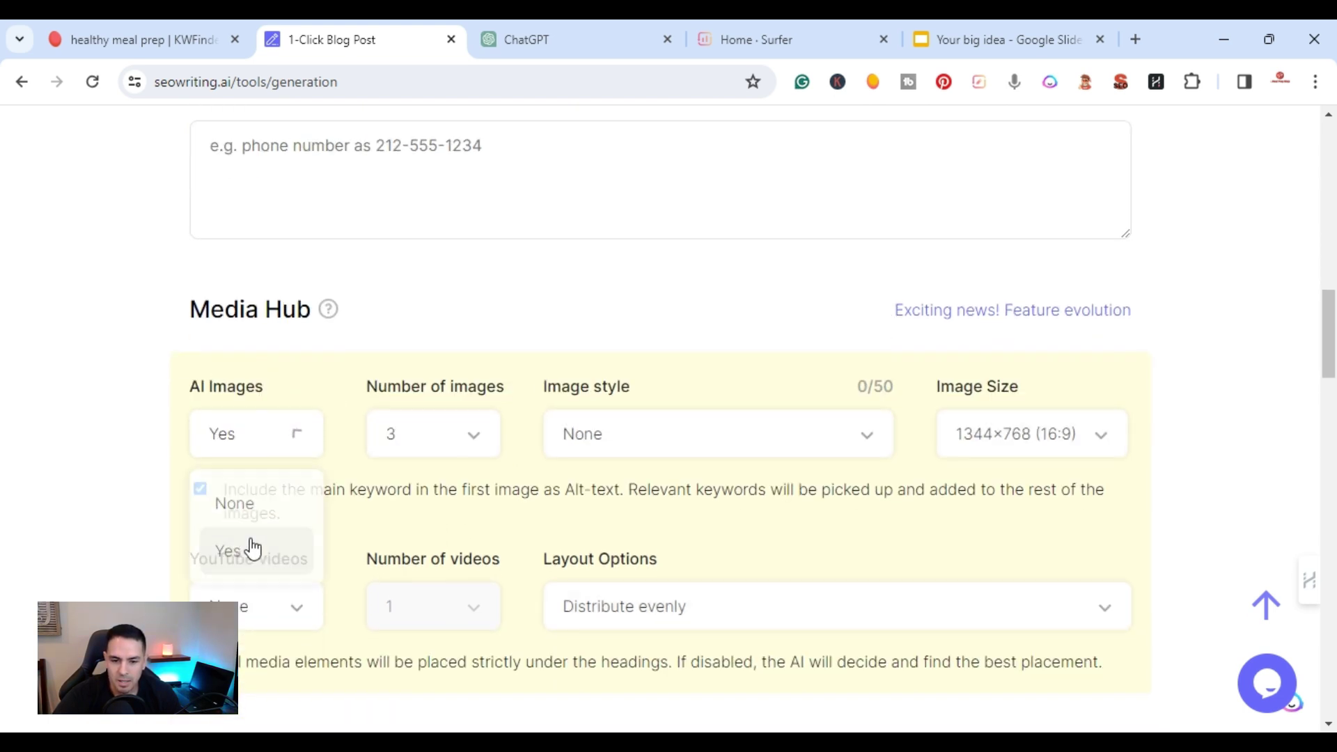
pyautogui.click(470, 453)
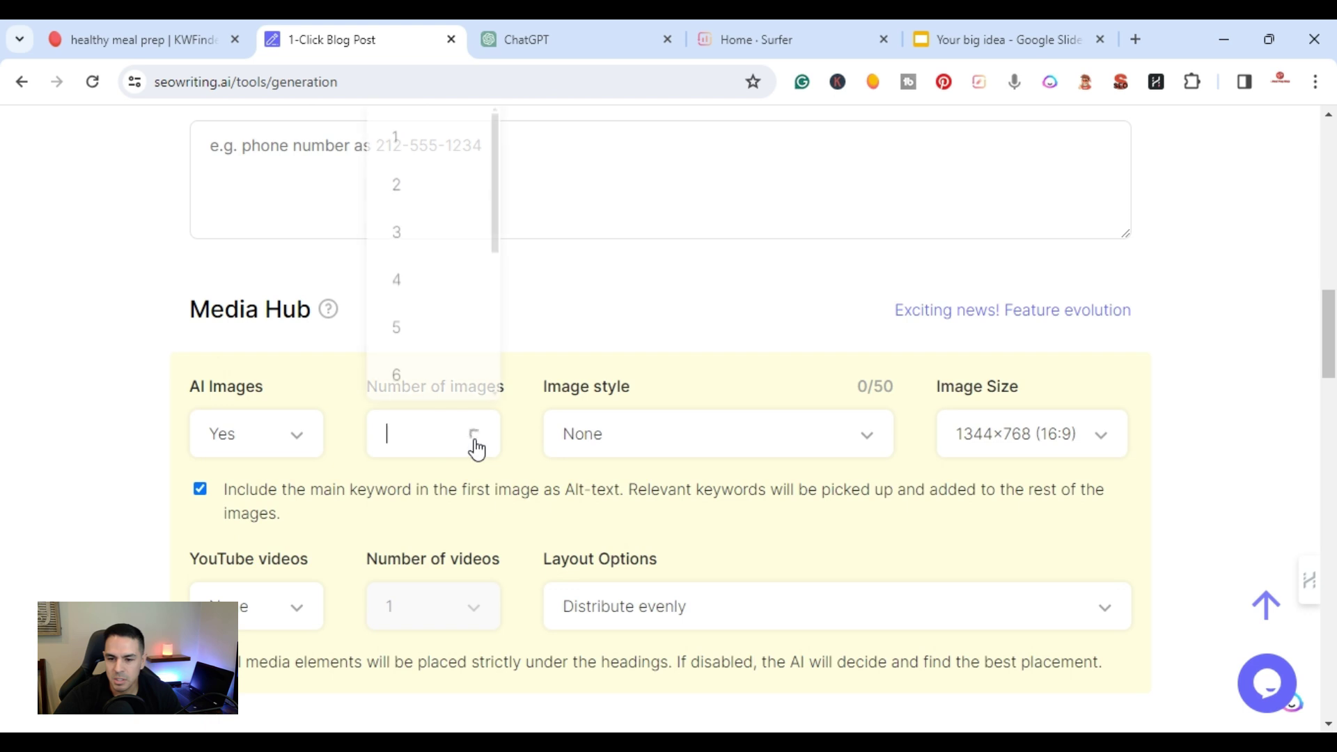
pyautogui.click(424, 282)
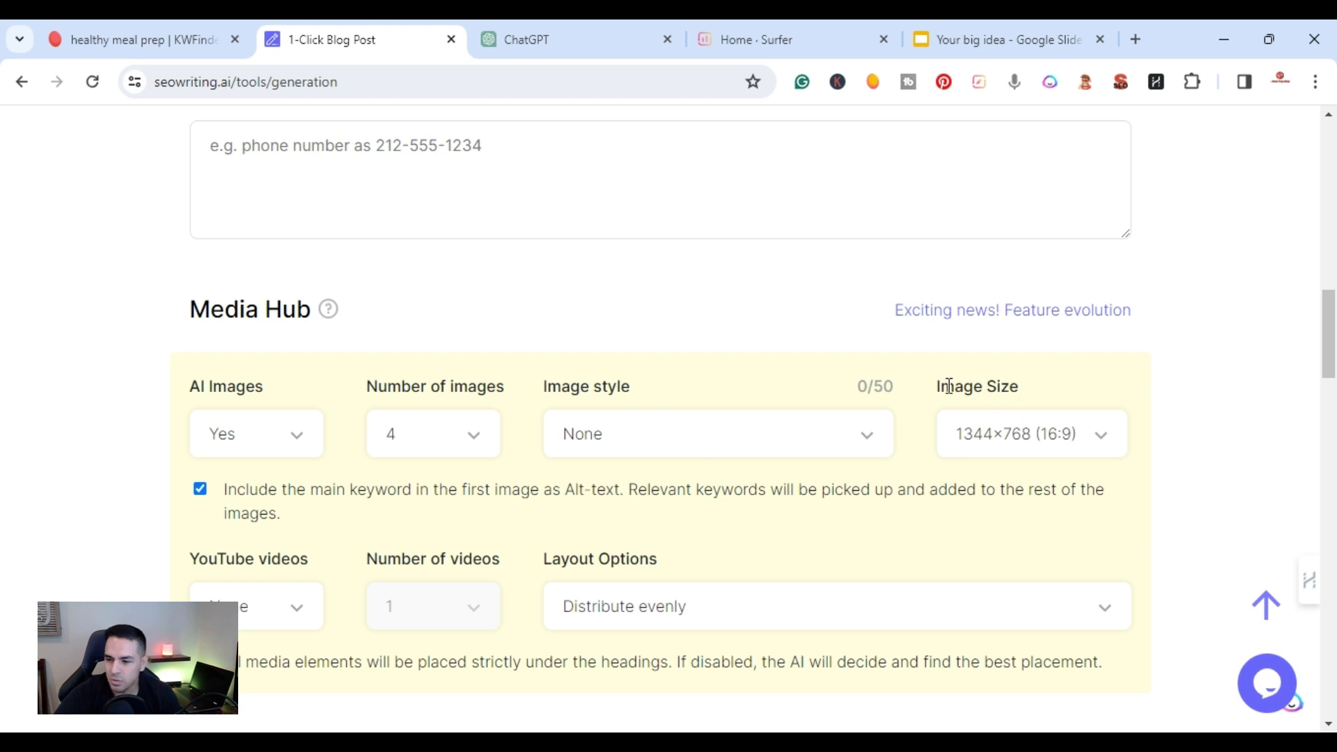
# Enable YouTube videos in the Media Hub and set the number of videos to 2.
pyautogui.scroll(-3, 984, 477)
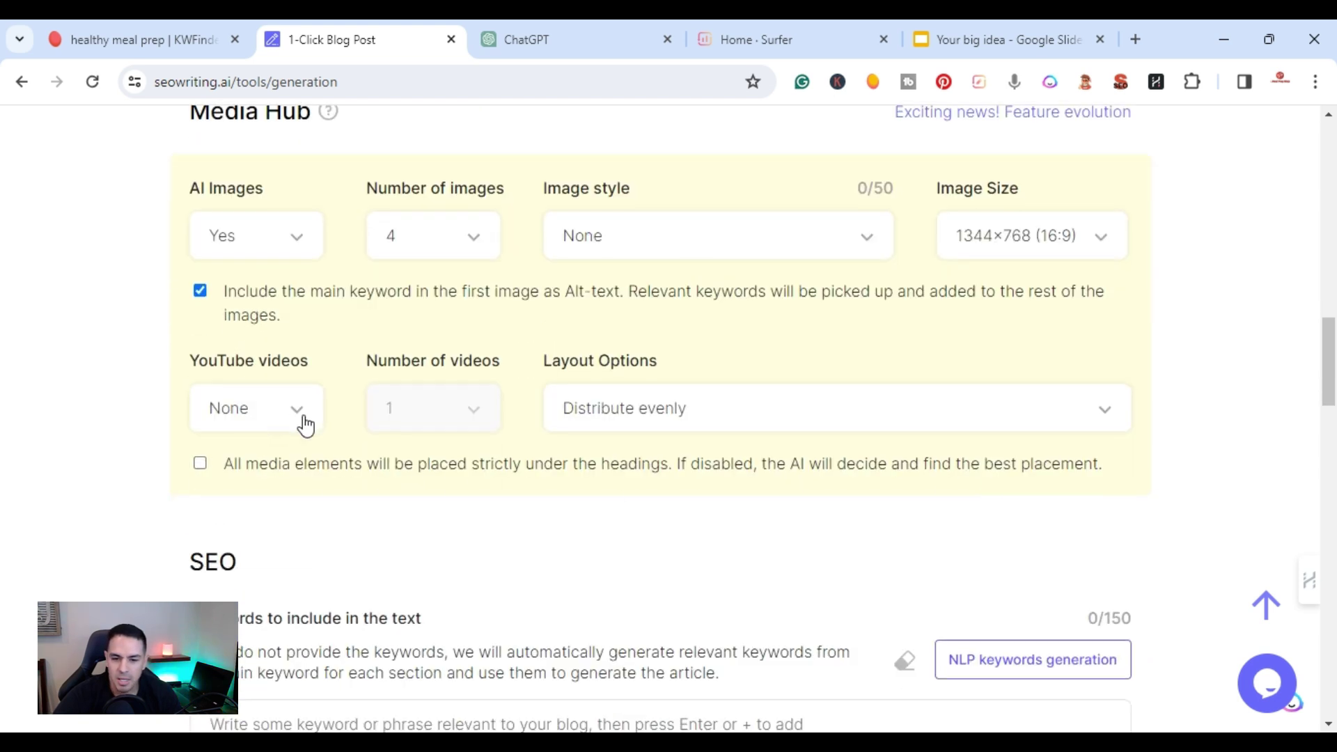
pyautogui.click(301, 425)
pyautogui.click(259, 519)
pyautogui.click(461, 416)
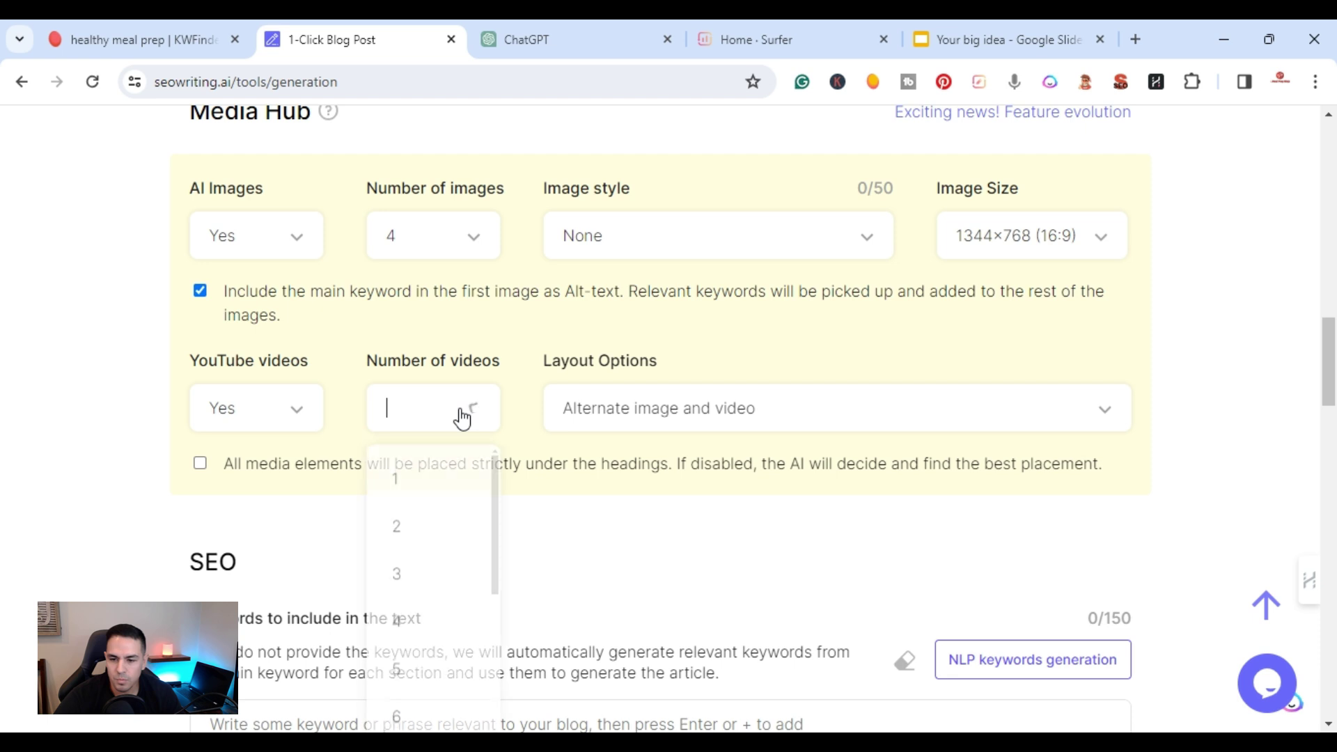
pyautogui.click(420, 522)
# Switch to Surfer and open its Content Editor.
pyautogui.scroll(-3, 416, 506)
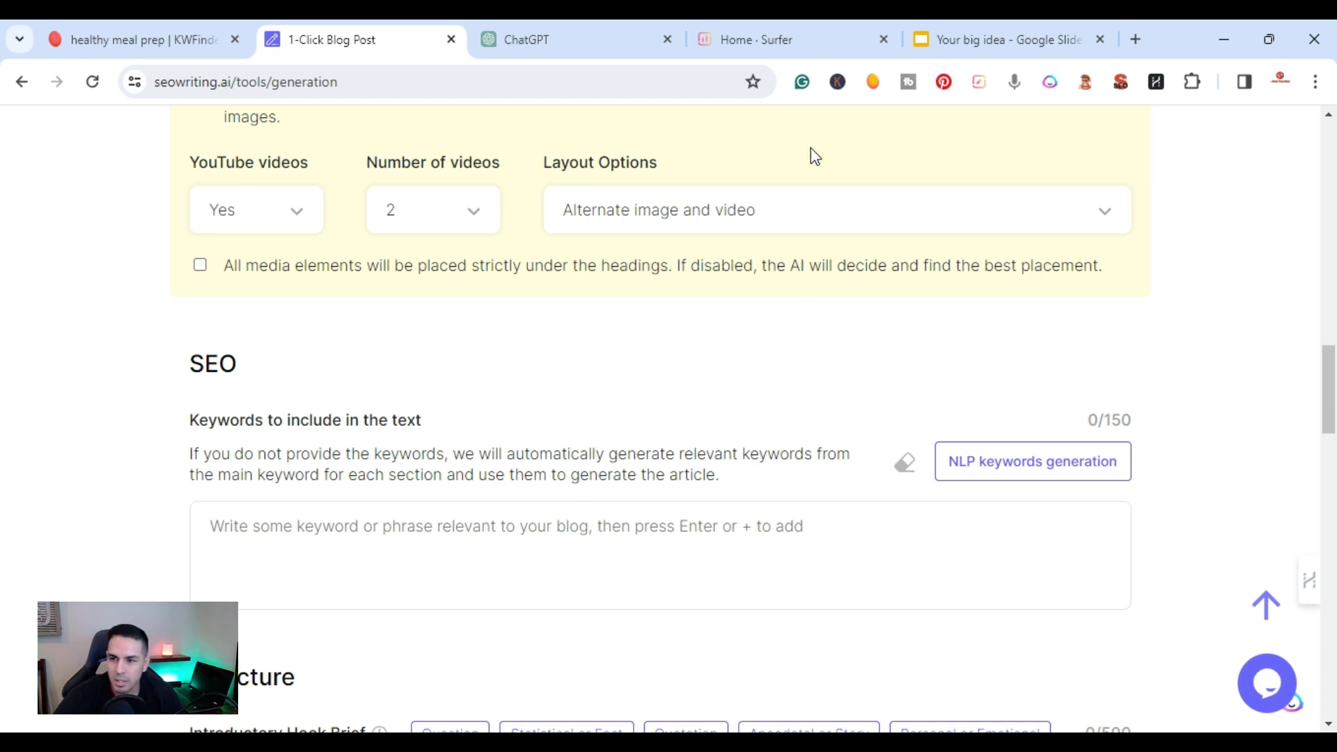
pyautogui.click(789, 28)
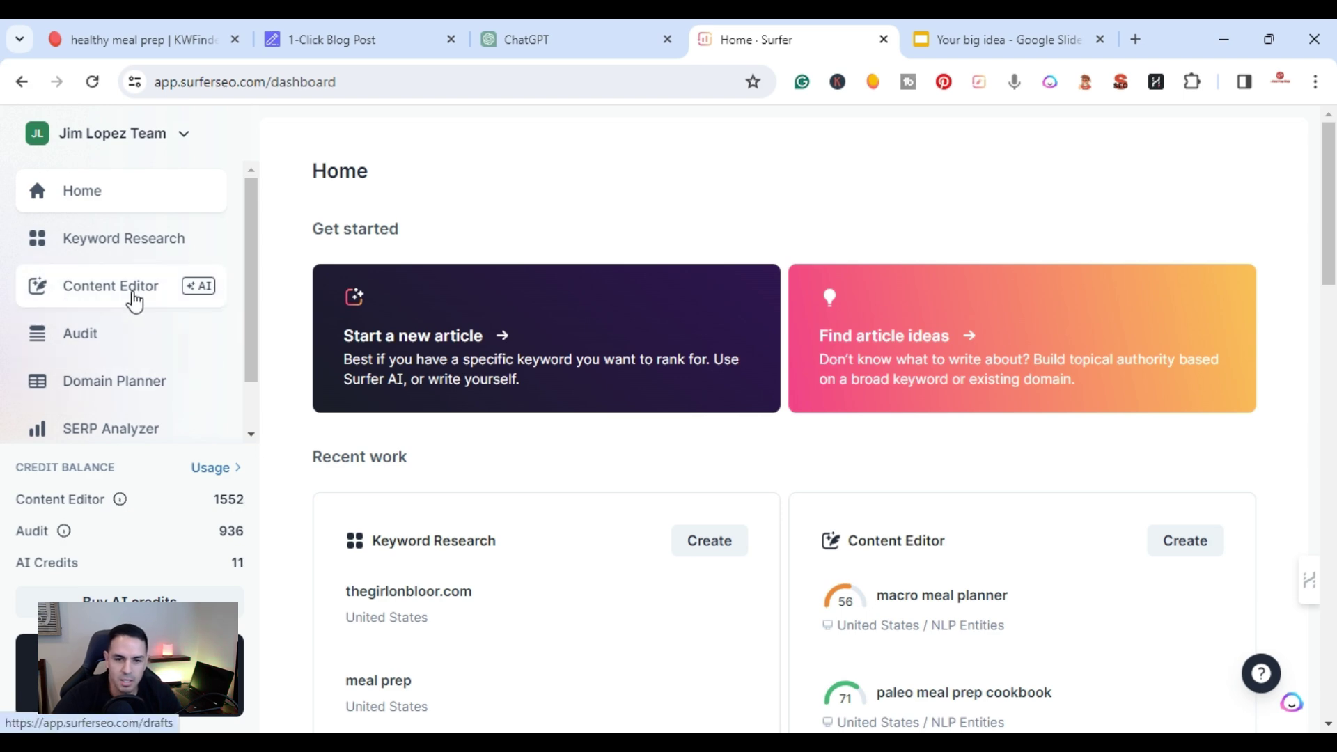
pyautogui.click(133, 298)
# Add "meal prep for picky eaters" as the keyword to rank for in the new Content Editor query.
pyautogui.click(467, 323)
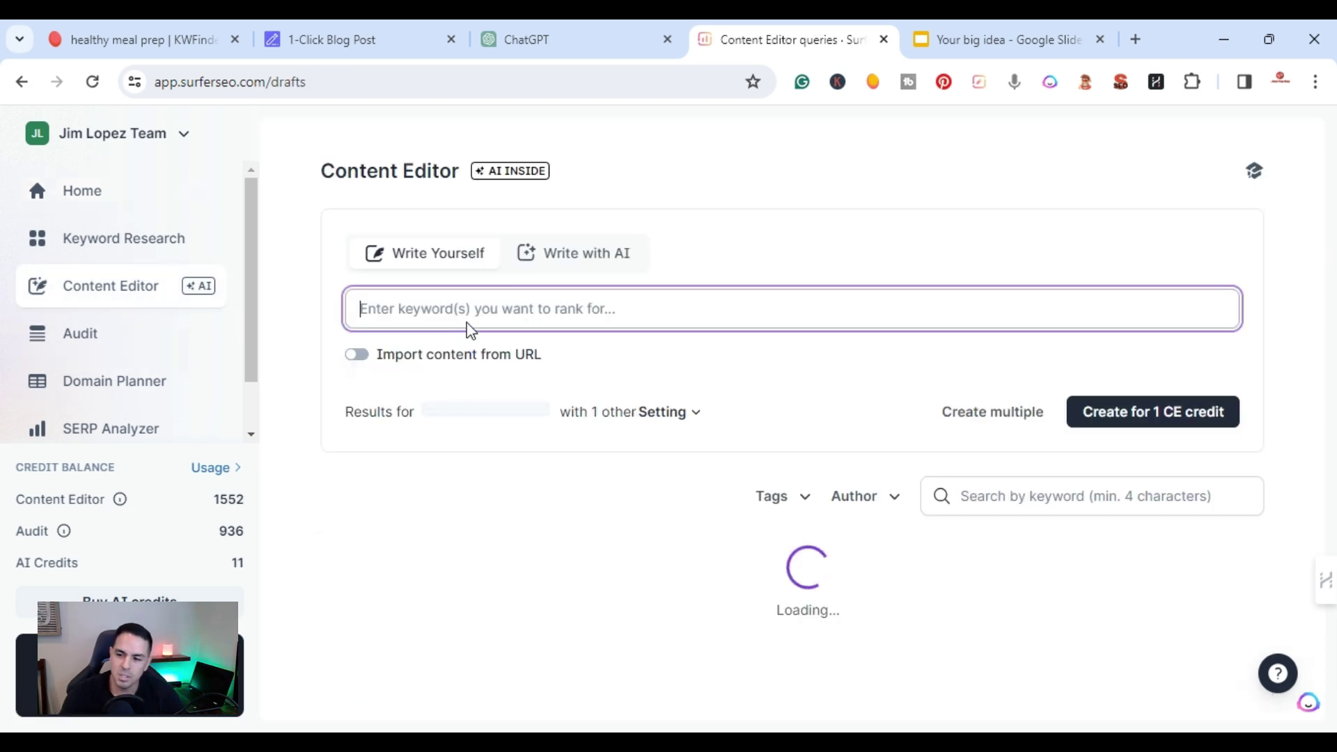
pyautogui.rightClick(480, 315)
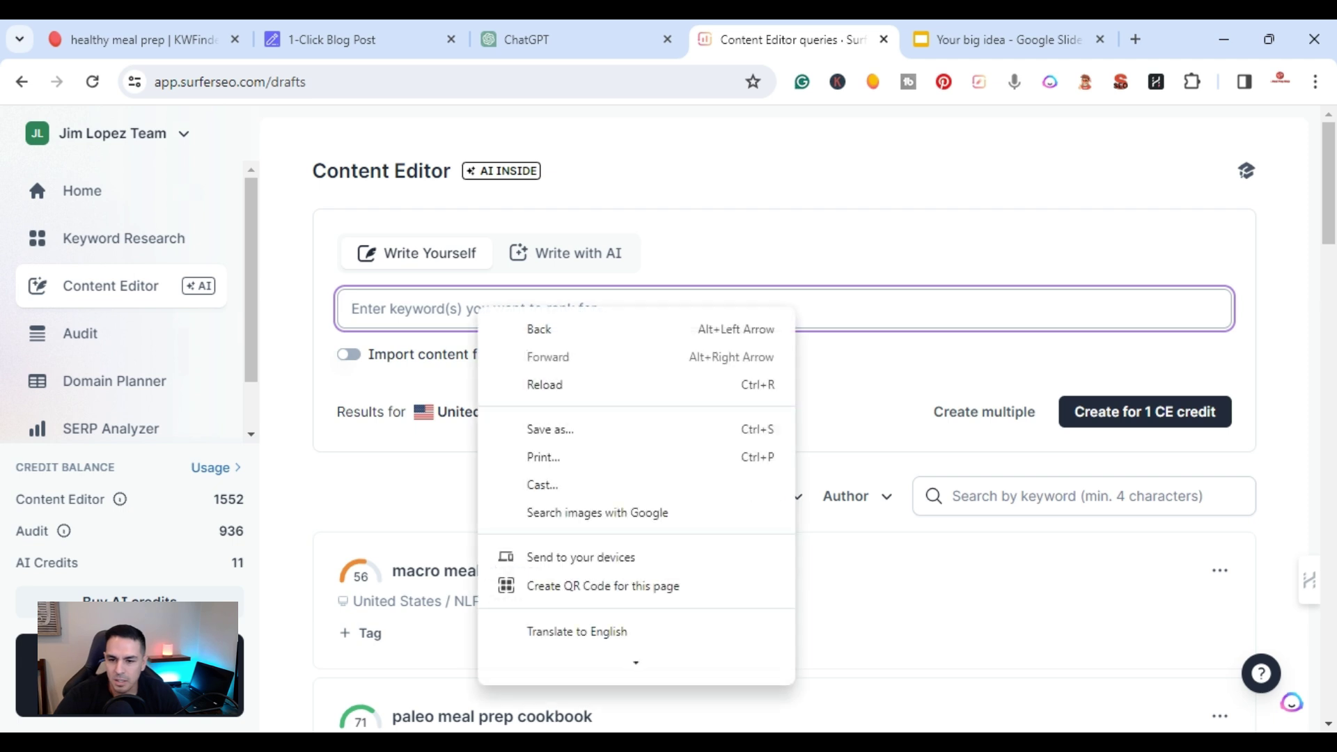
pyautogui.click(421, 307)
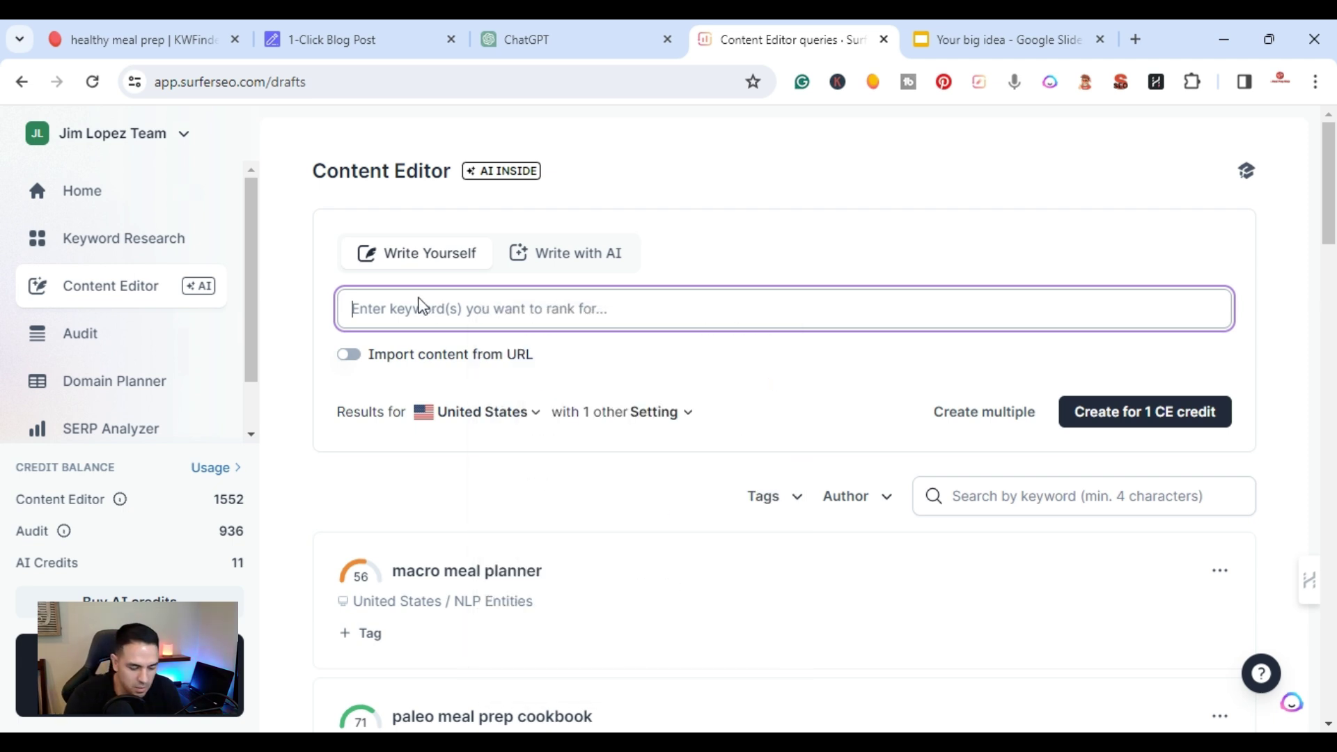
pyautogui.write('meal prep f')
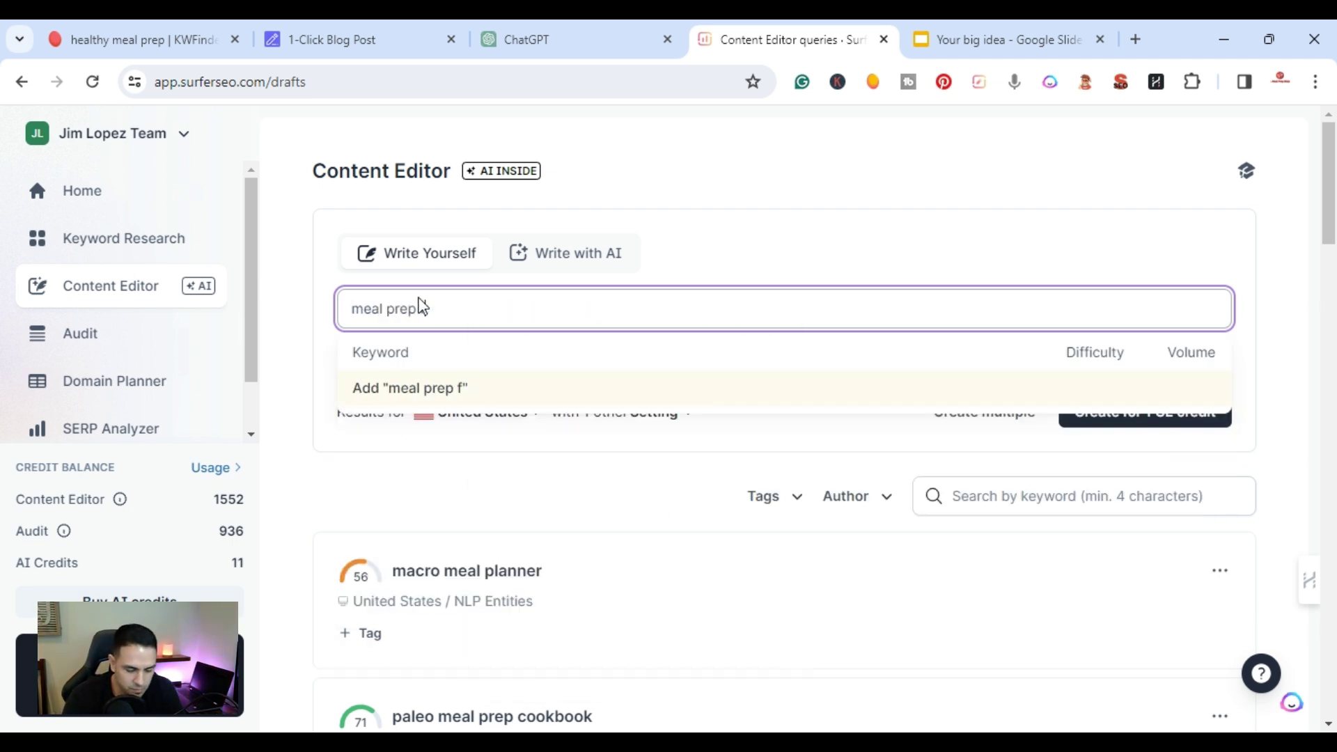
pyautogui.write('or pick')
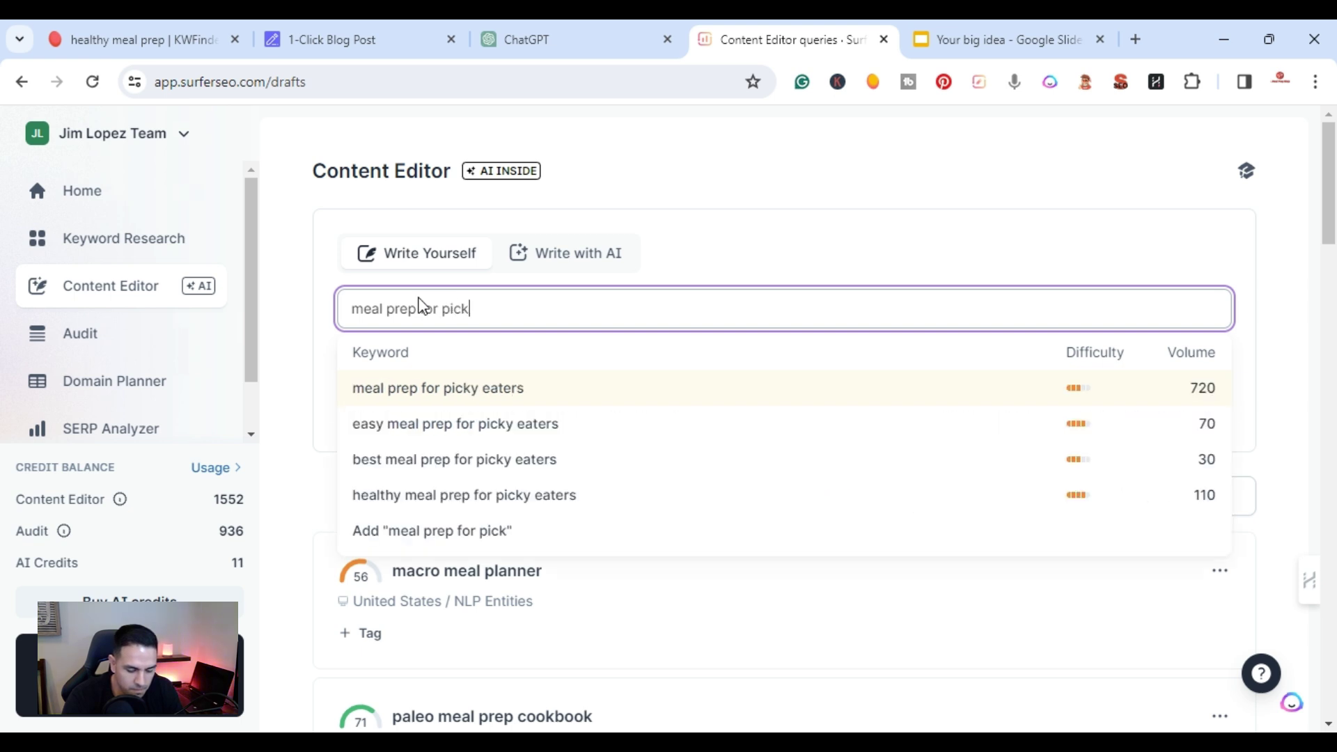
pyautogui.write('y eater')
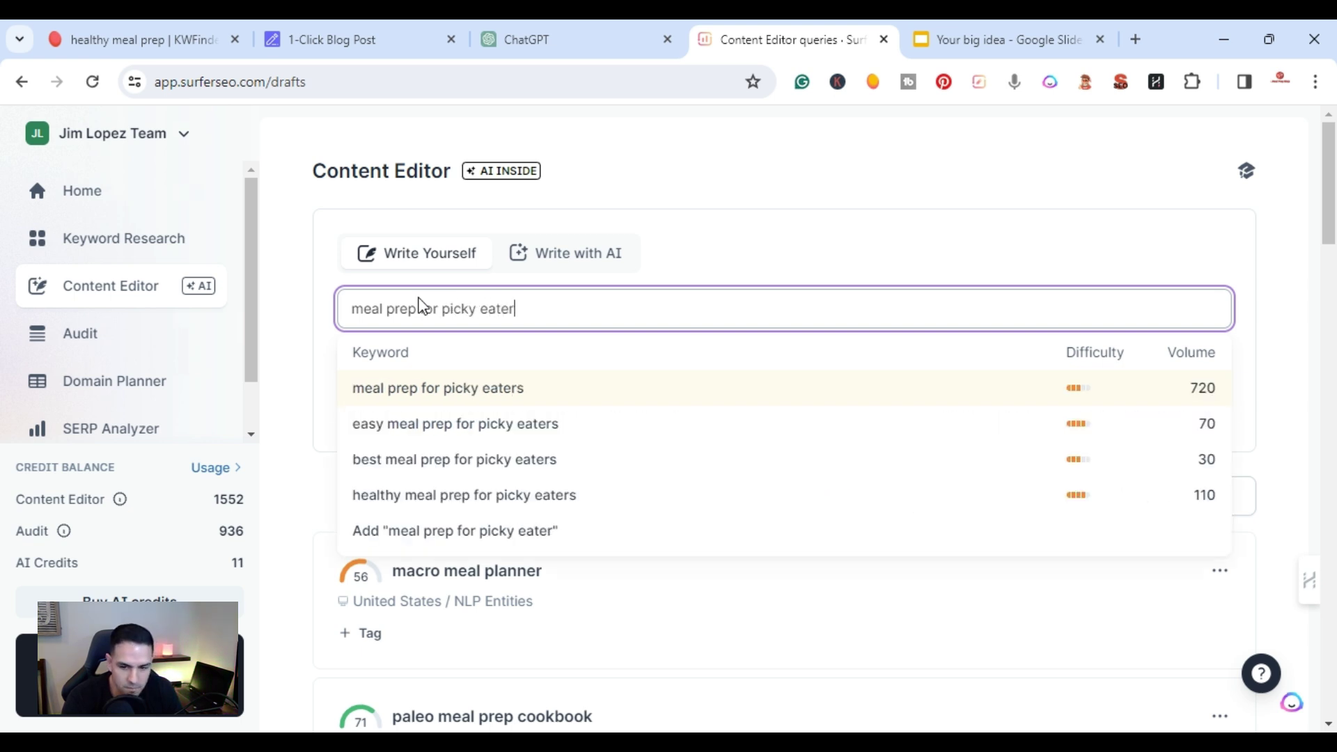
pyautogui.write('s')
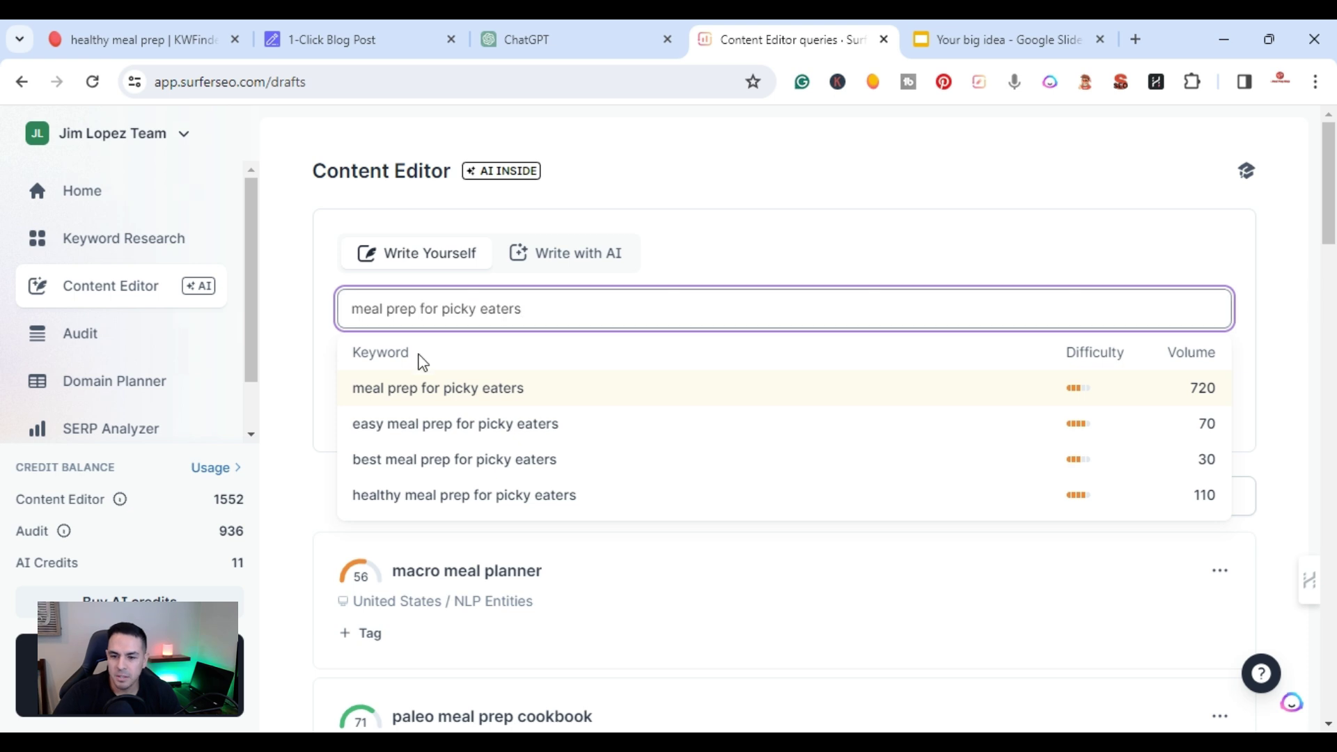
pyautogui.click(434, 391)
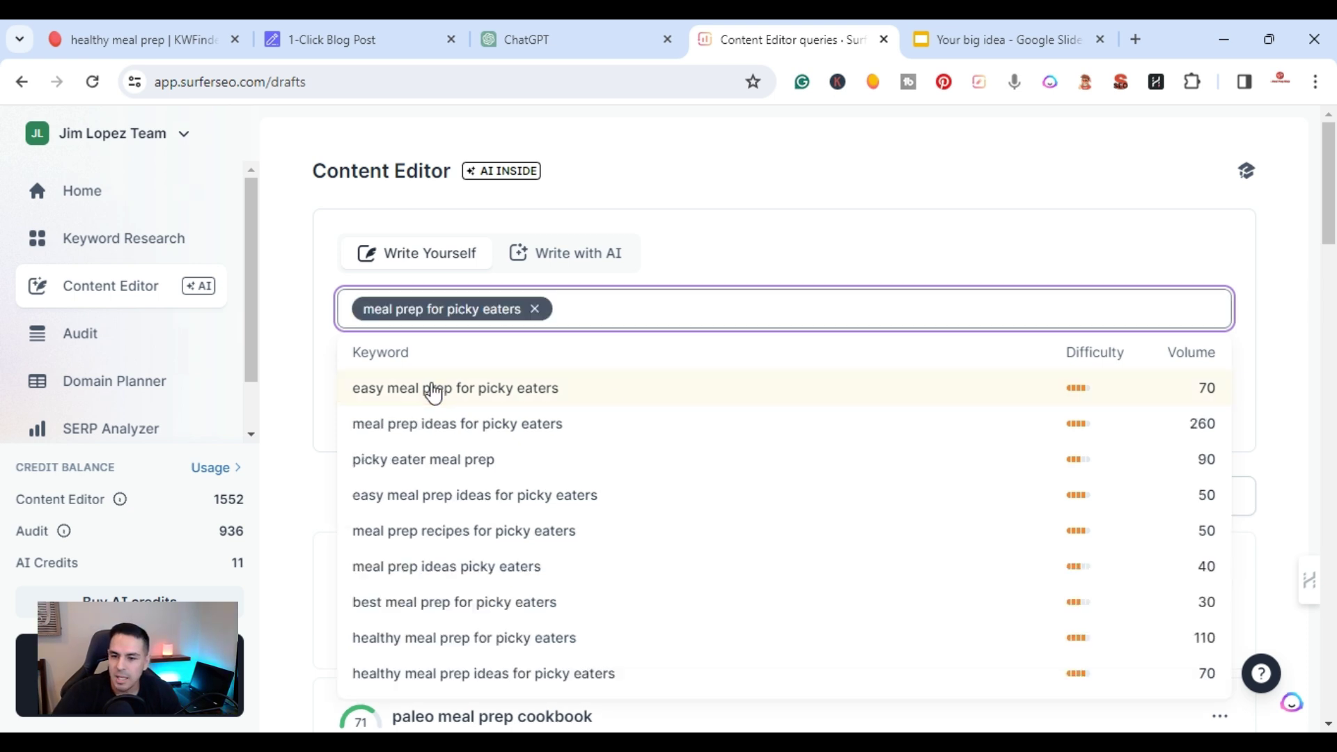
pyautogui.click(902, 255)
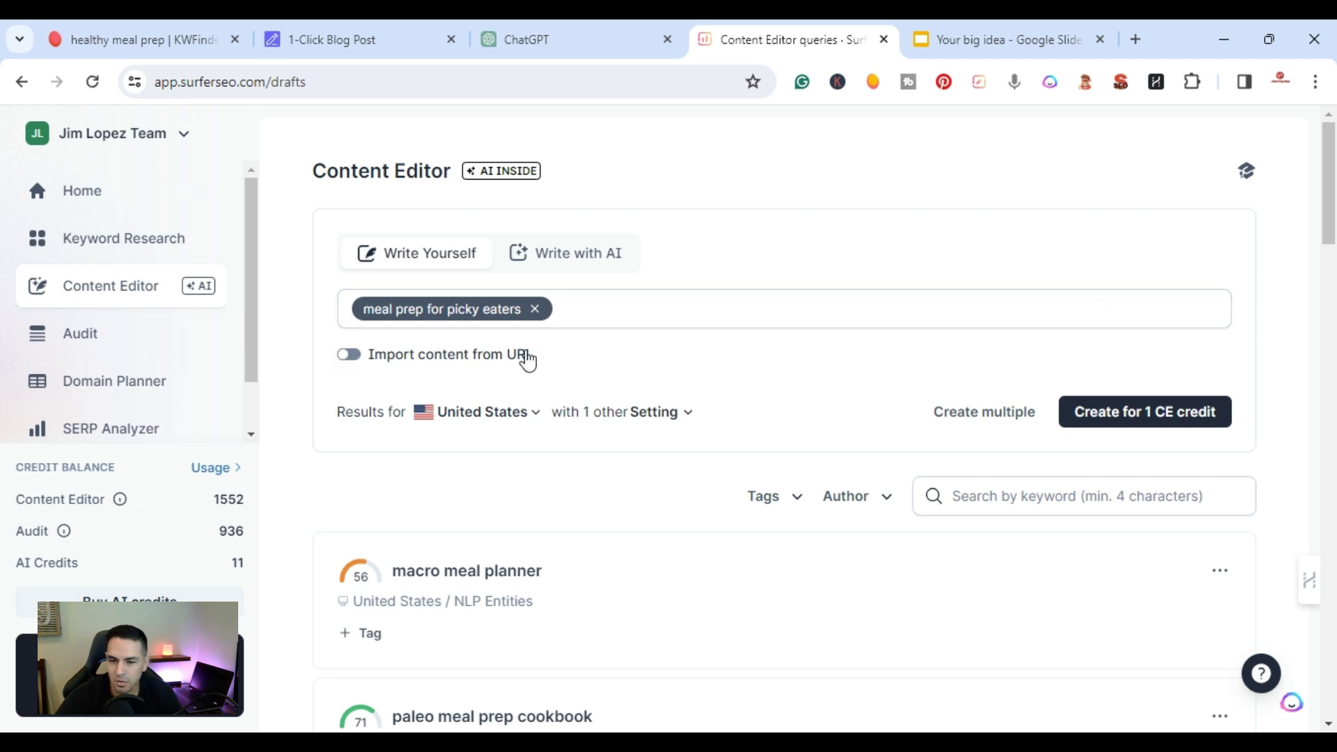
# Create the Content Editor query for "meal prep for picky eaters" and open its document.
pyautogui.click(1159, 428)
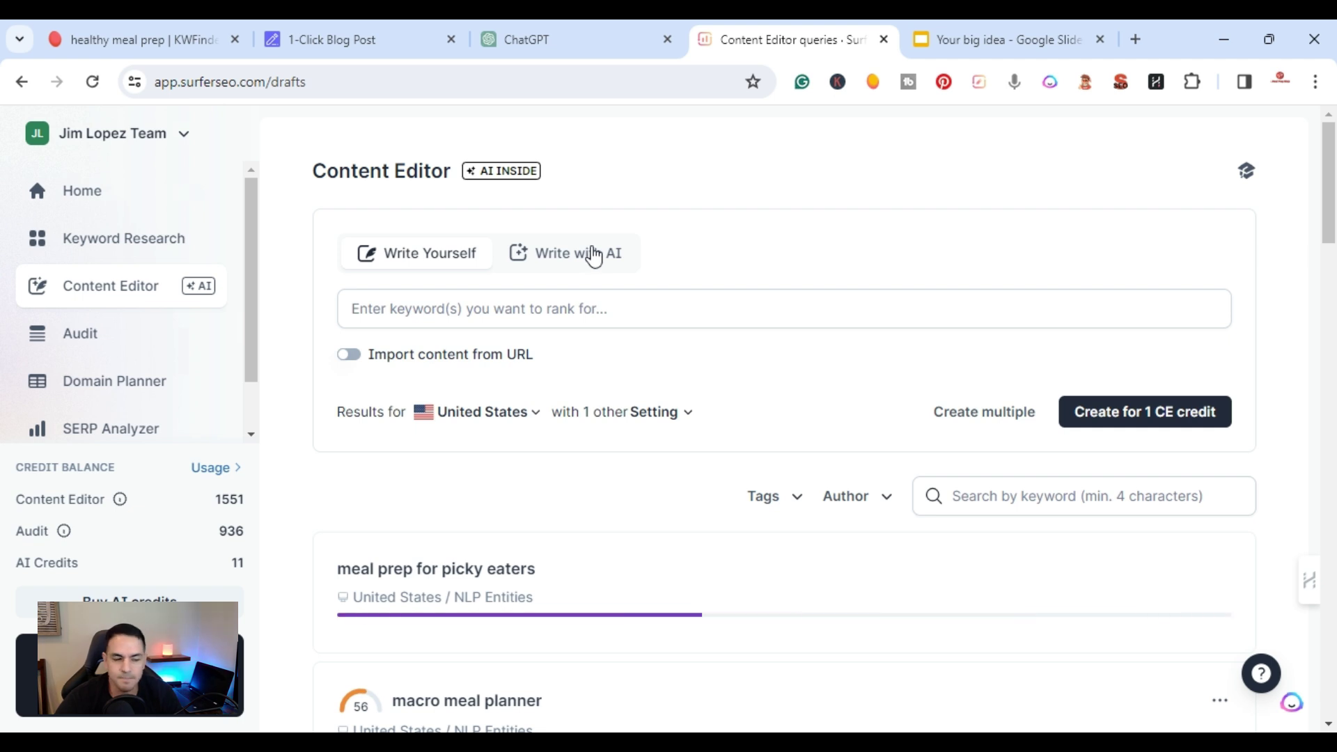
pyautogui.click(464, 583)
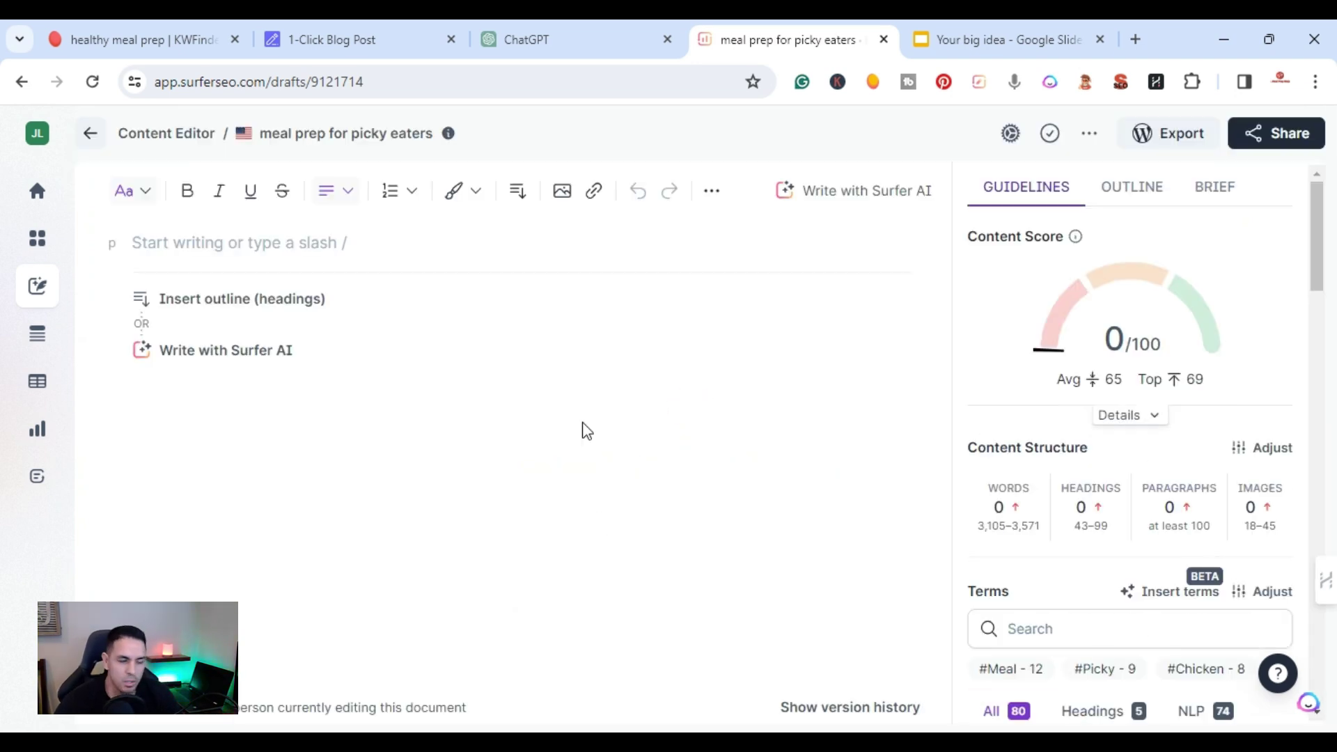
# Copy all suggested terms from the Content Editor guidelines for "meal prep for picky eaters".
pyautogui.scroll(-8, 1156, 397)
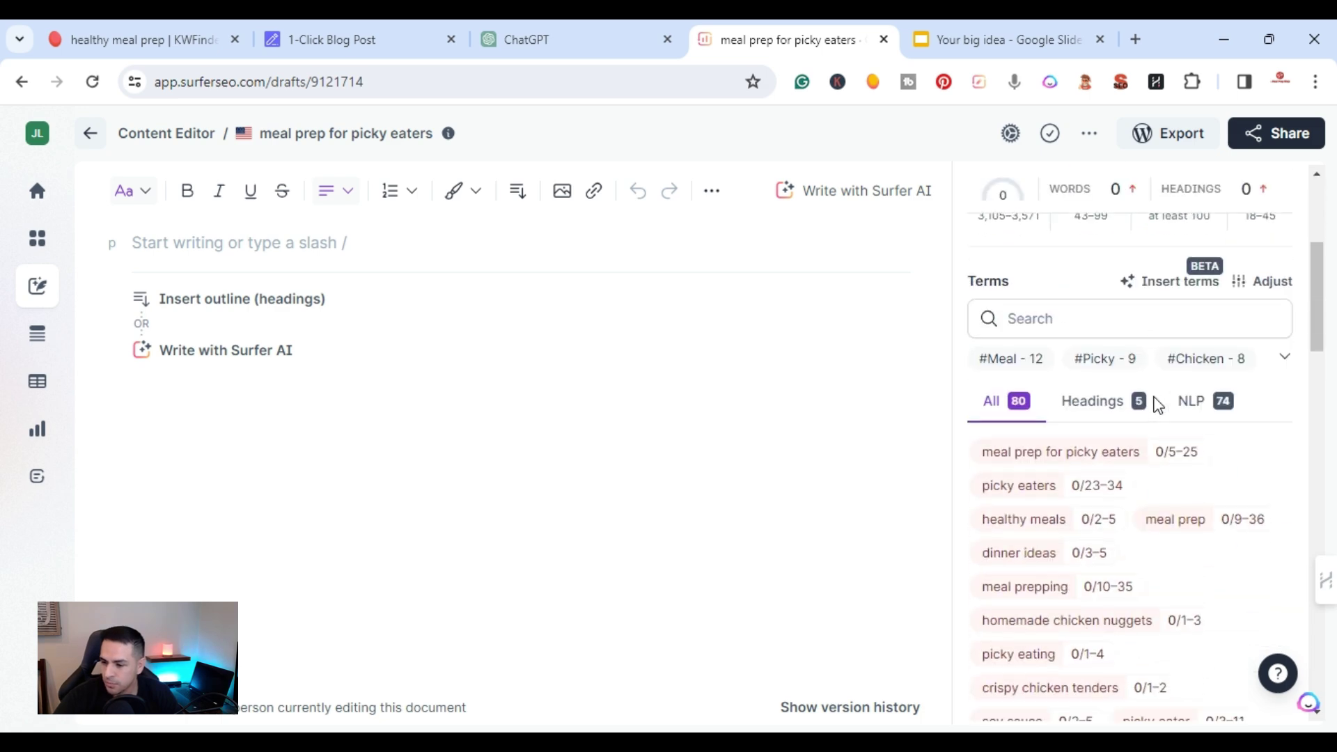
pyautogui.scroll(4, 1092, 537)
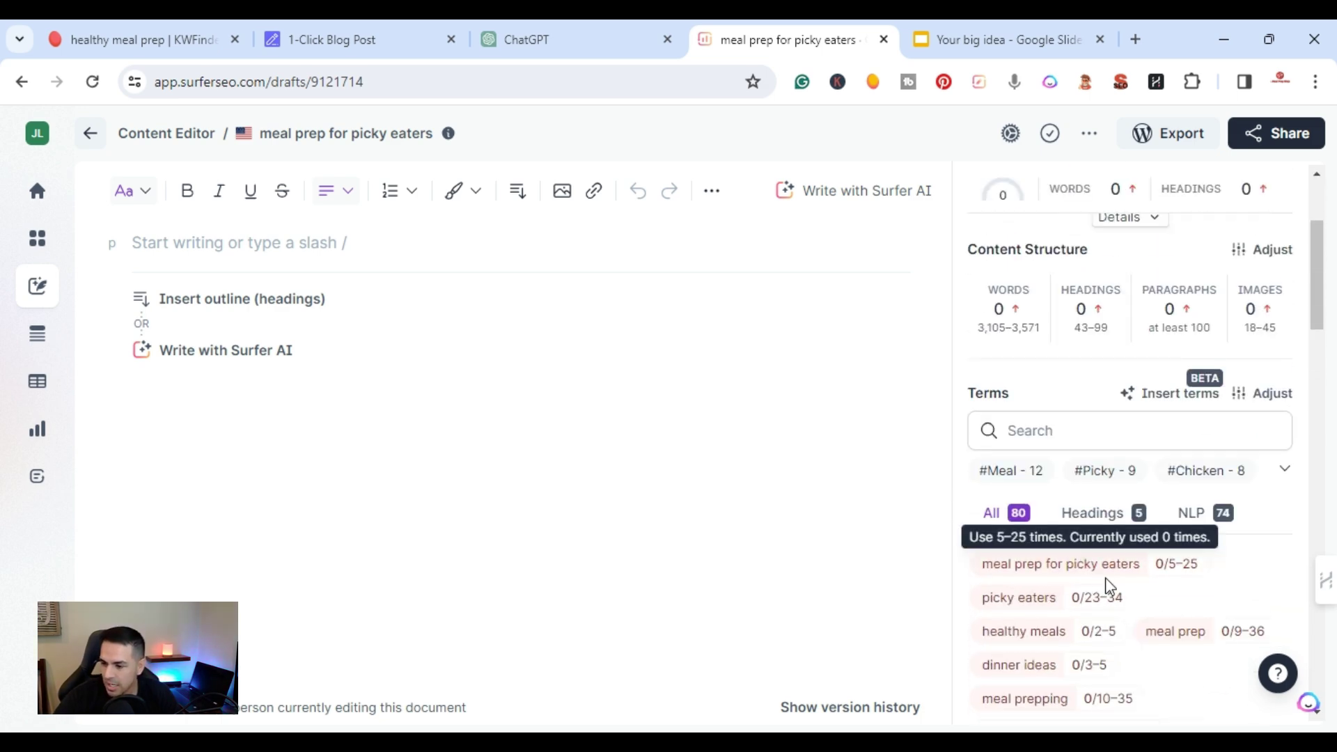
pyautogui.scroll(-5, 1226, 540)
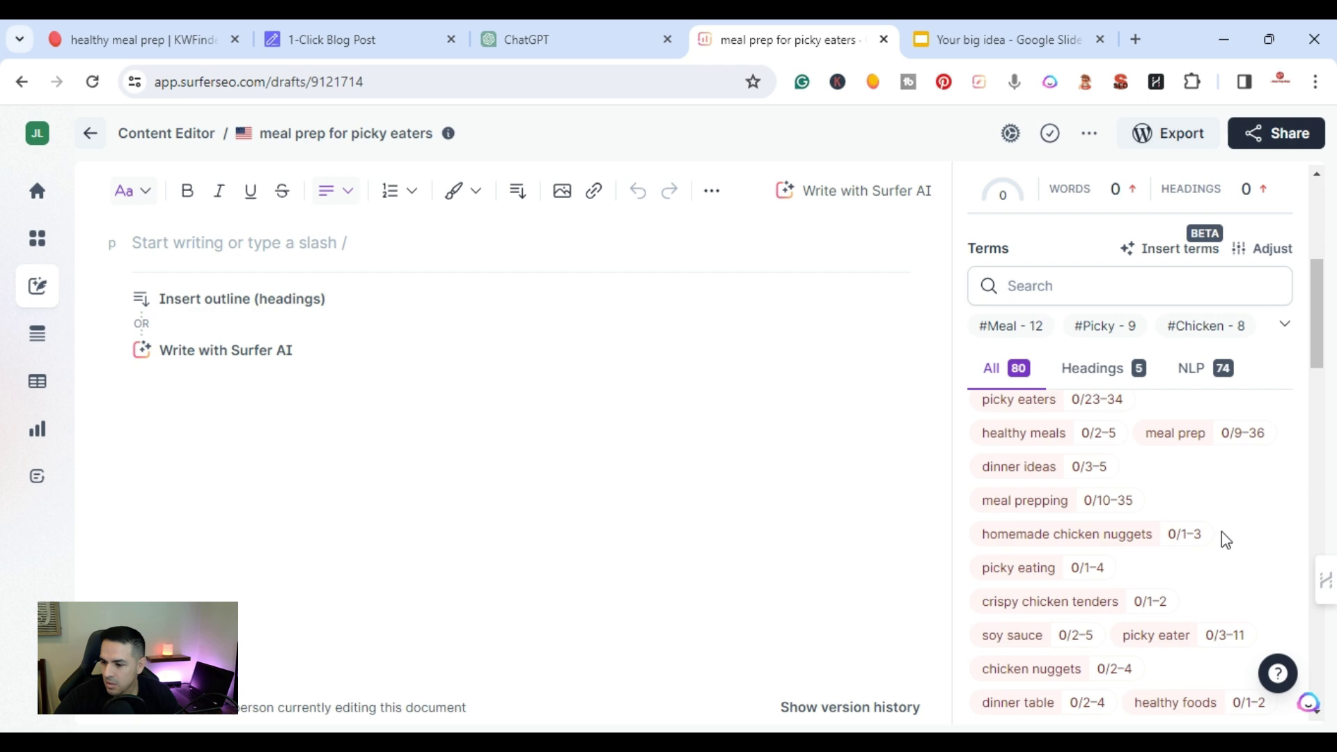
pyautogui.scroll(-2, 1164, 582)
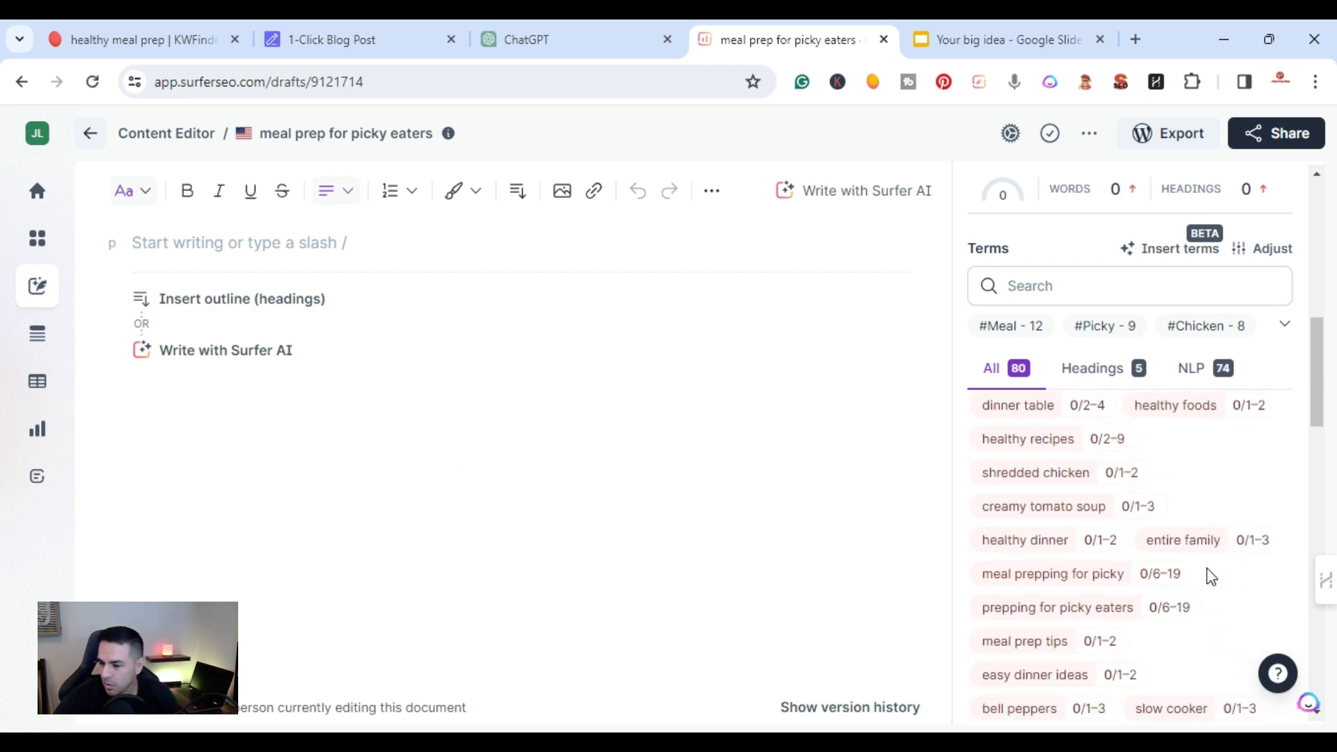
pyautogui.scroll(-10, 1212, 577)
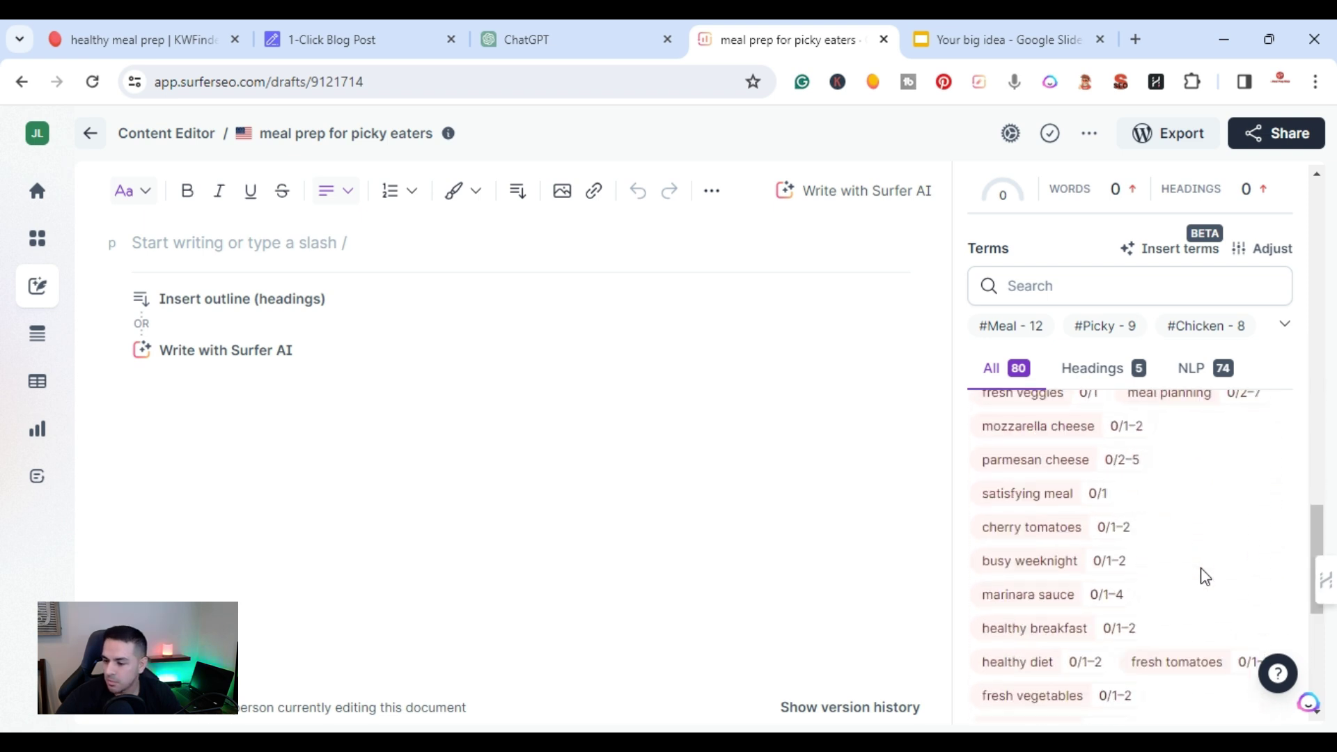
pyautogui.scroll(-5, 1204, 577)
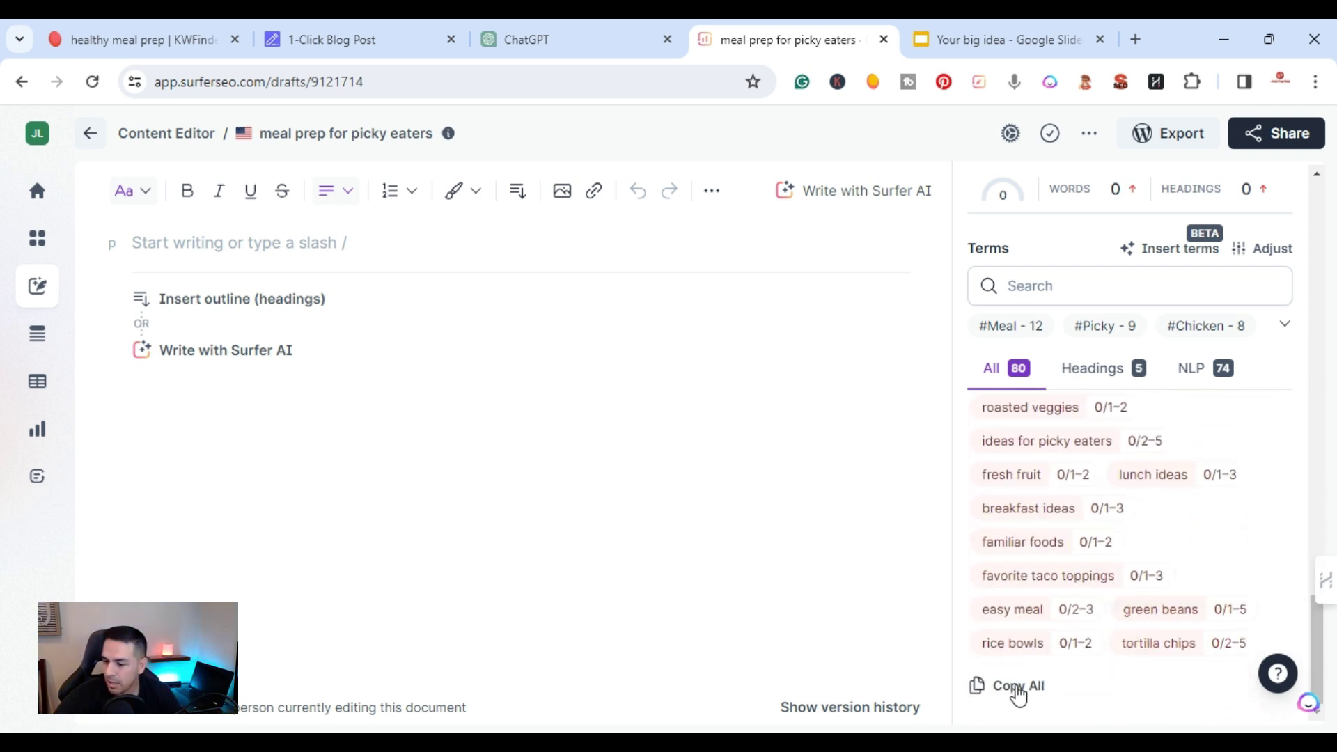
pyautogui.click(1018, 689)
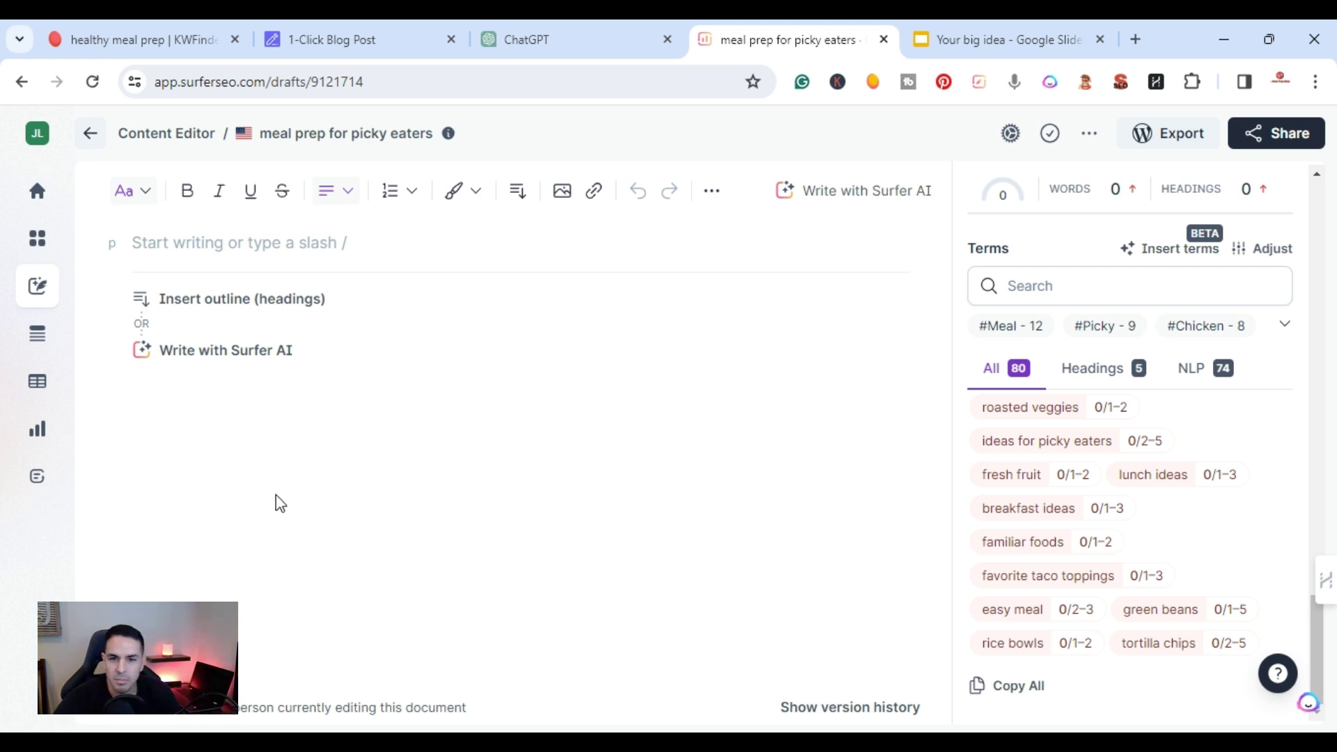
# Switch to SEOWriting.AI and paste the copied Surfer terms as the keywords to include in the text.
pyautogui.click(380, 40)
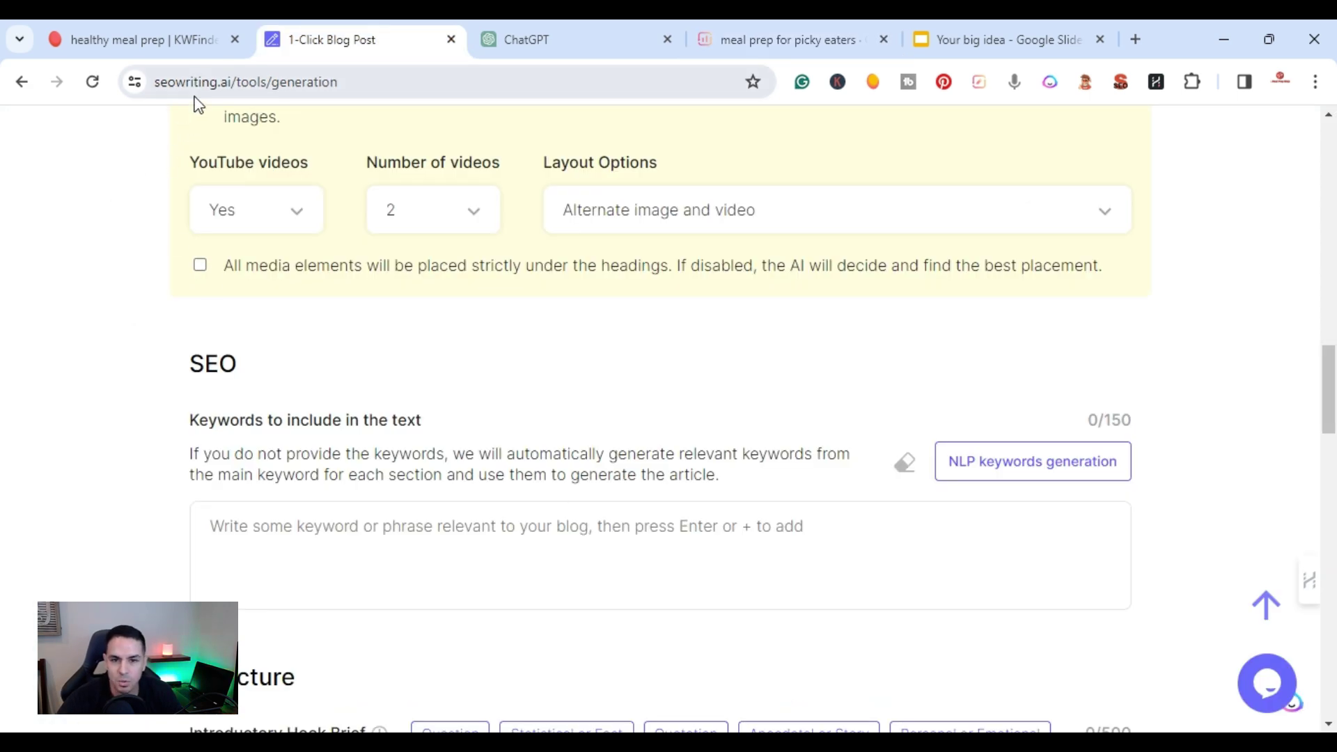
pyautogui.click(299, 538)
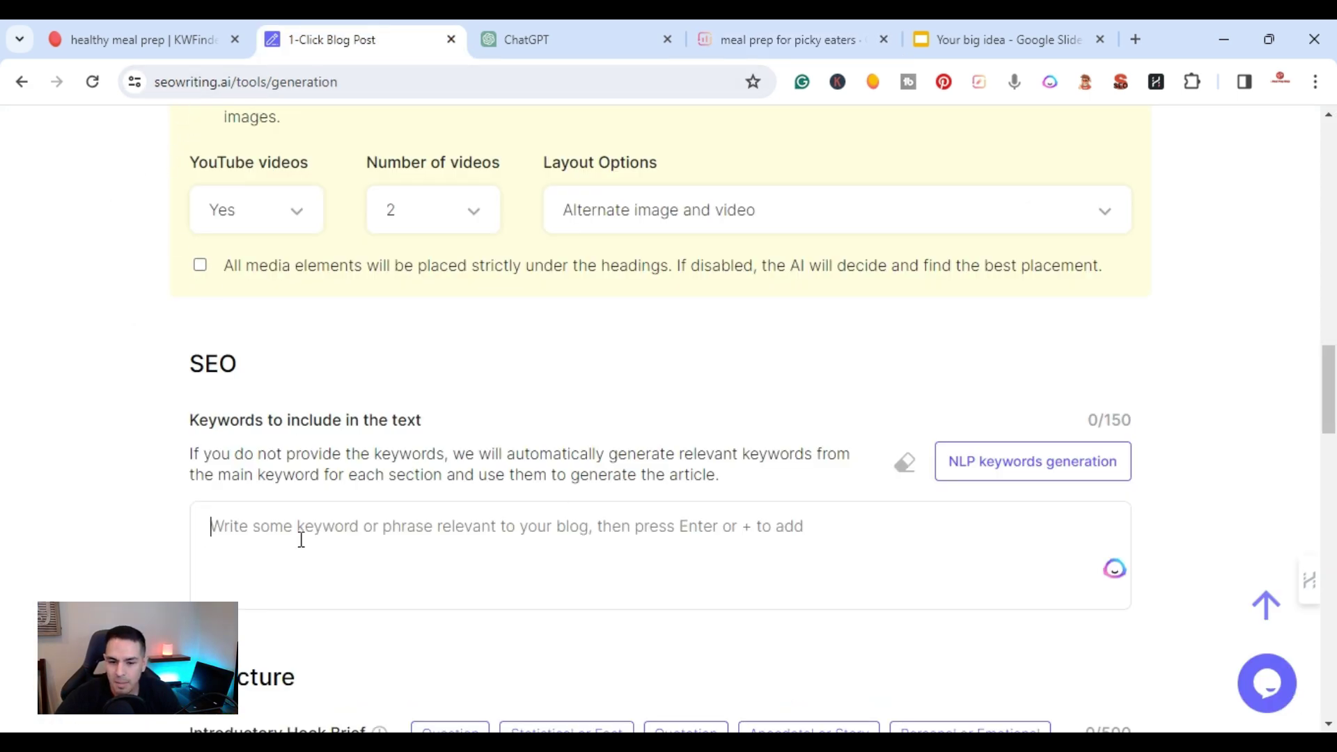
pyautogui.rightClick(298, 537)
pyautogui.click(391, 296)
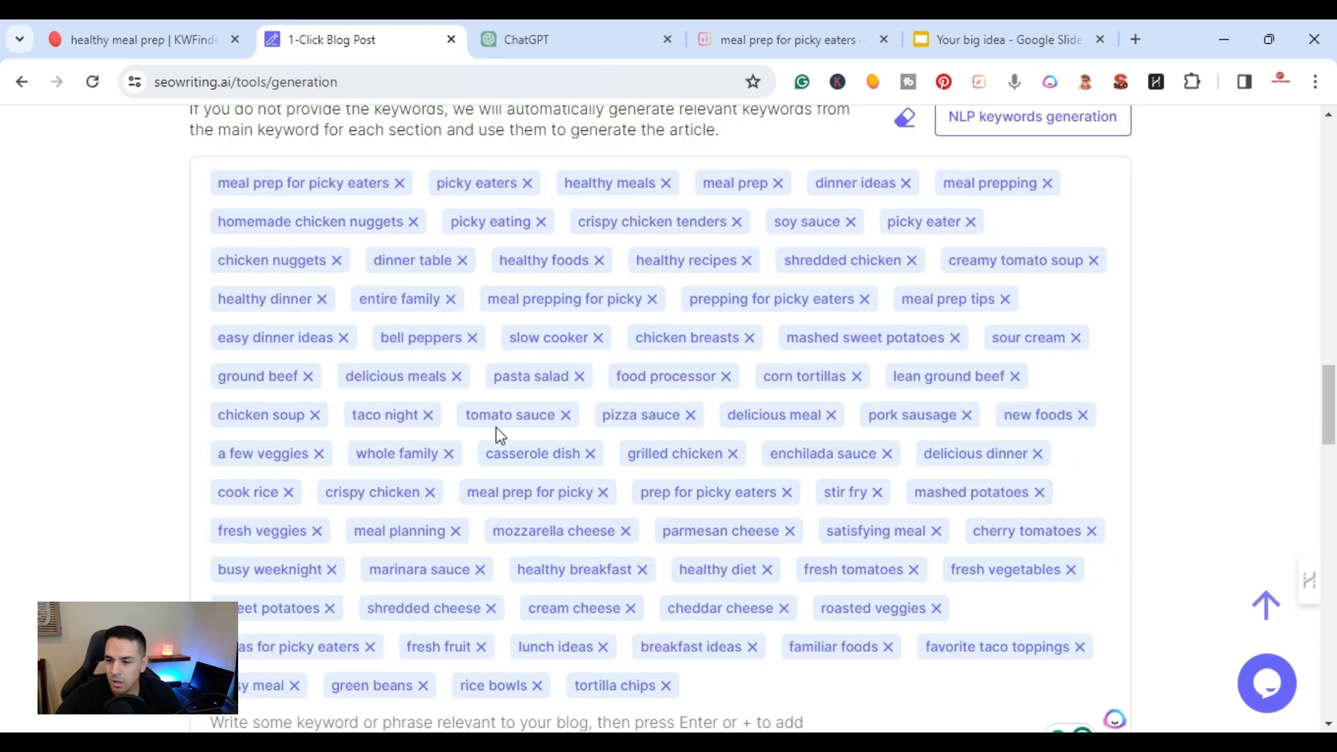
pyautogui.scroll(4, 499, 434)
pyautogui.scroll(-7, 498, 428)
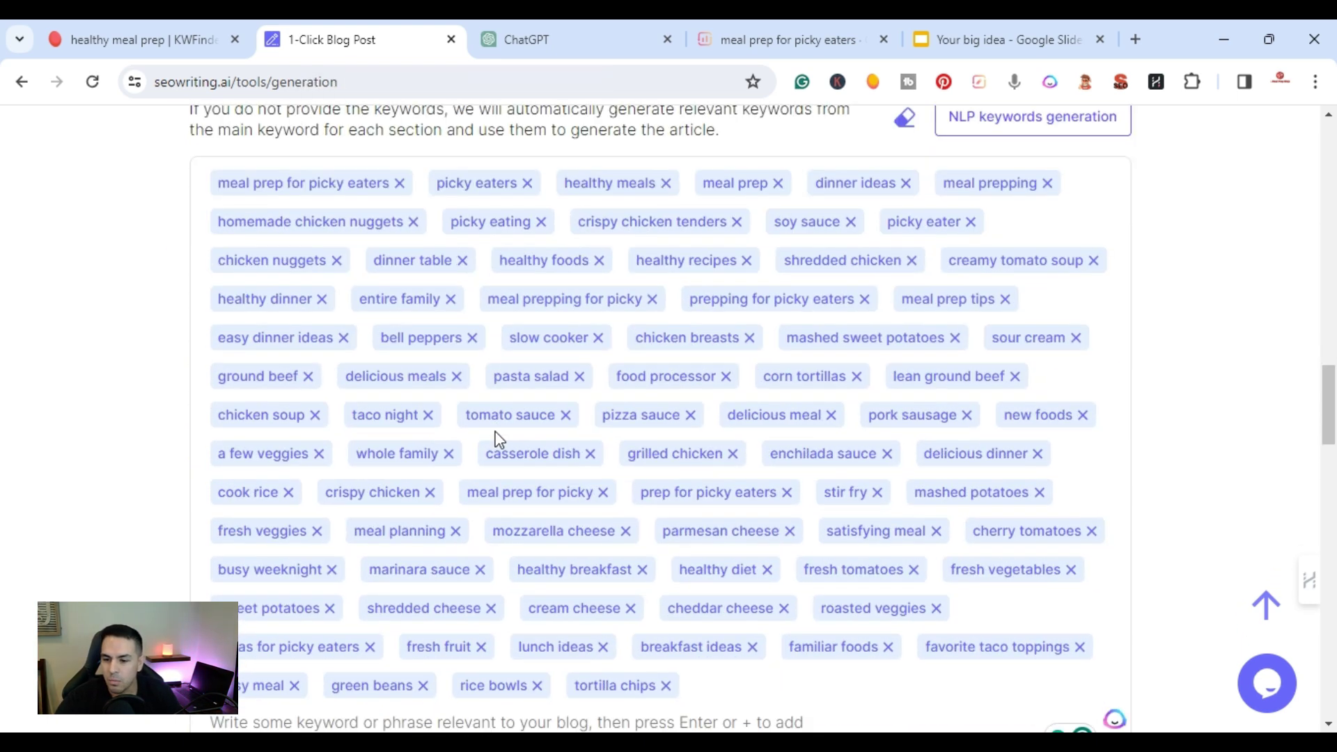
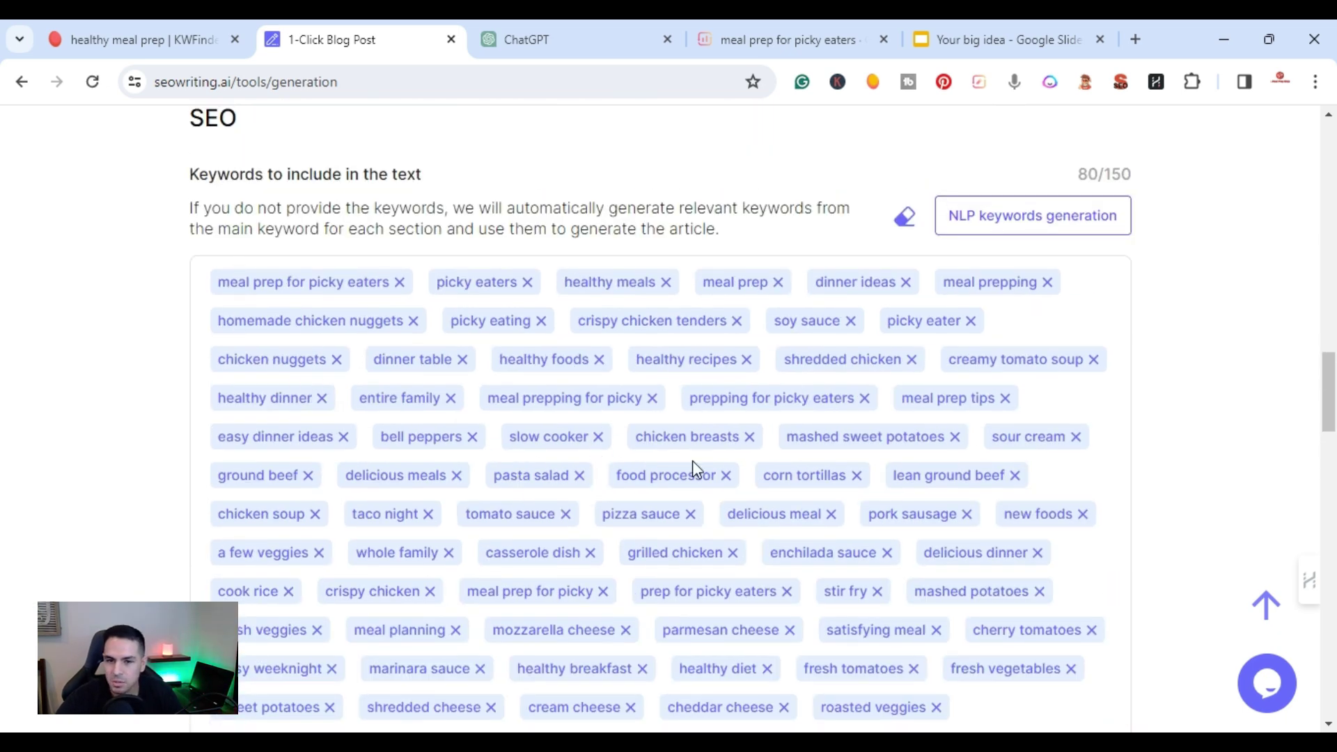
# Fill the Introductory Hook Brief with the Question preset.
pyautogui.scroll(-8, 693, 461)
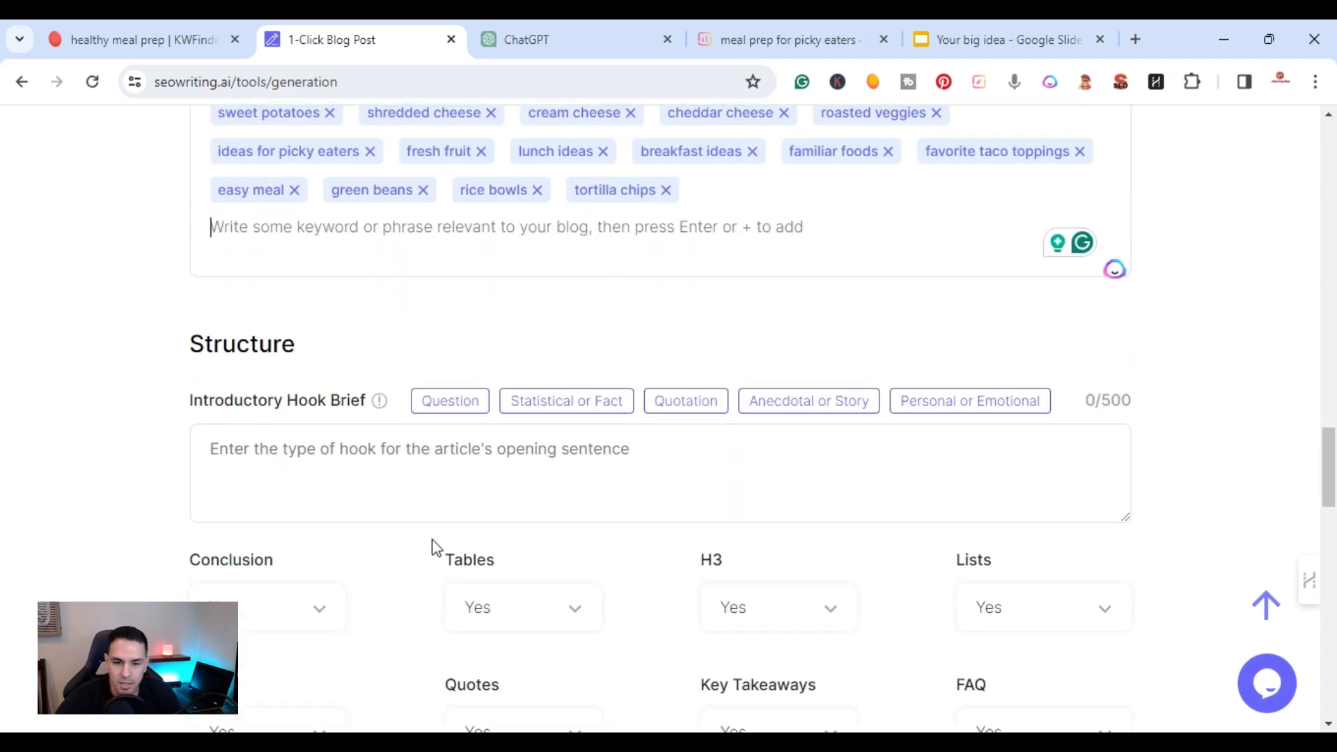
pyautogui.click(439, 411)
# Set Network to Yes for Connect to Web.
pyautogui.scroll(-3, 433, 460)
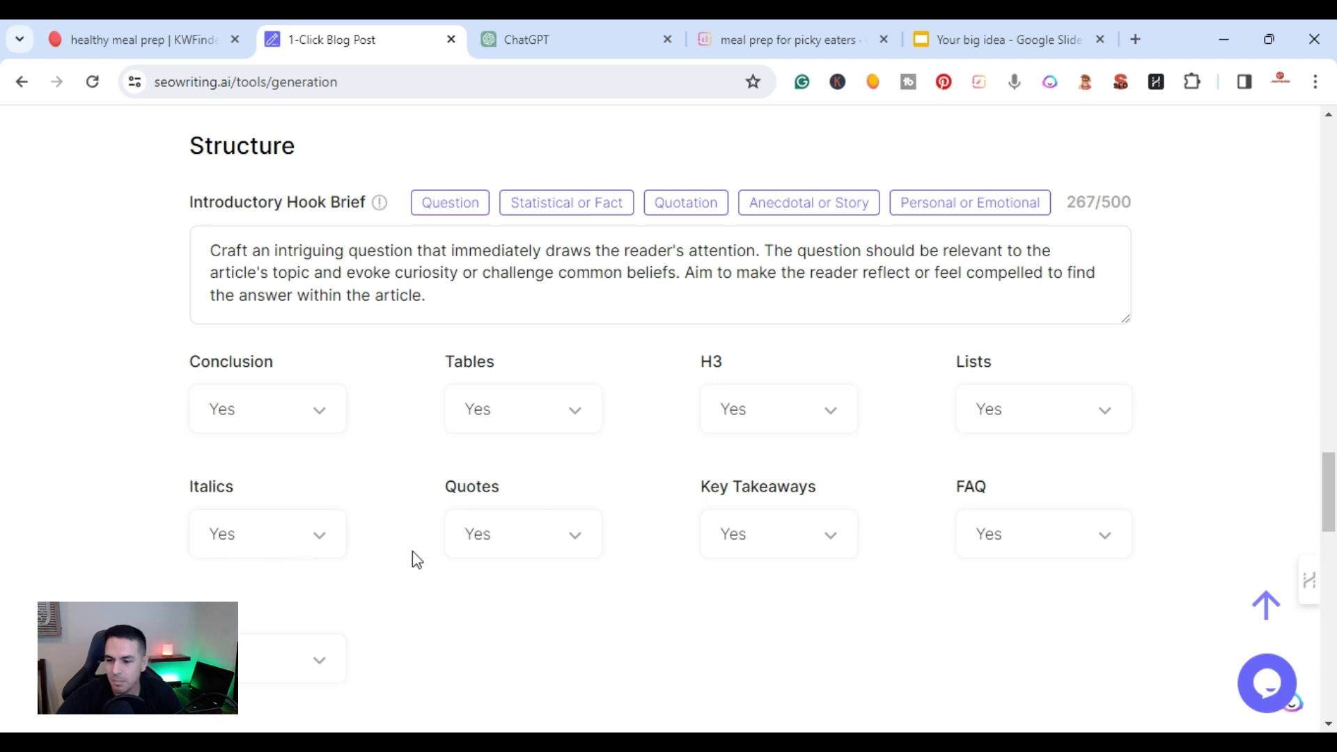
pyautogui.scroll(-4, 424, 546)
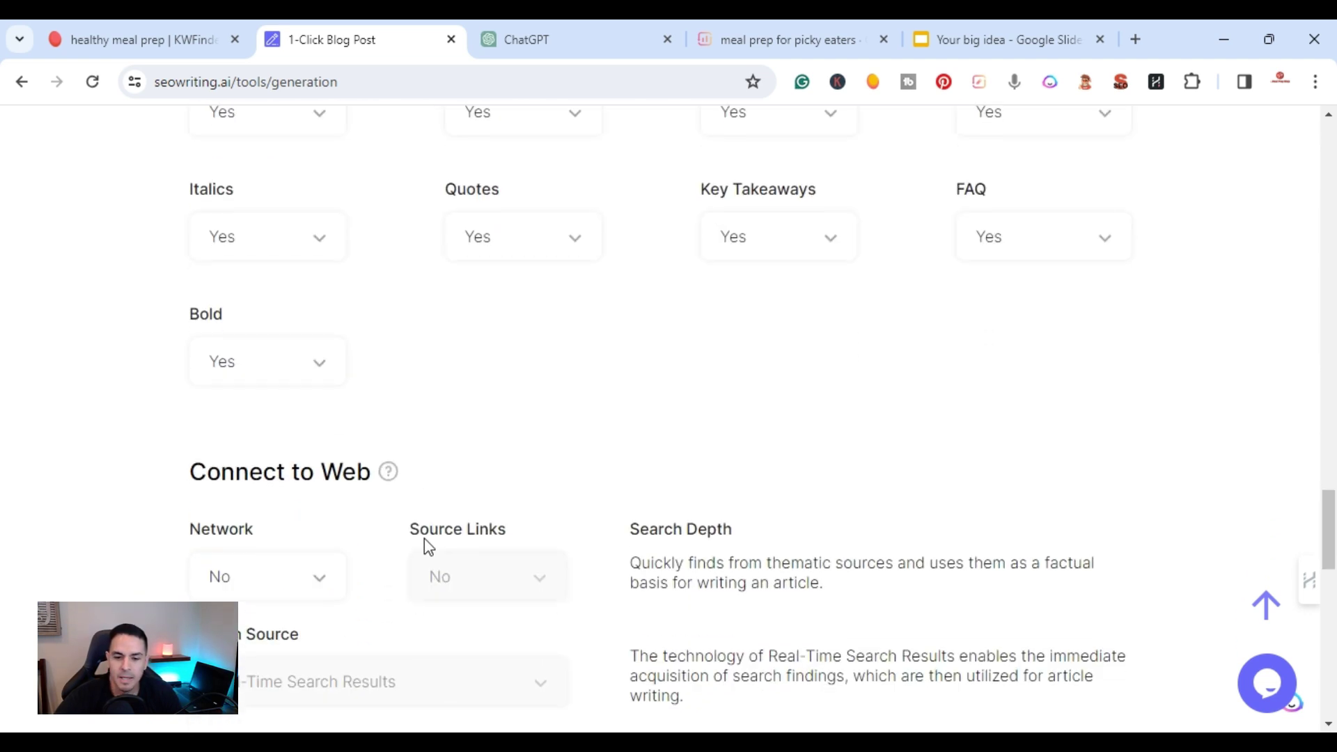
pyautogui.scroll(-3, 423, 537)
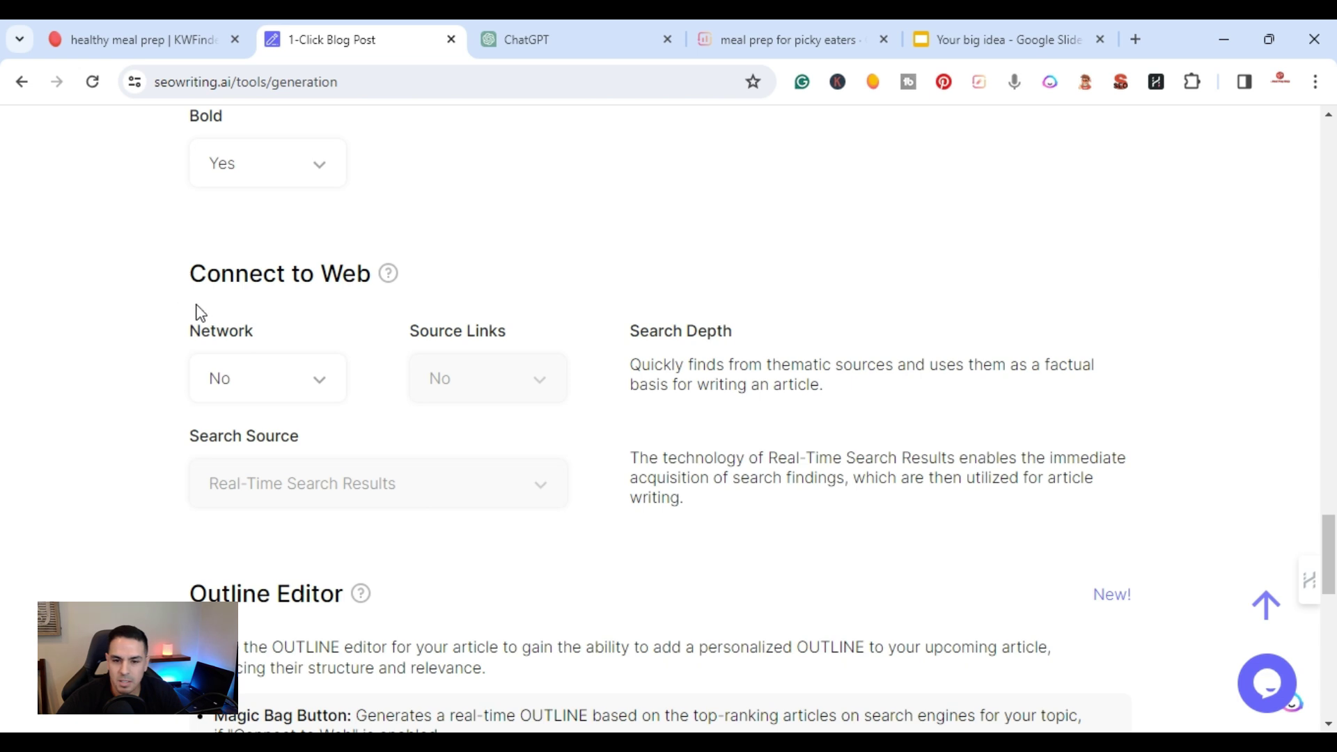
pyautogui.click(259, 401)
pyautogui.click(245, 498)
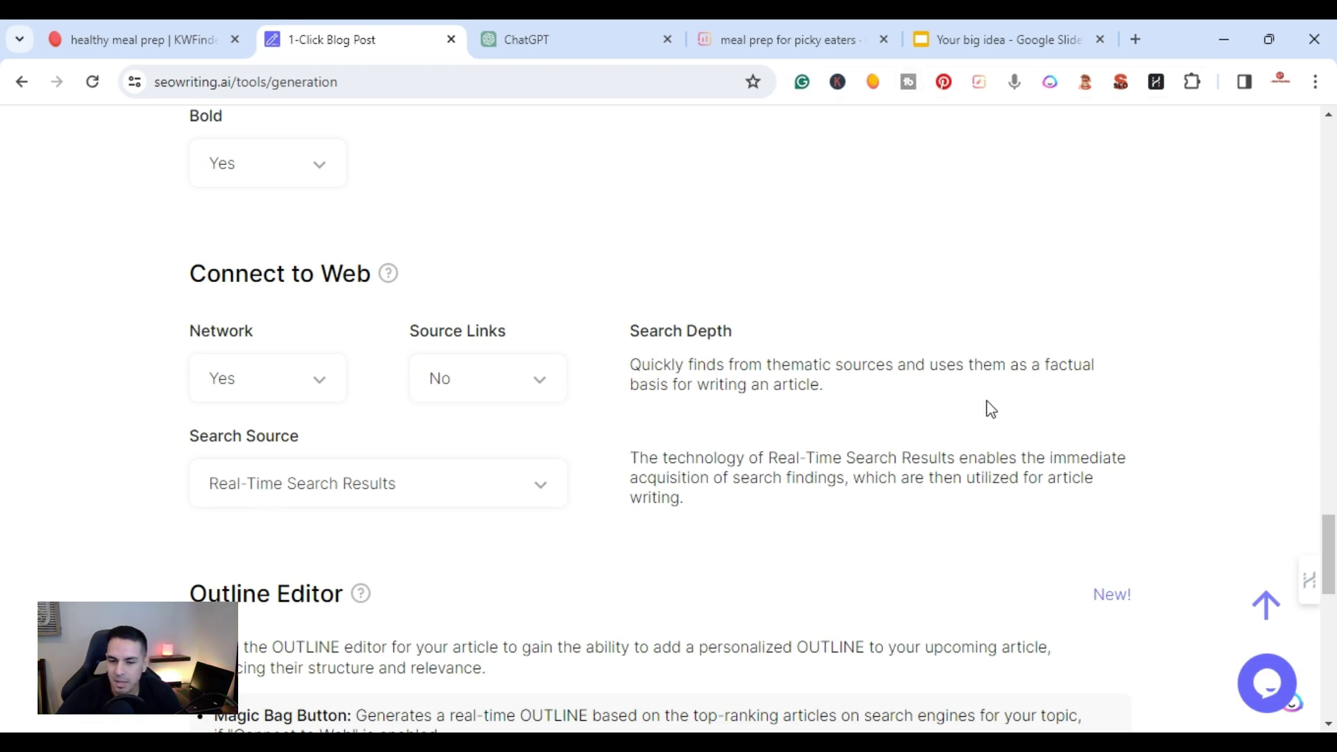
# Enable the Outline editor and generate the article outline with Magic bag.
pyautogui.scroll(-6, 548, 409)
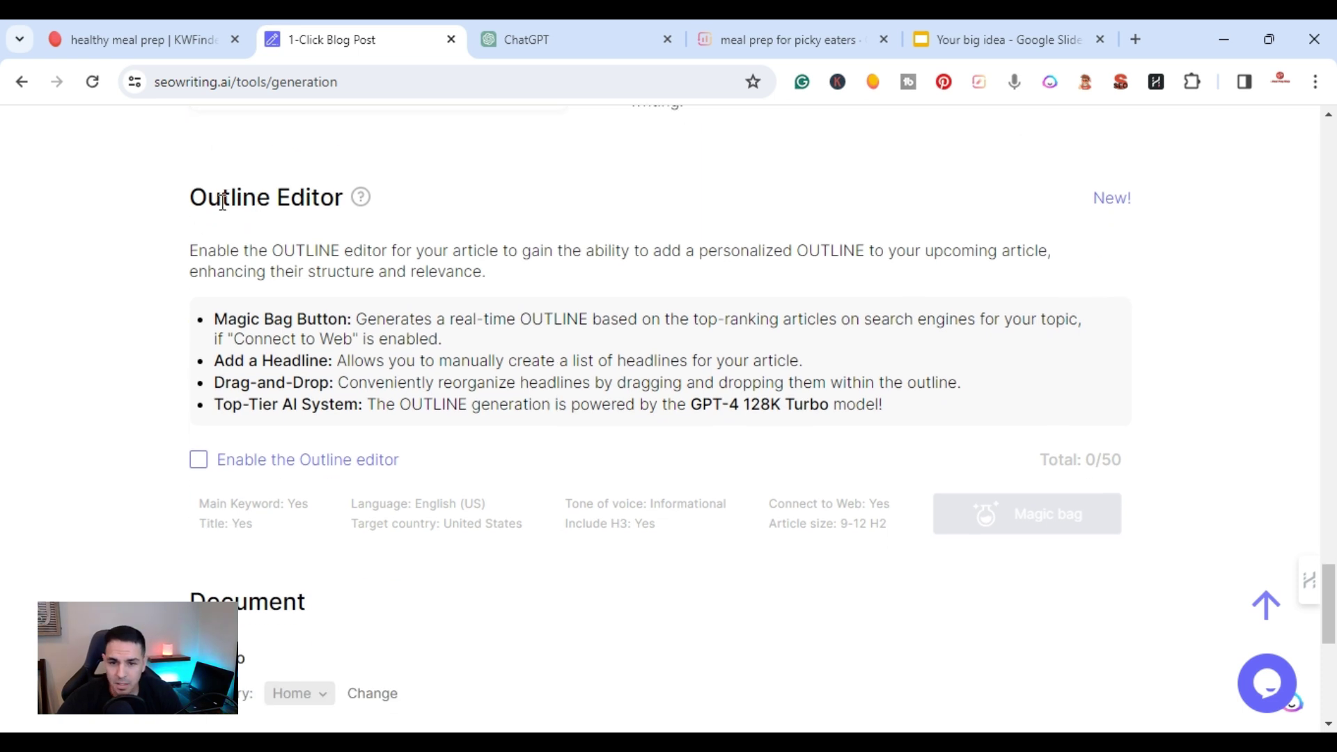
pyautogui.click(199, 461)
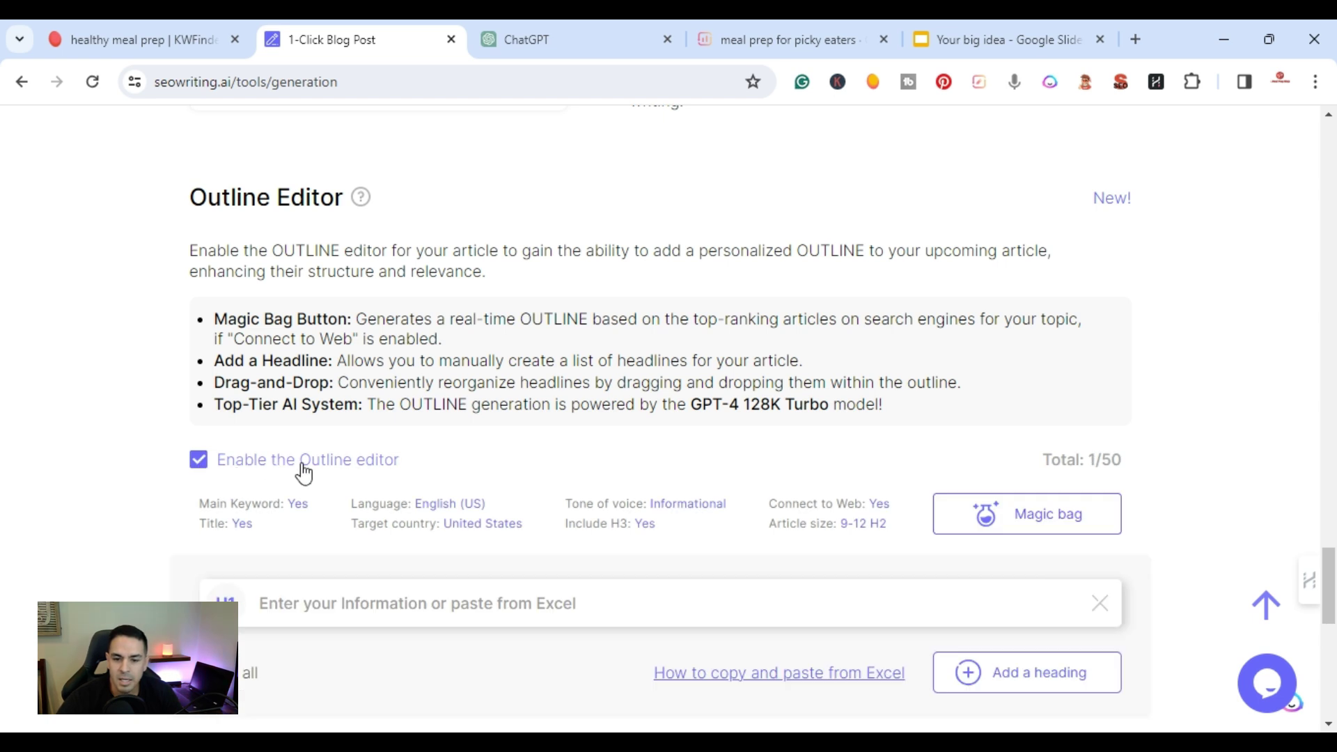
pyautogui.click(1033, 531)
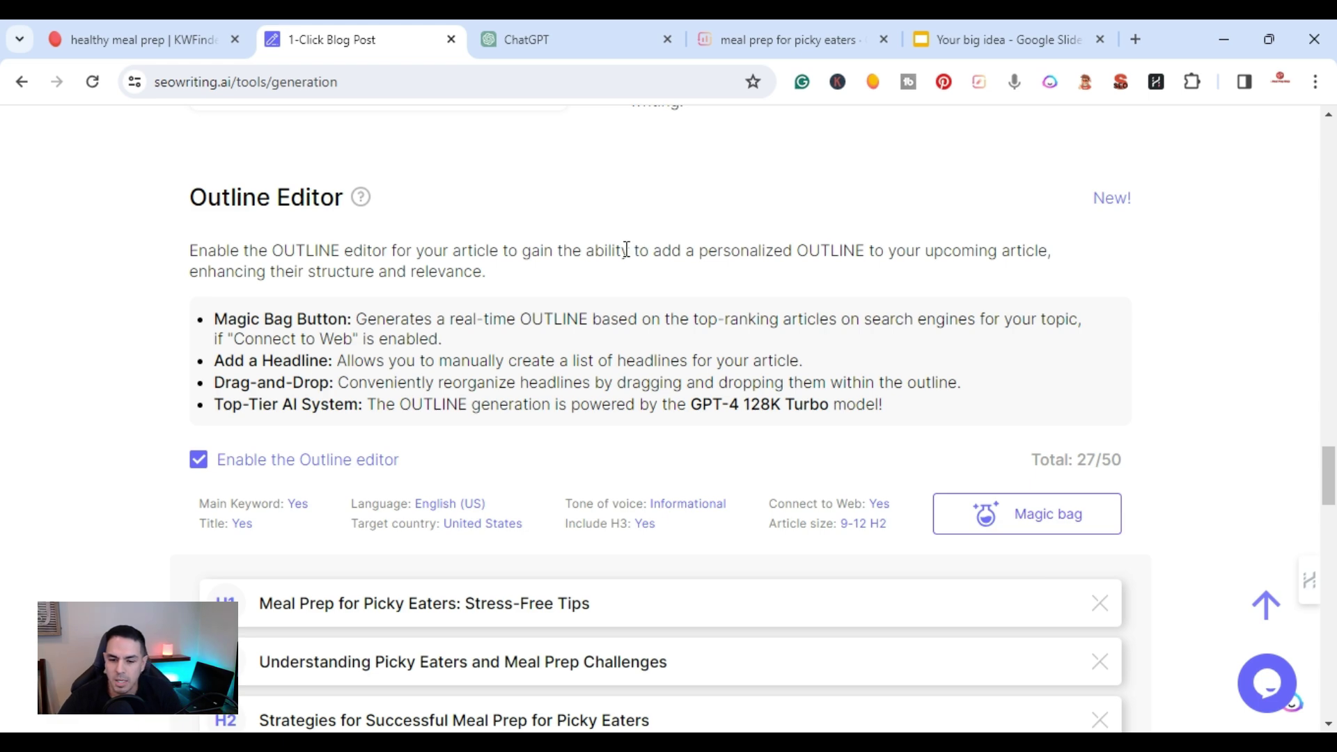
# Review the generated outline and copy all its headings, starting from the H1 "Meal Prep for Picky Eaters: Stress-Free Tips".
pyautogui.scroll(-4, 626, 250)
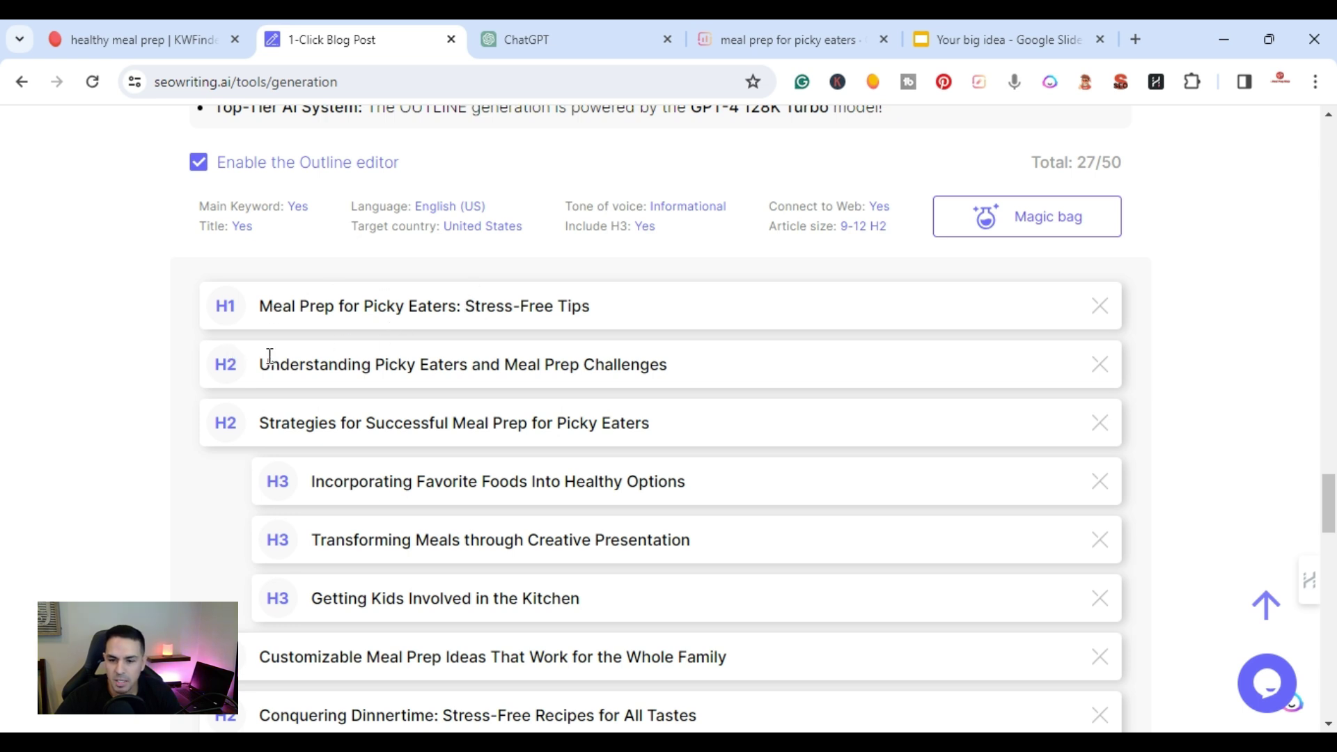
pyautogui.scroll(-1, 322, 369)
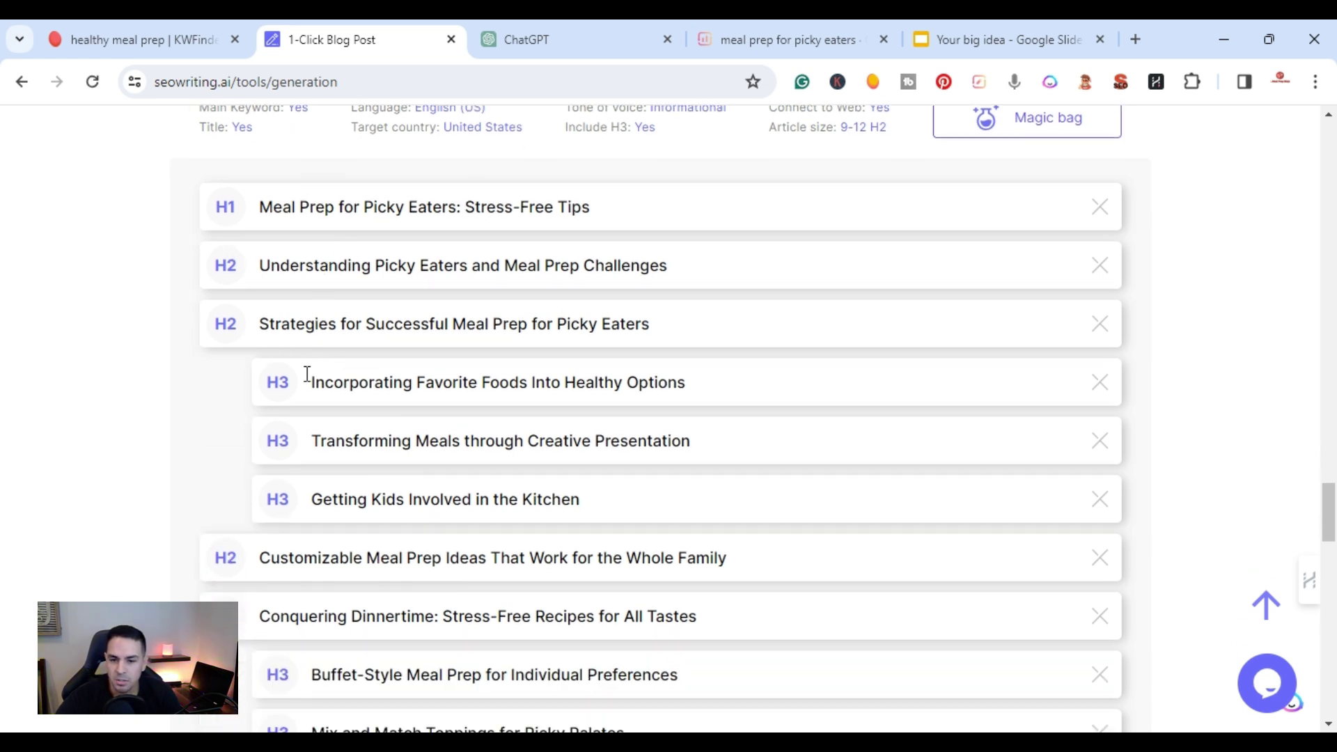
pyautogui.scroll(-3, 412, 439)
pyautogui.scroll(7, 412, 439)
pyautogui.scroll(-4, 412, 439)
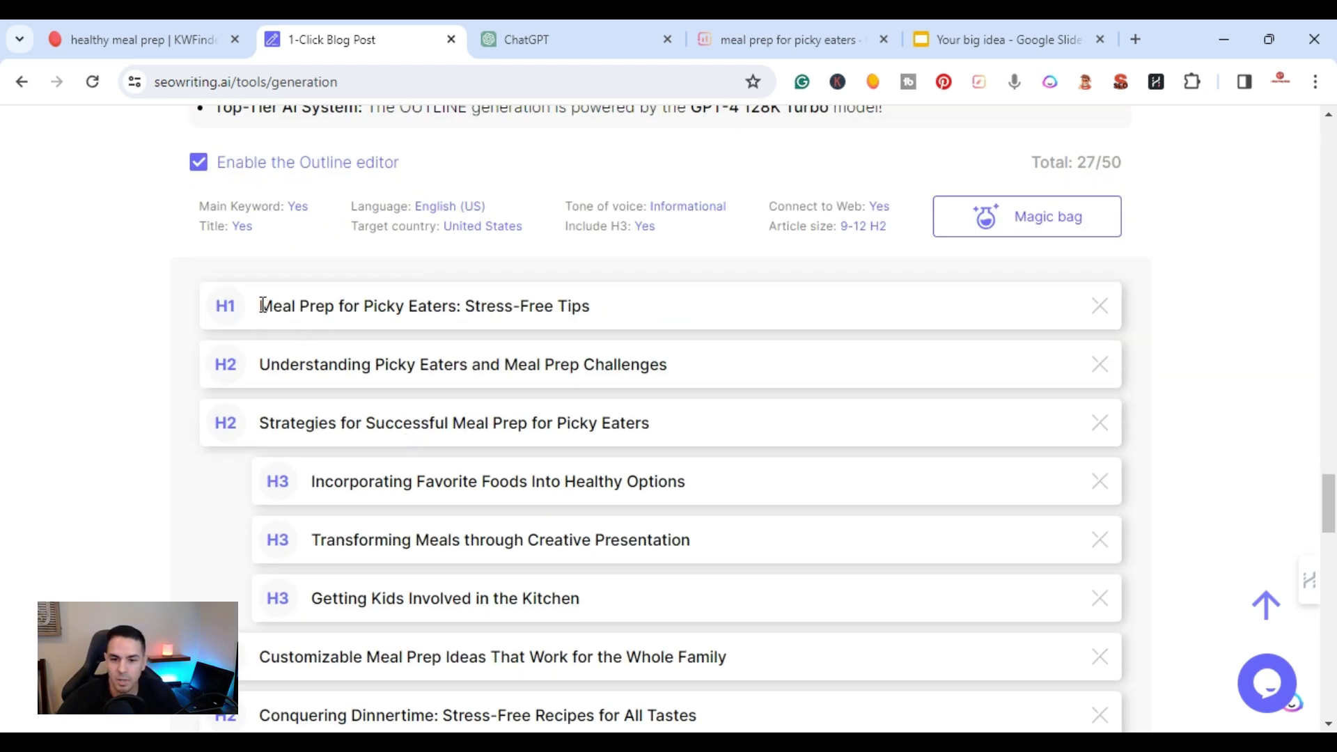
pyautogui.moveTo(262, 304); pyautogui.dragTo(398, 569)
pyautogui.scroll(-7, 383, 599)
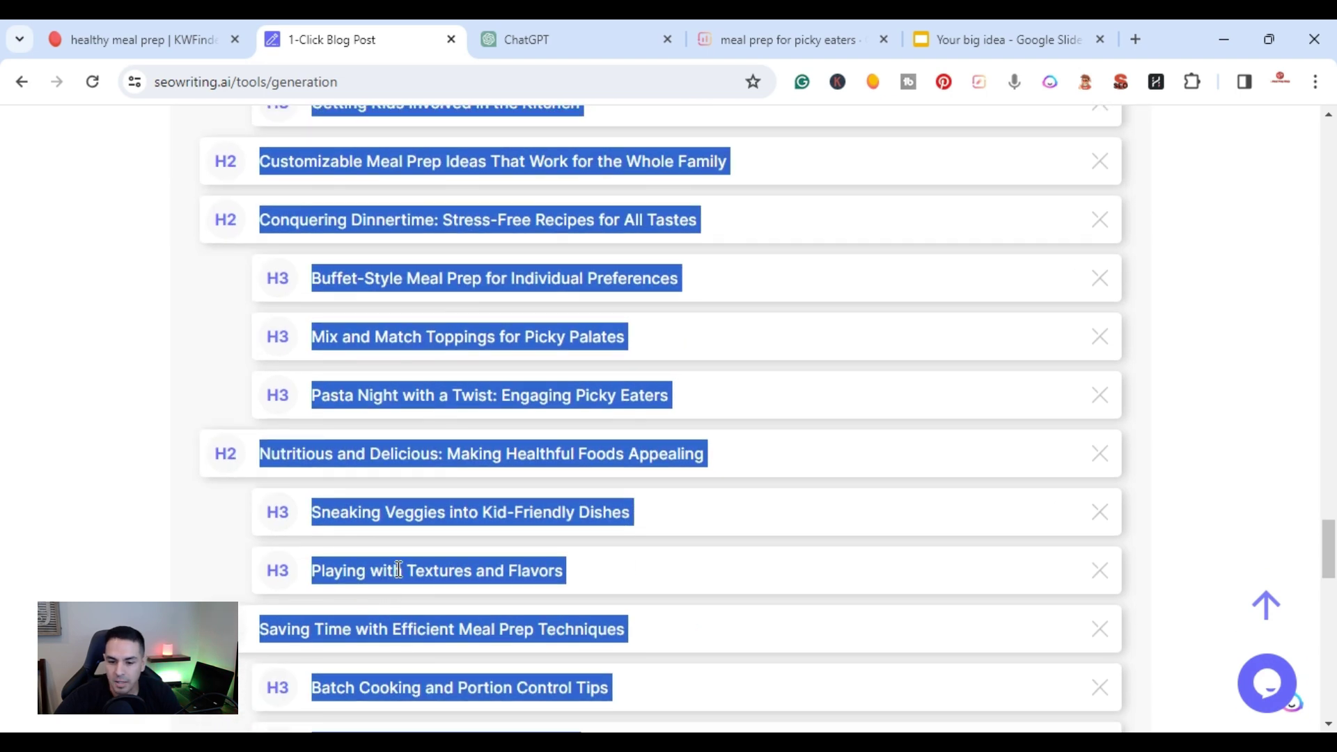
pyautogui.rightClick(398, 570)
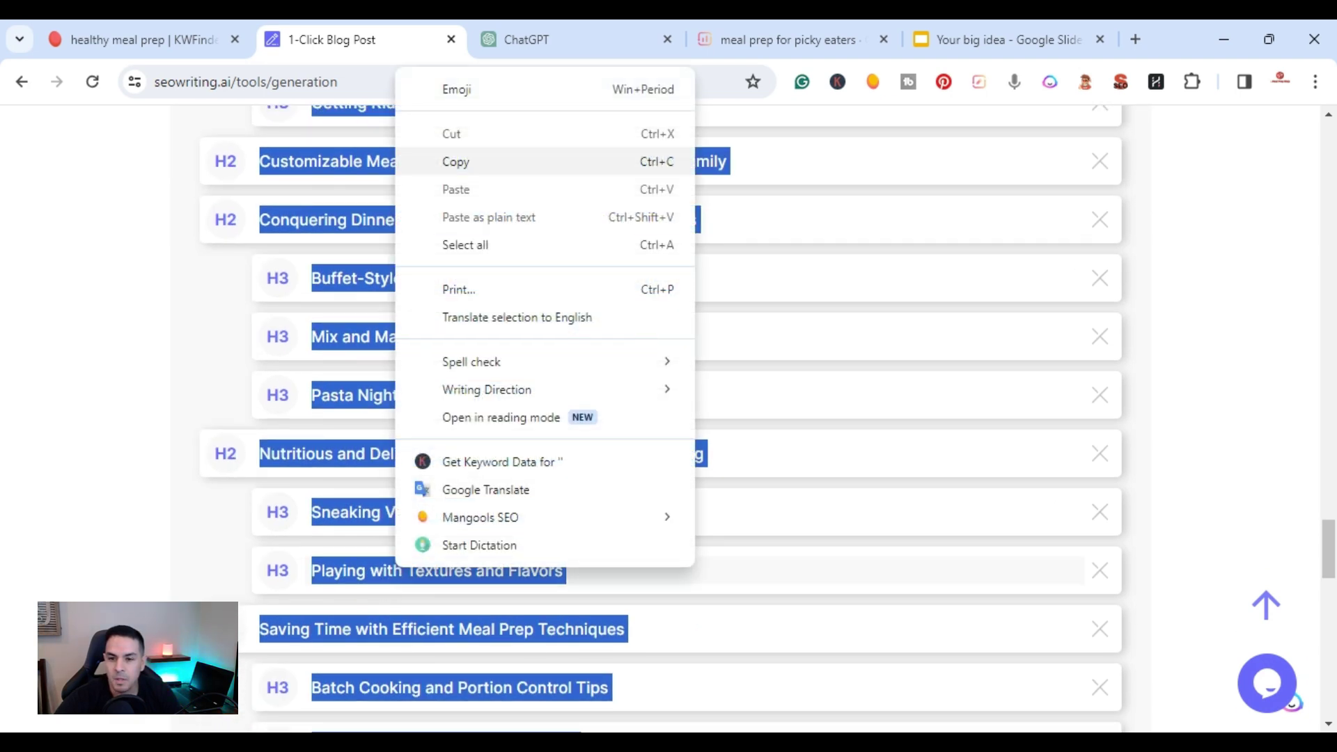
pyautogui.click(456, 162)
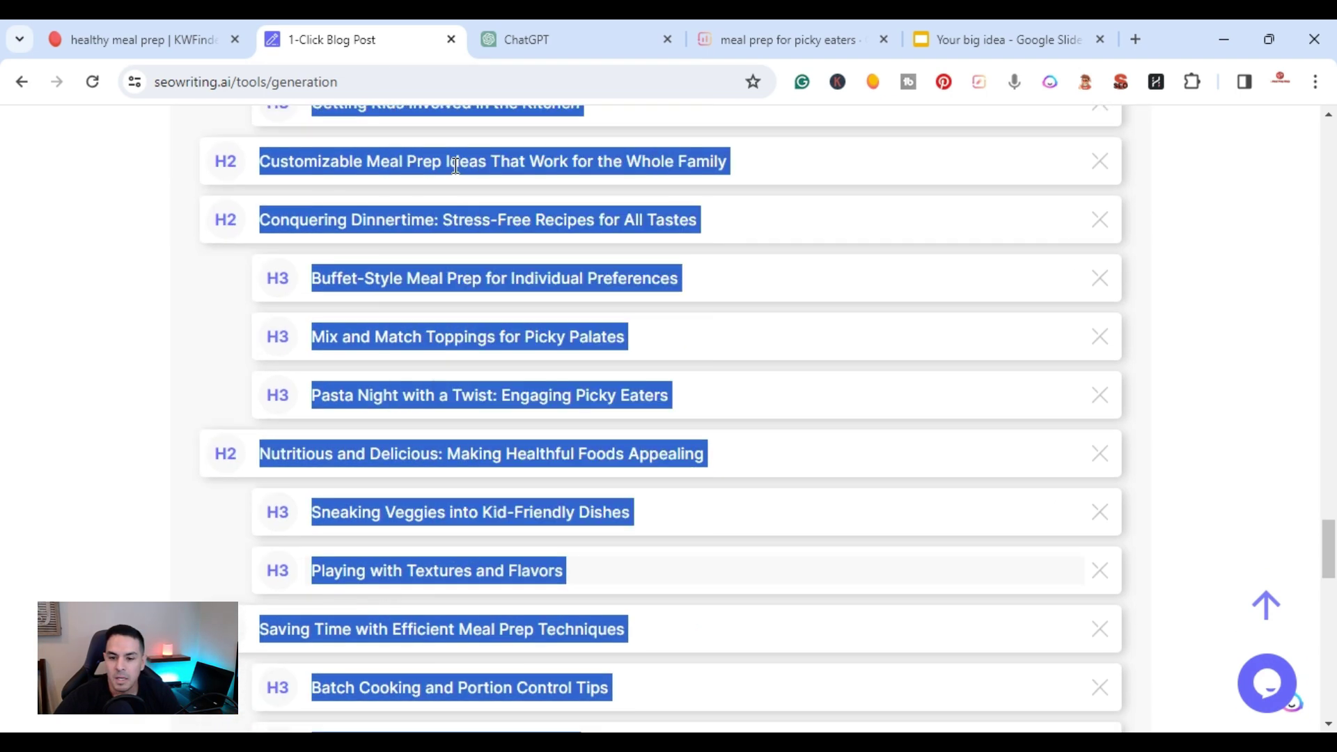
# Switch to ChatGPT, ask what topics the pasted outline for the blog post "meal prep for picky eaters" is missing, and read the suggestions.
pyautogui.click(510, 36)
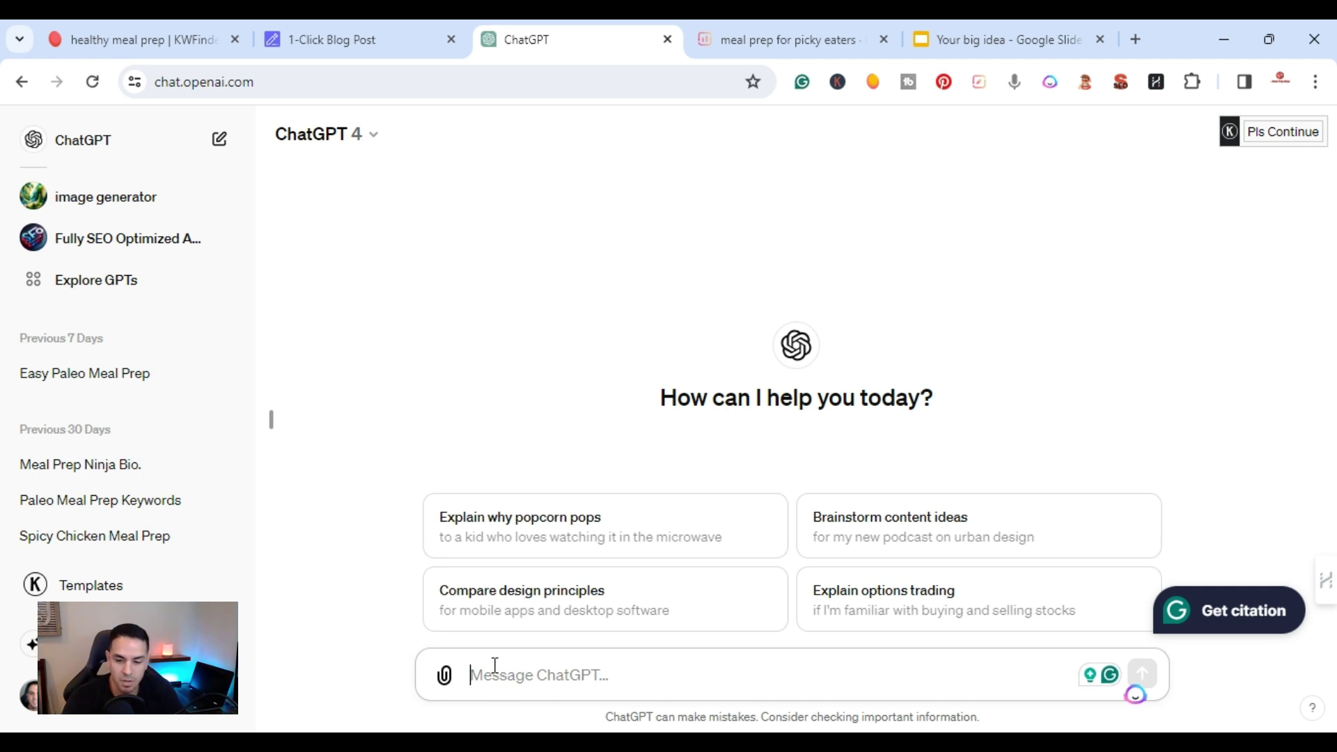
pyautogui.hotkey('ctrl', 'v')
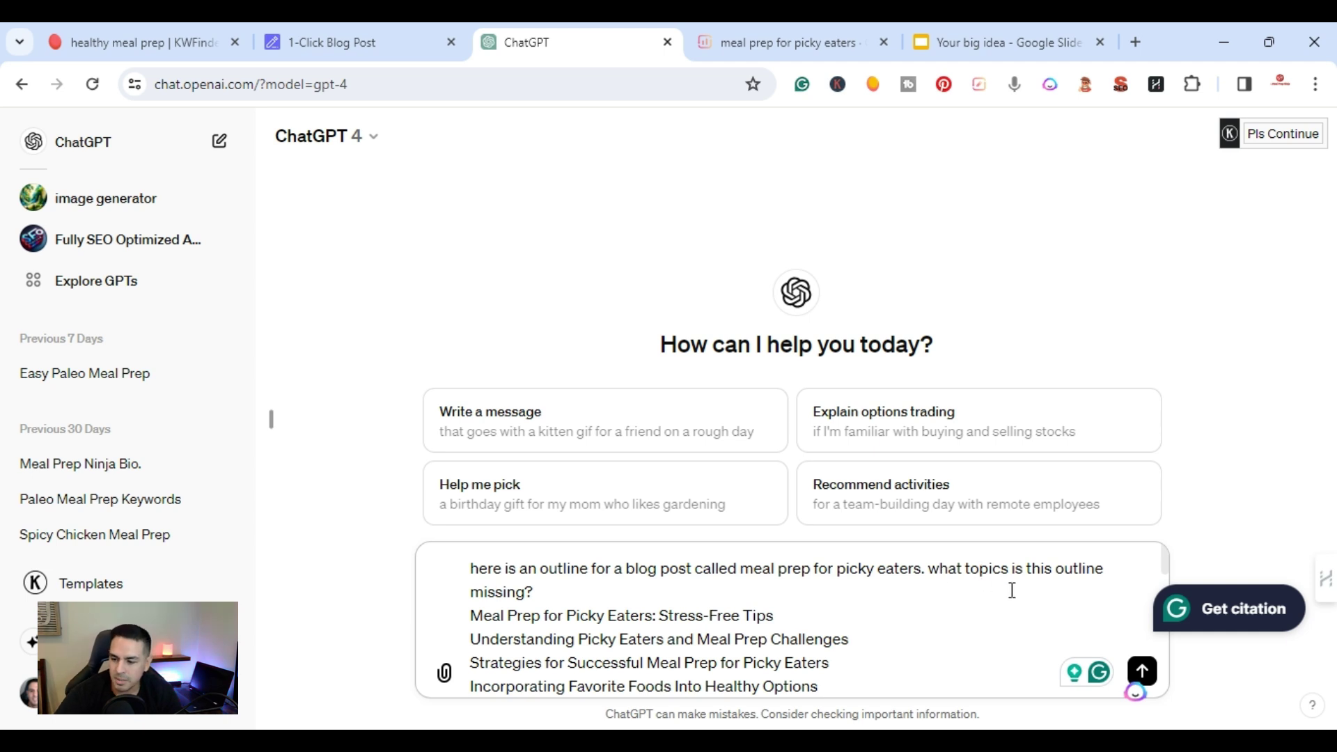
pyautogui.scroll(-3, 589, 610)
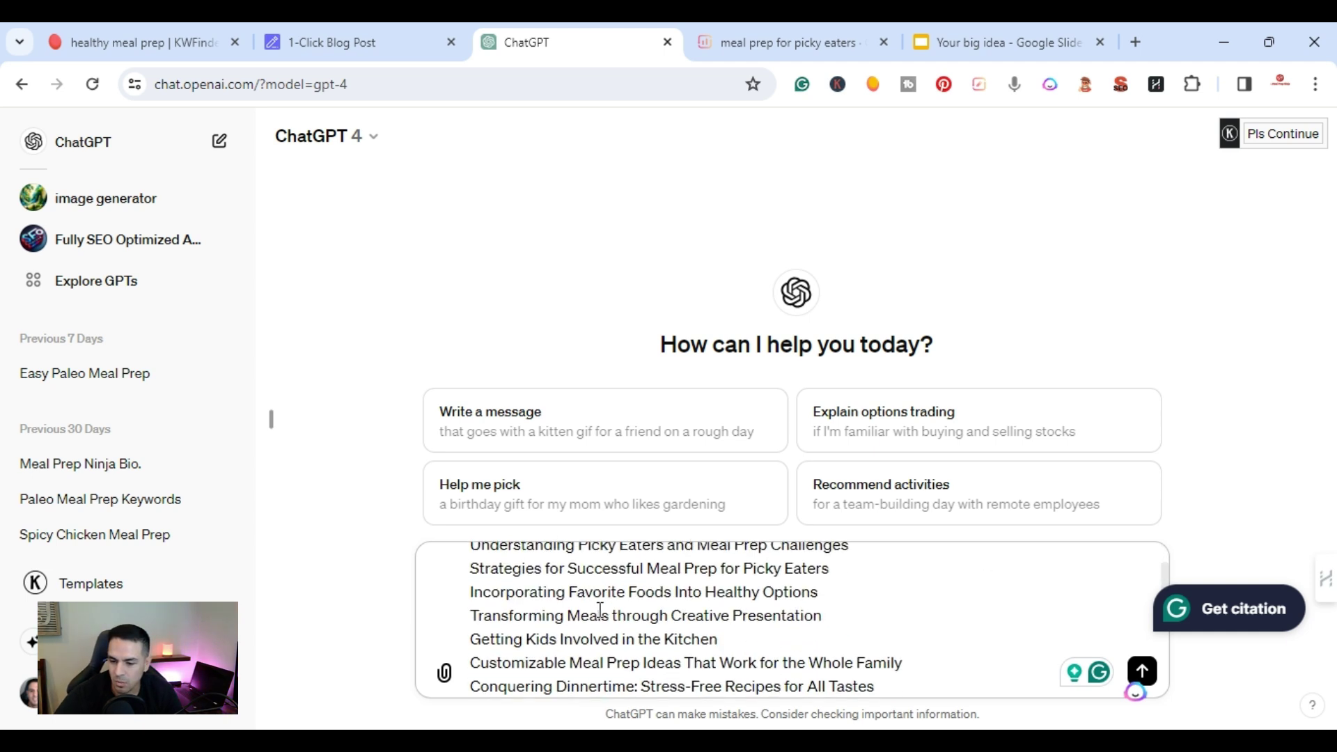
pyautogui.scroll(-6, 611, 619)
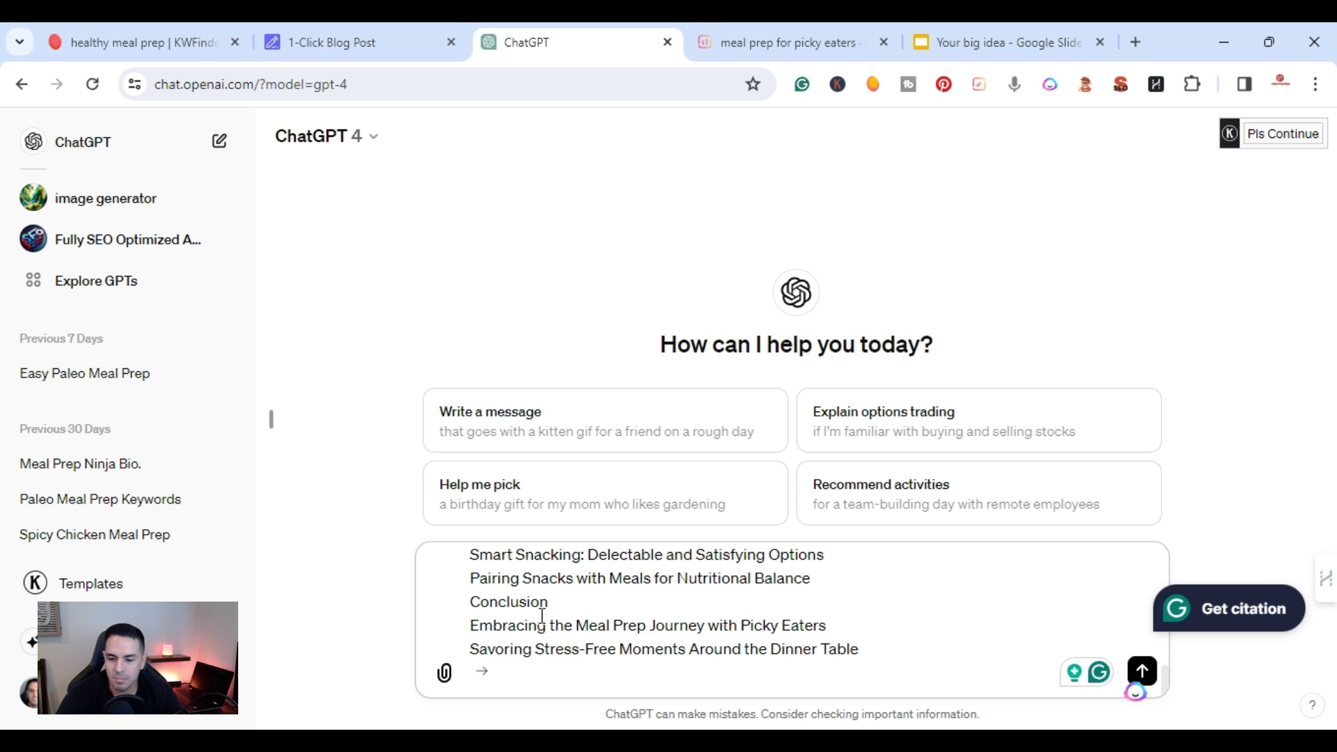
pyautogui.click(1143, 673)
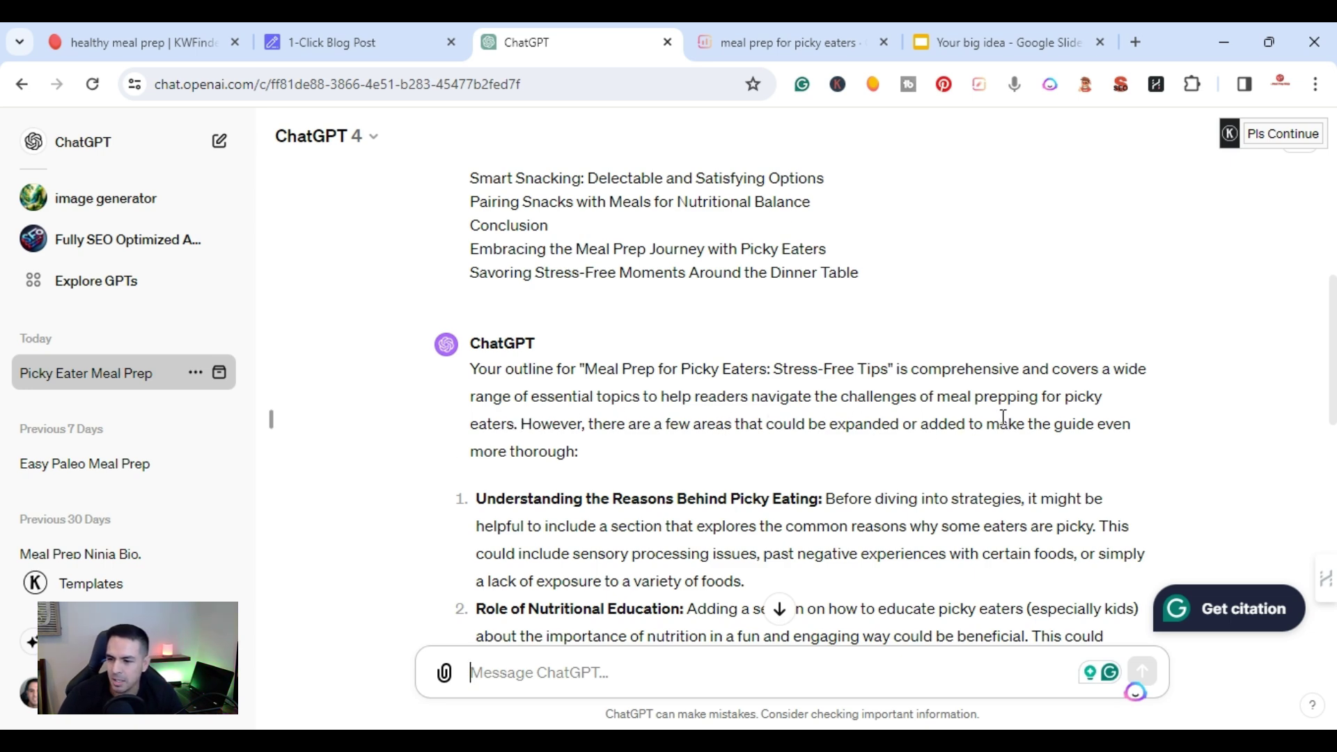
pyautogui.scroll(-3, 638, 446)
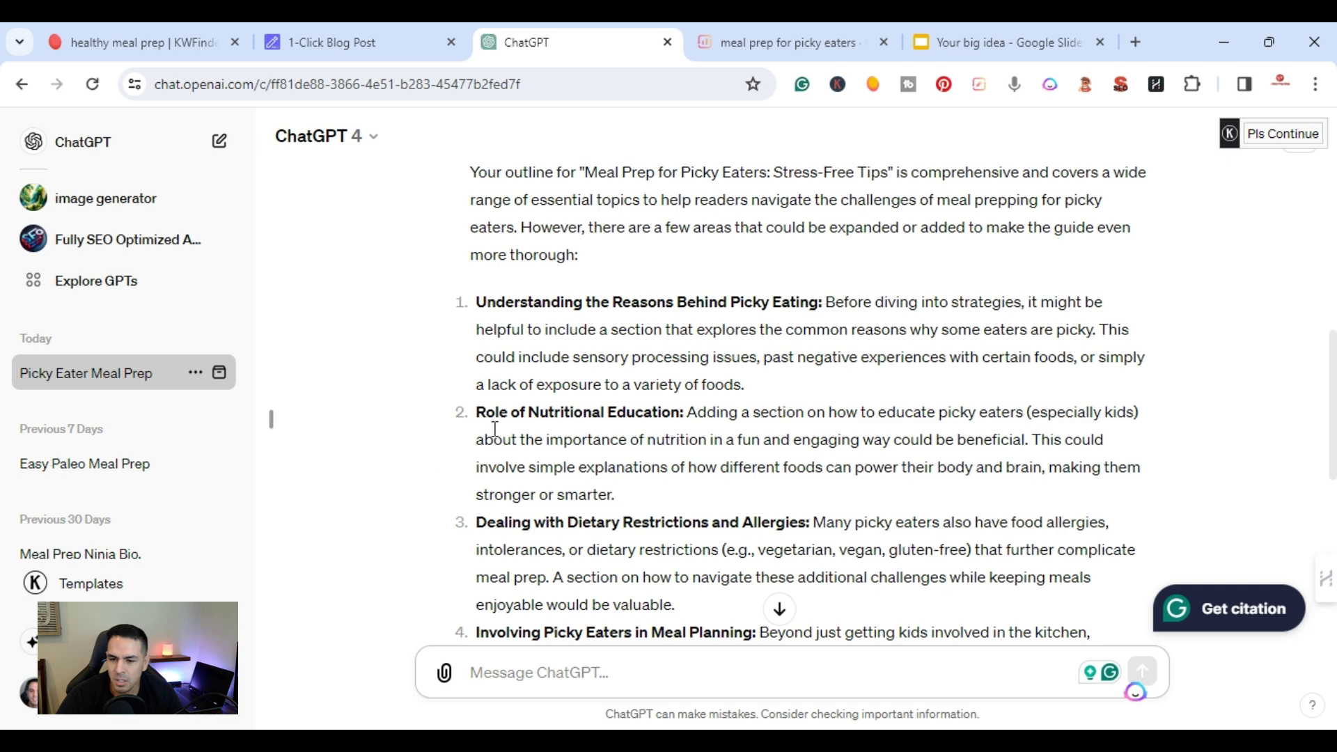
pyautogui.scroll(-1, 627, 416)
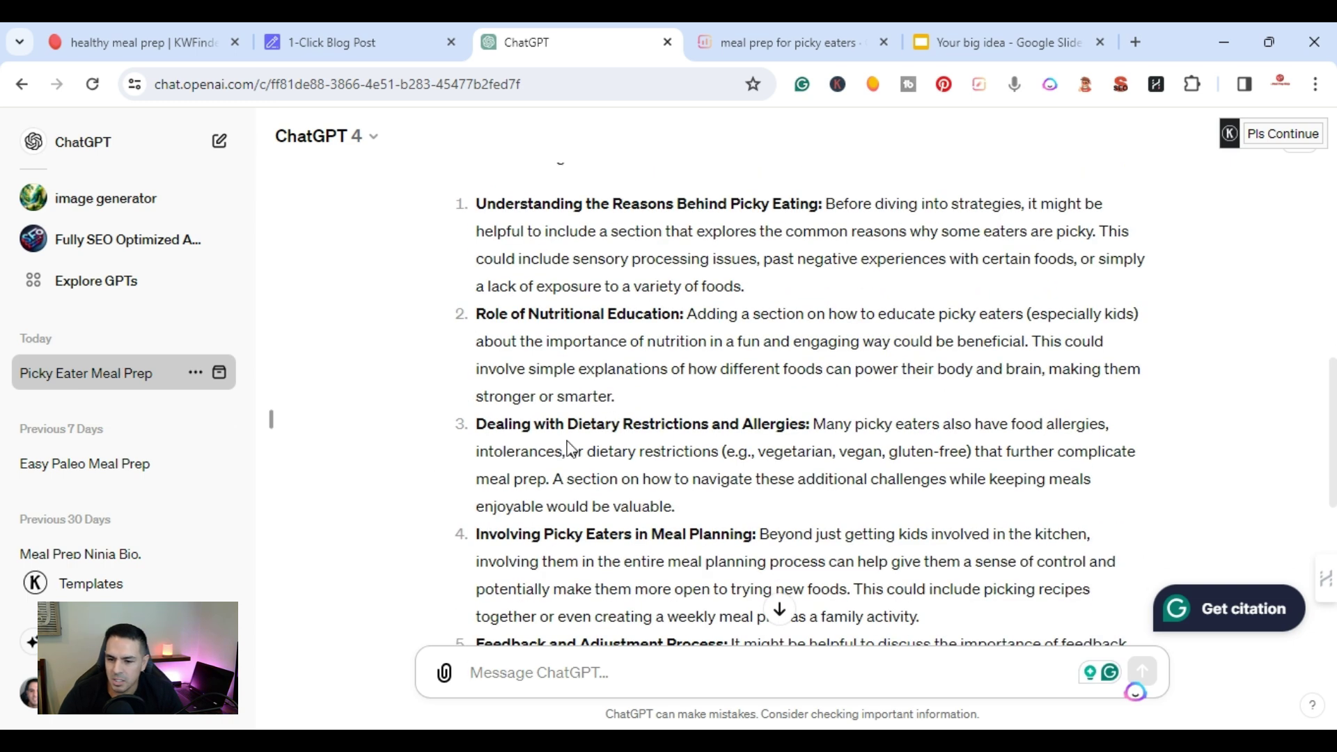
# Switch to SEOWriting.AI and add ChatGPT's suggested headings before the snacks section, from "Understanding the Reasons Behind Picky Eating" to "Use of Technology and Resources".
pyautogui.scroll(-1, 765, 425)
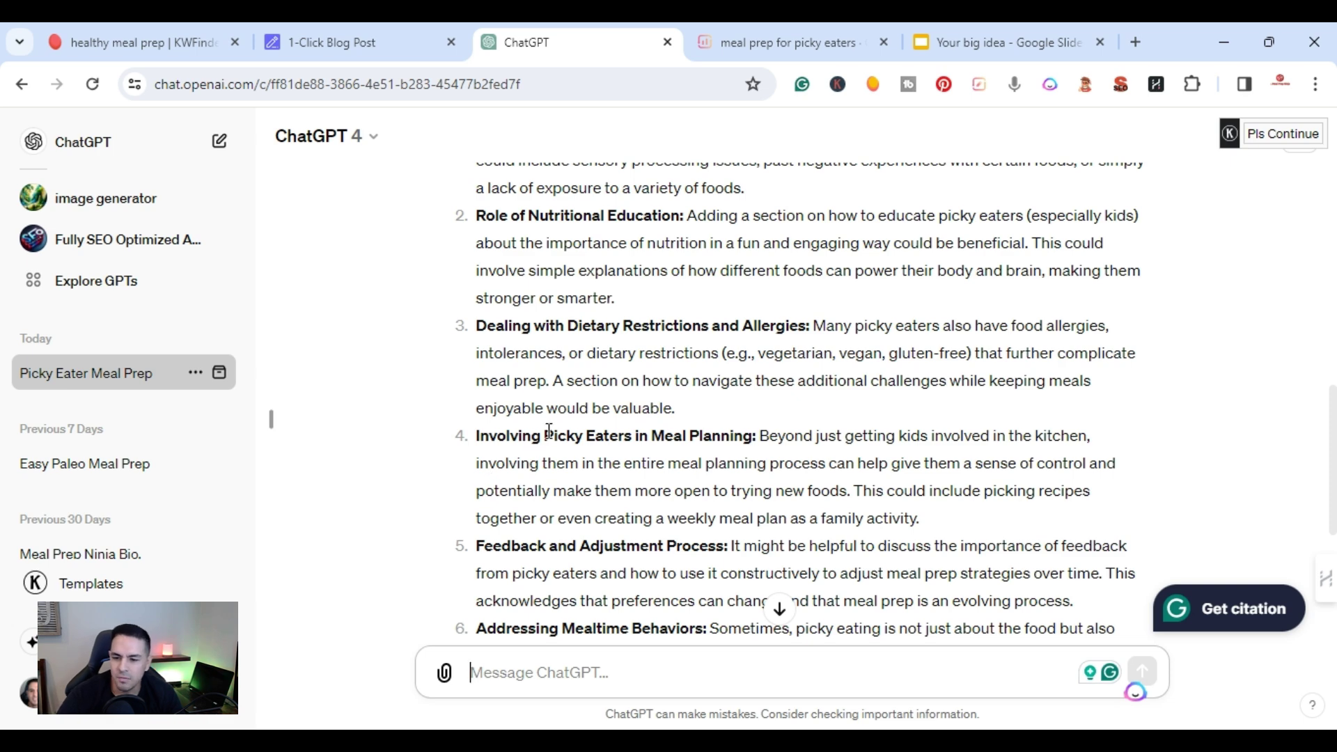
pyautogui.scroll(-1, 702, 431)
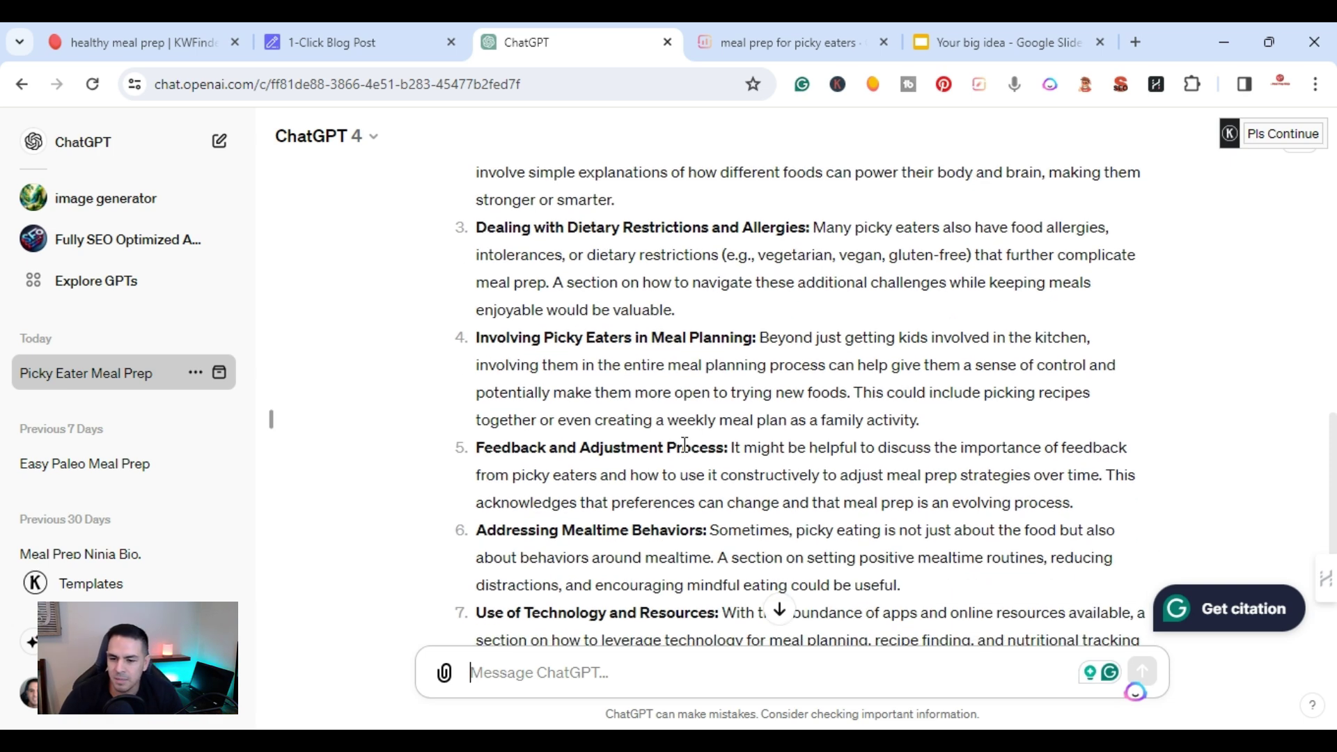
pyautogui.scroll(-1, 703, 445)
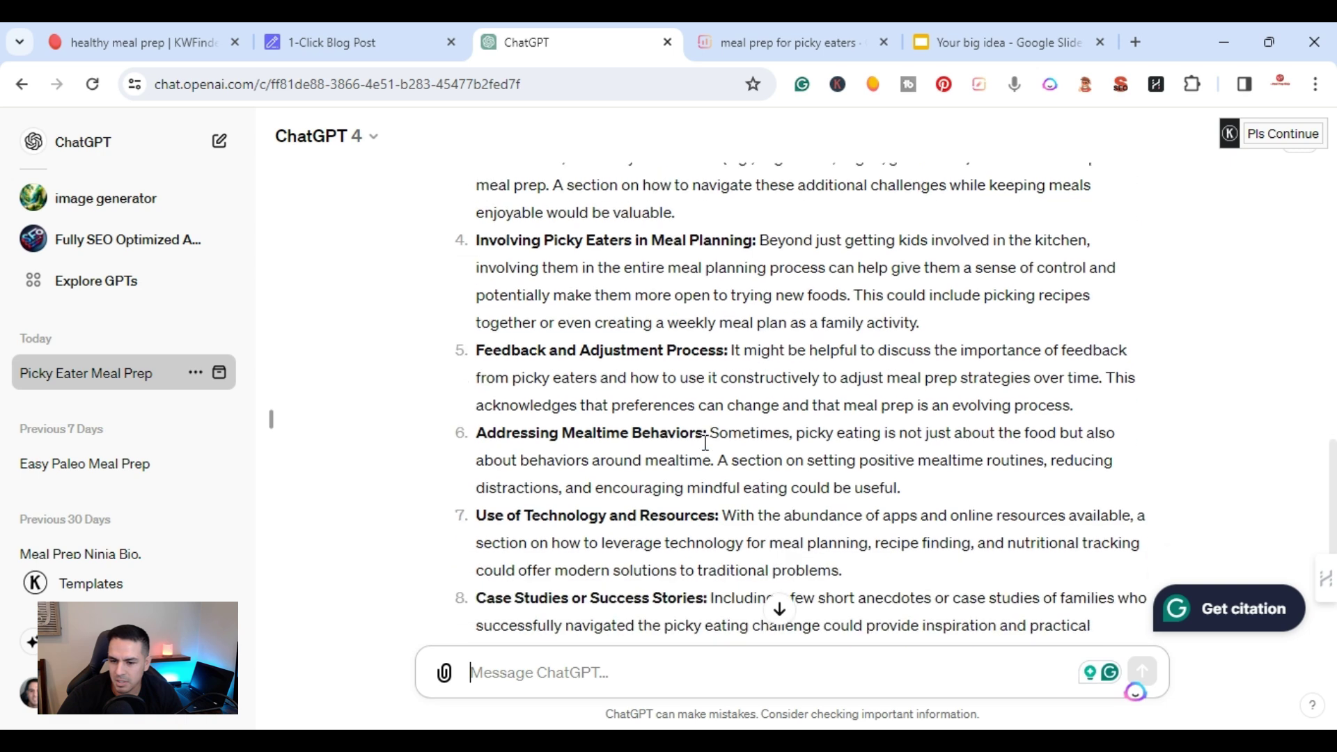
pyautogui.scroll(1, 704, 452)
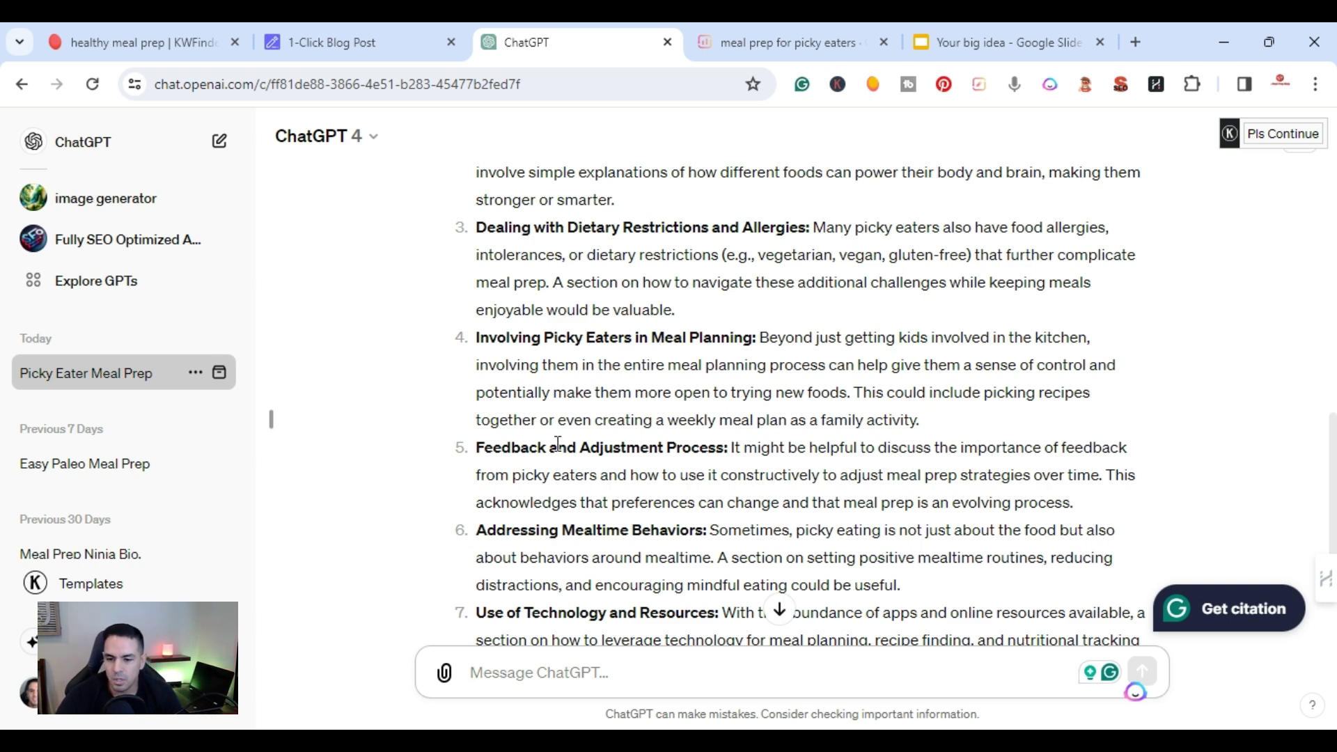
pyautogui.click(333, 41)
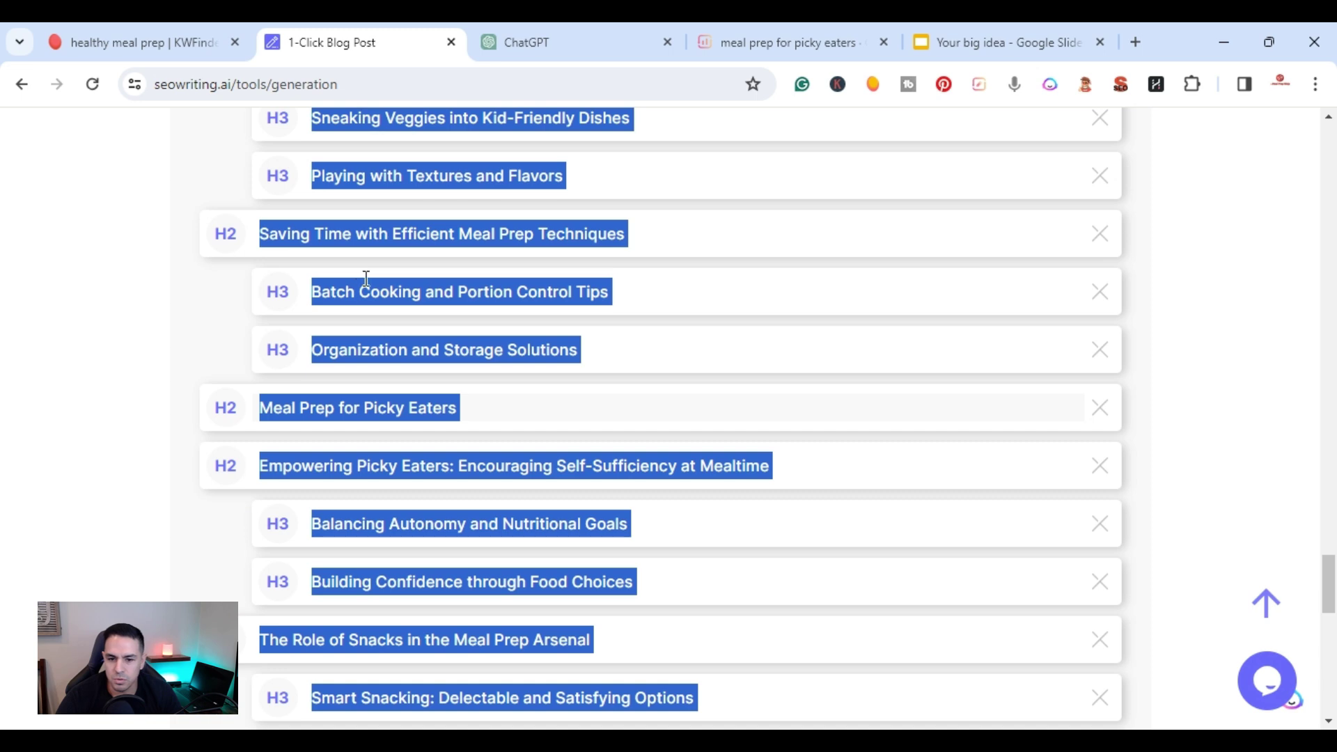
pyautogui.click(80, 484)
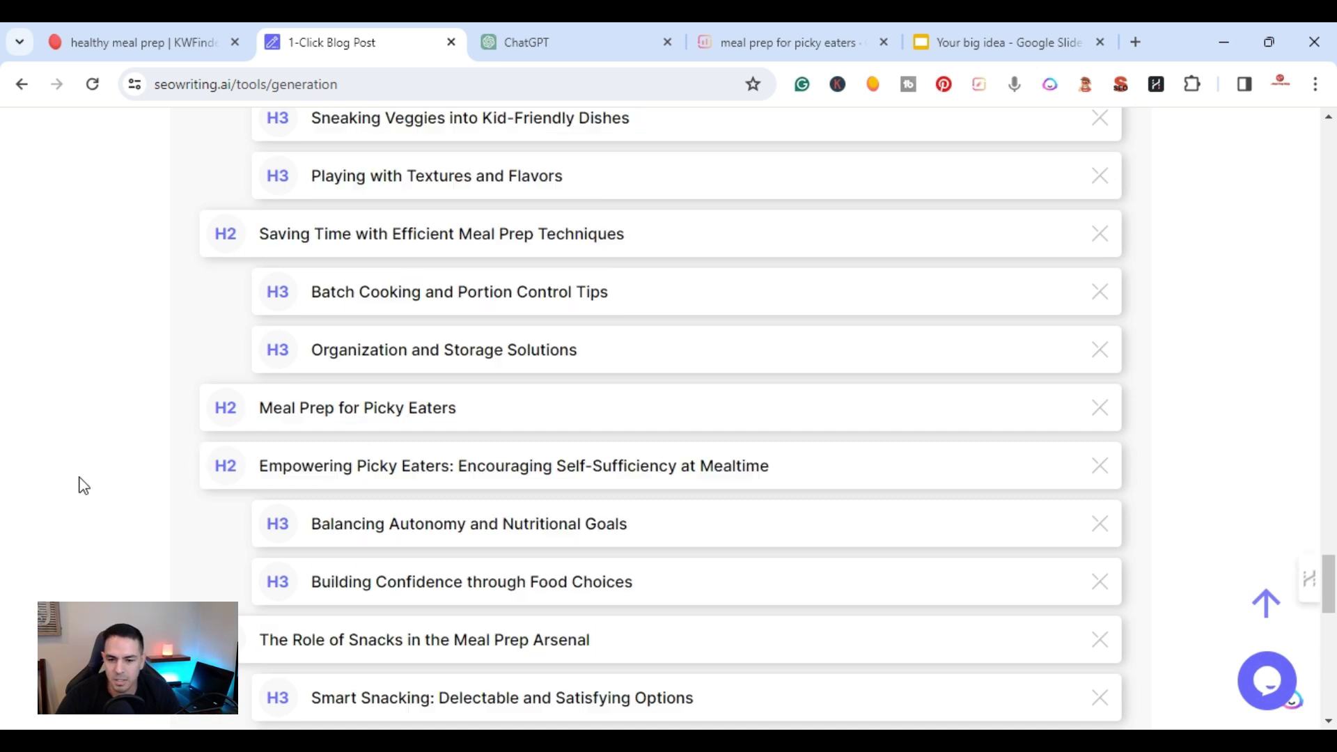
pyautogui.scroll(-5, 466, 448)
pyautogui.scroll(-2, 466, 448)
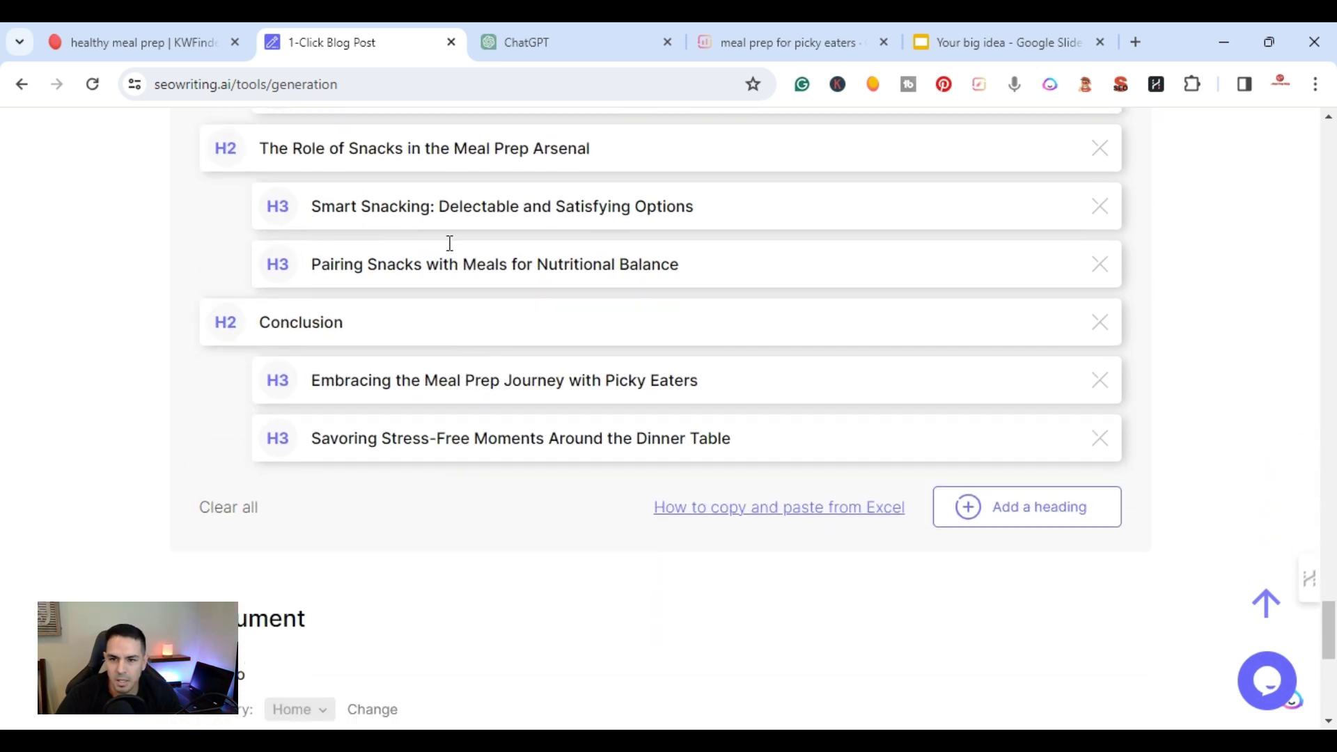
pyautogui.scroll(2, 842, 578)
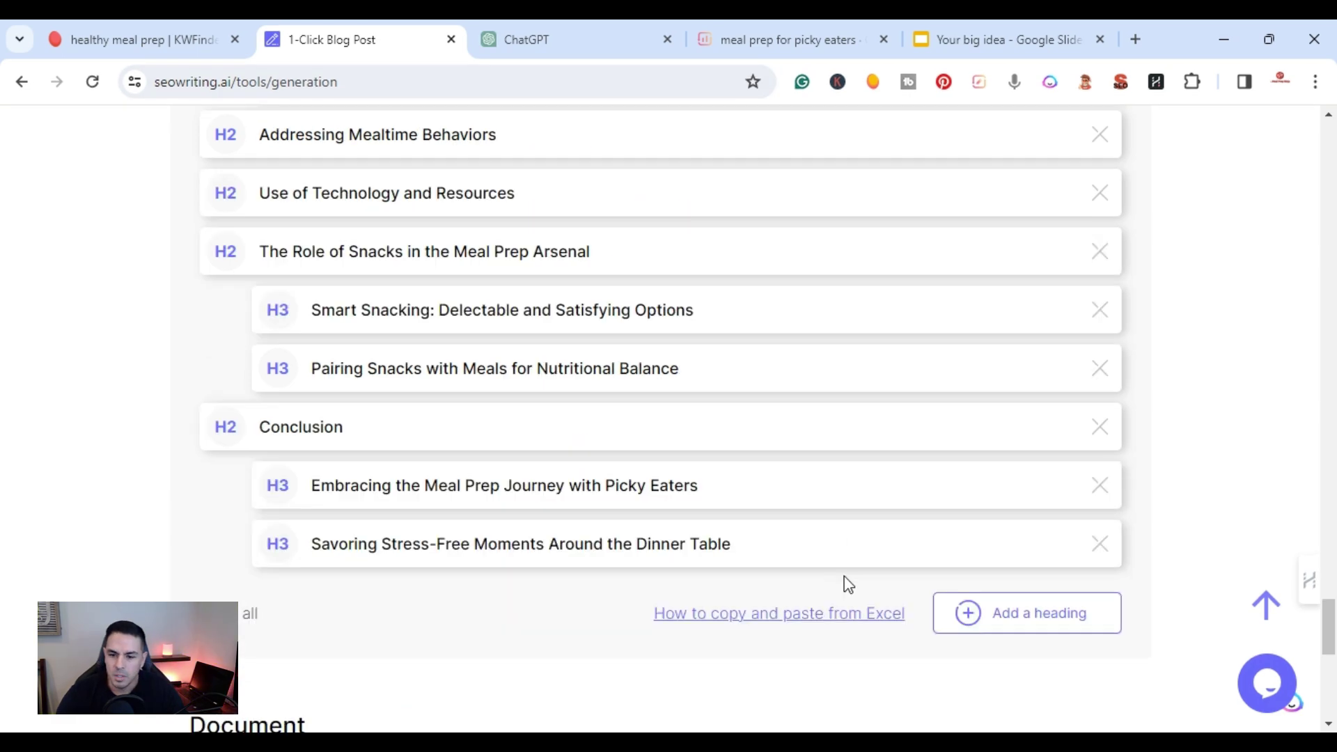
pyautogui.click(602, 32)
pyautogui.scroll(3, 392, 365)
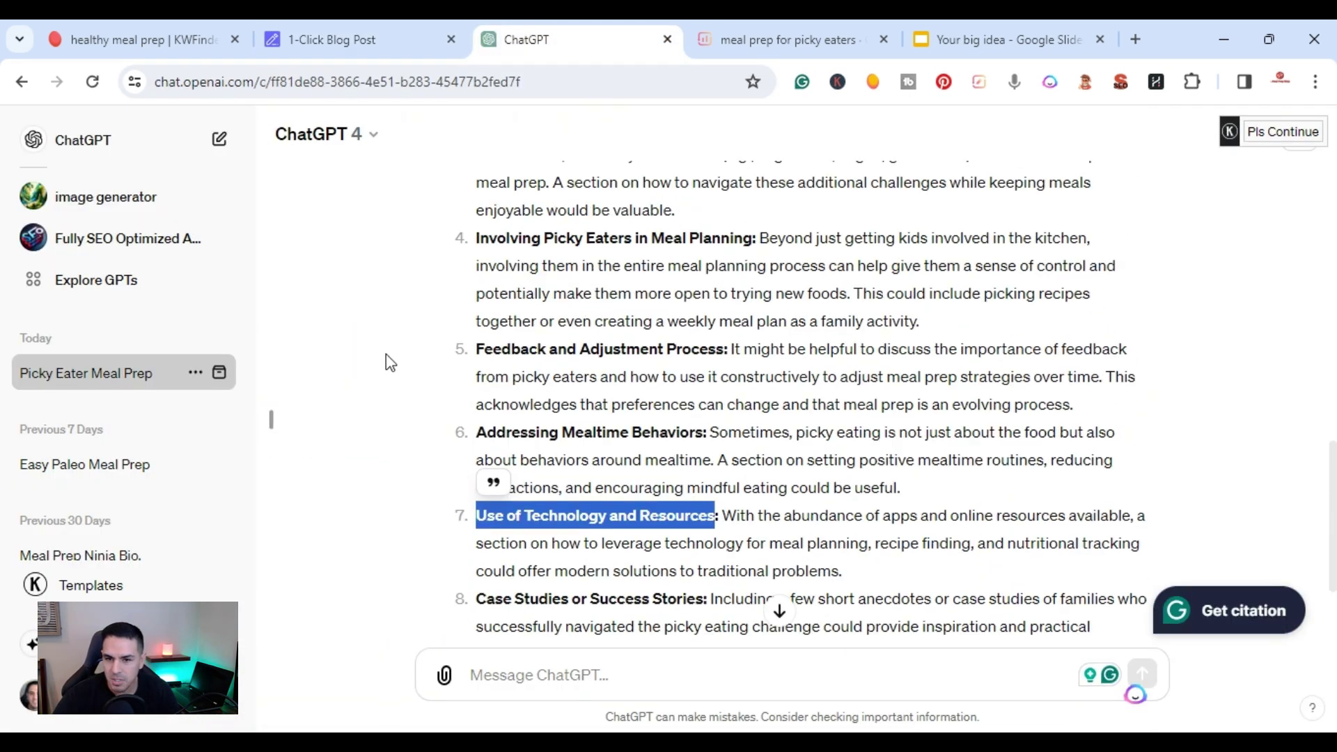
pyautogui.click(315, 38)
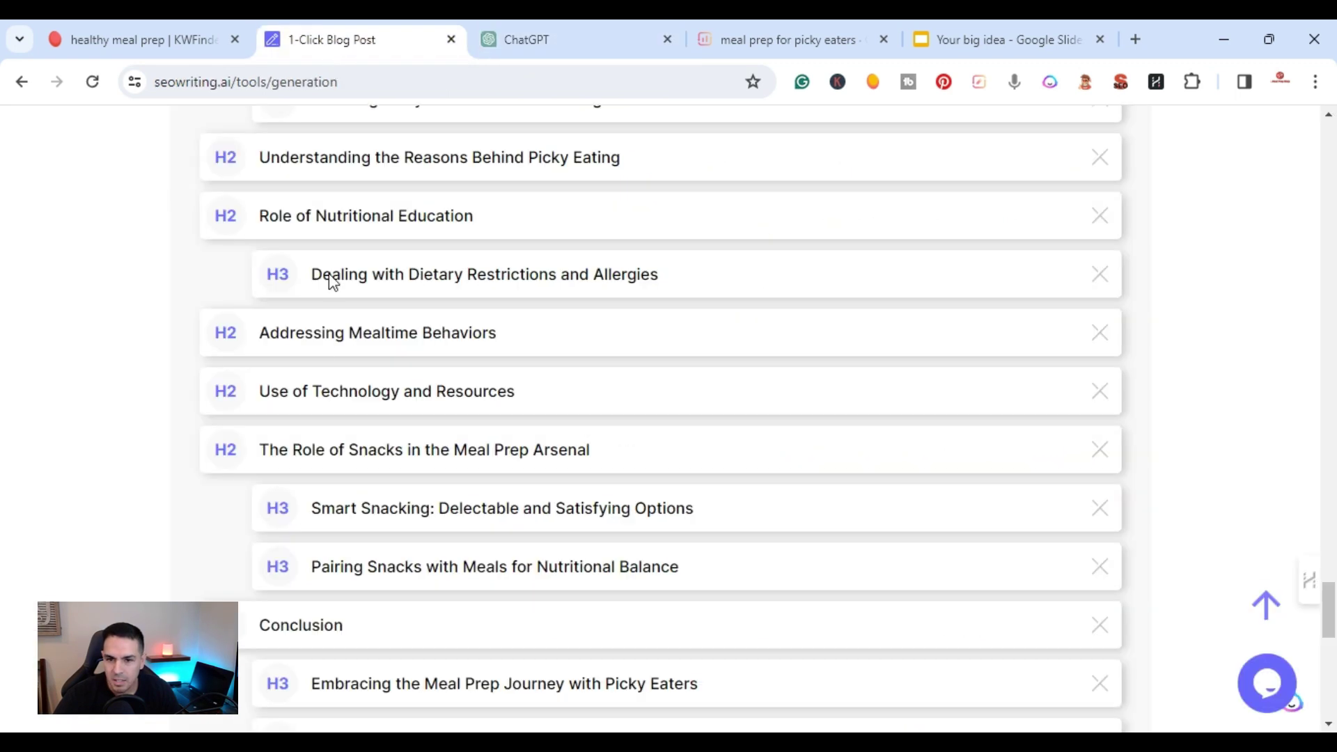
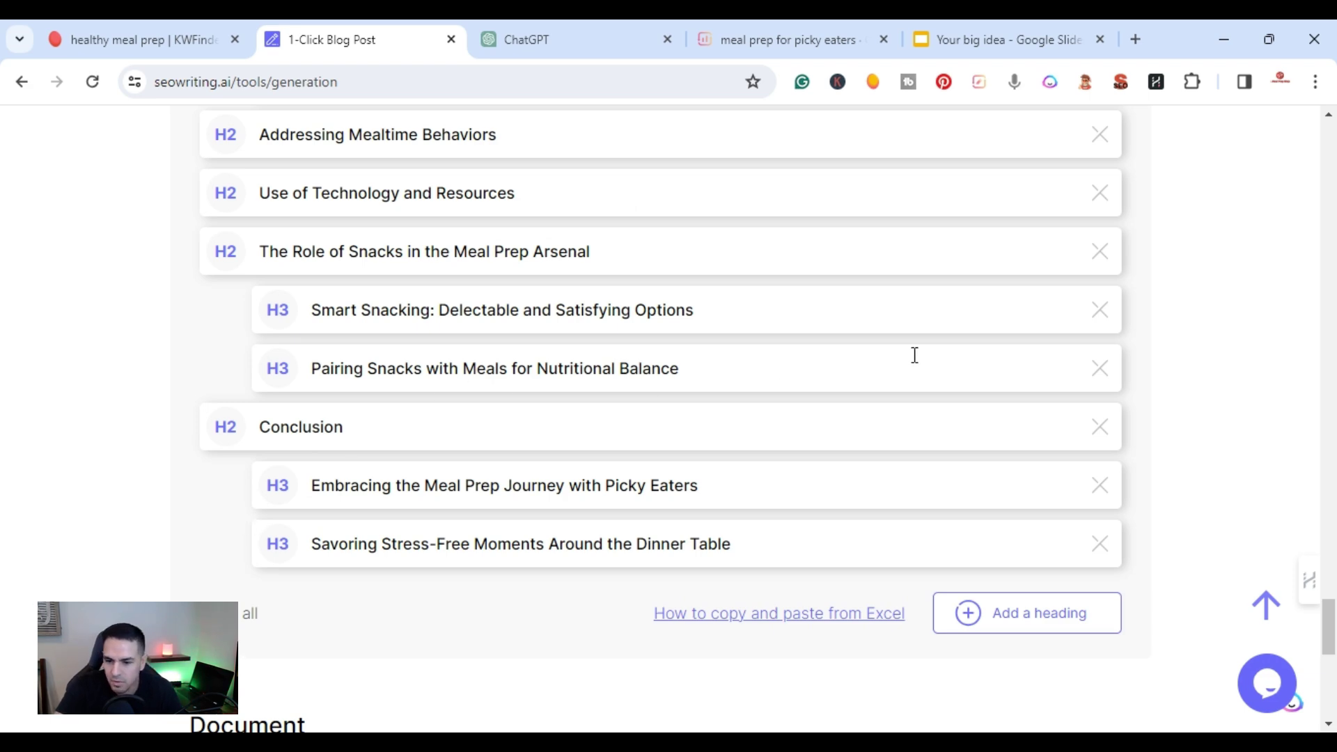
# Review the expanded outline from its H1 to the Conclusion, then the Document, Publish to WordPress and Personal OpenAI API Key settings.
pyautogui.scroll(12, 913, 355)
pyautogui.scroll(10, 663, 479)
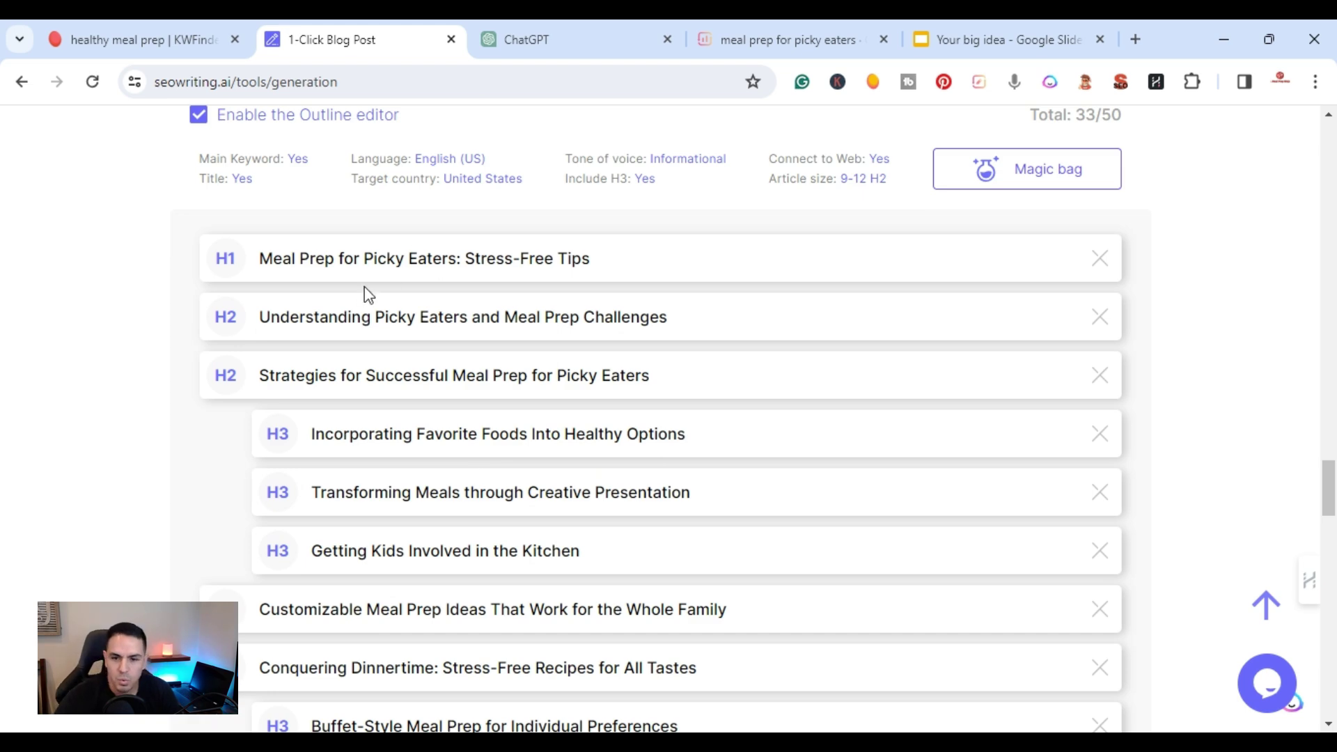
pyautogui.scroll(-3, 737, 355)
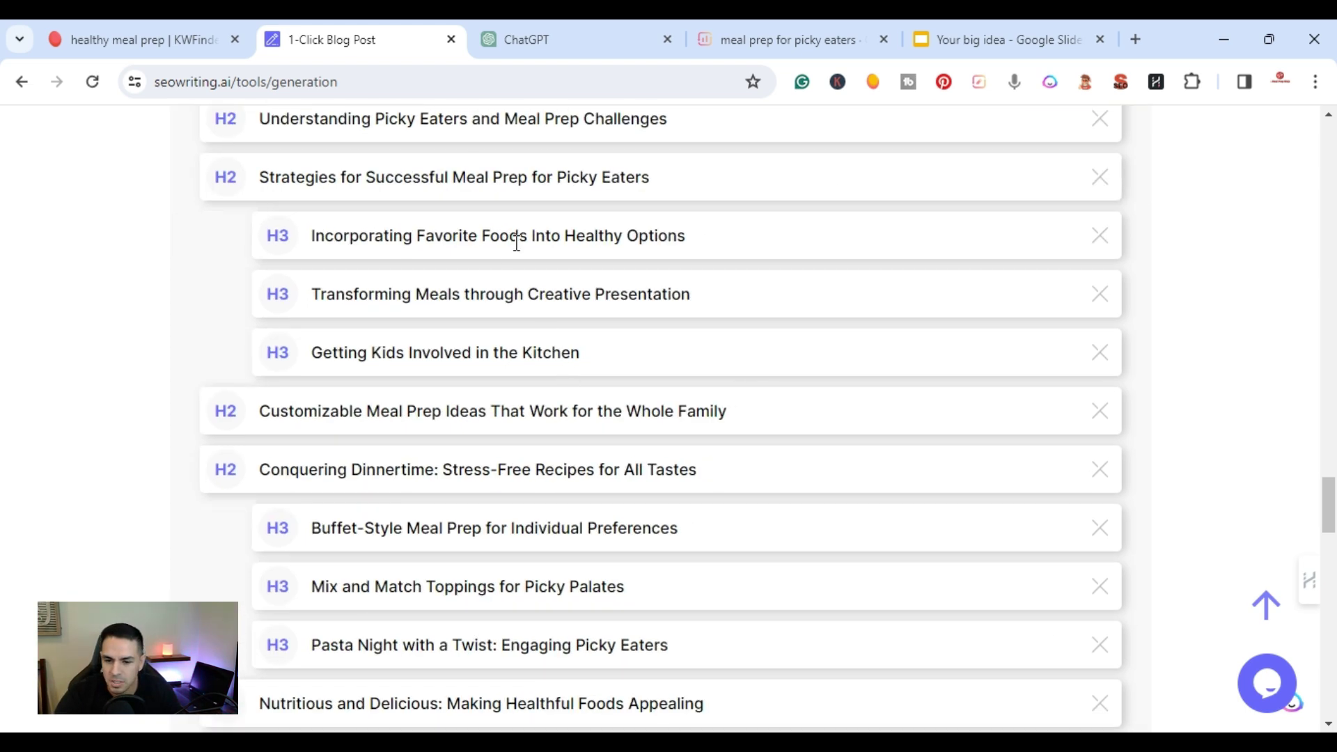
pyautogui.scroll(-20, 612, 292)
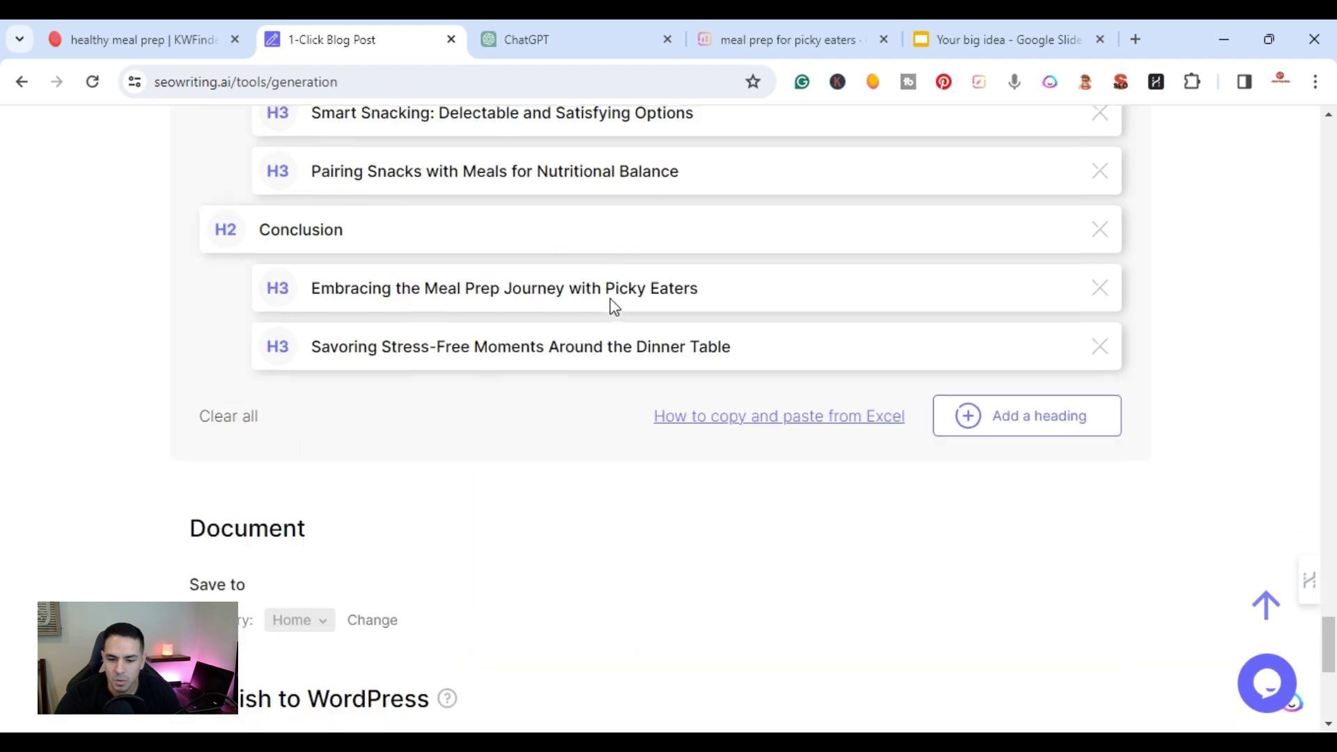
pyautogui.scroll(-2, 614, 307)
pyautogui.scroll(-2, 613, 334)
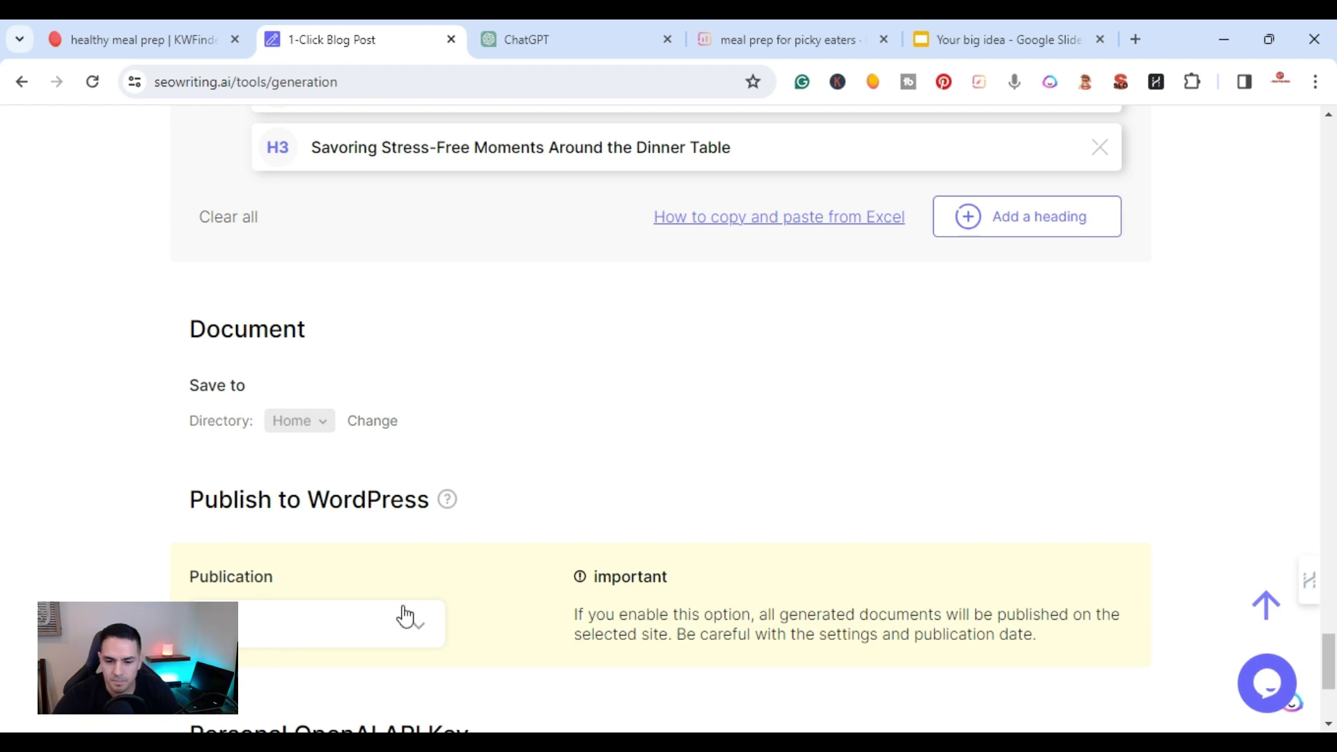
pyautogui.scroll(-3, 324, 627)
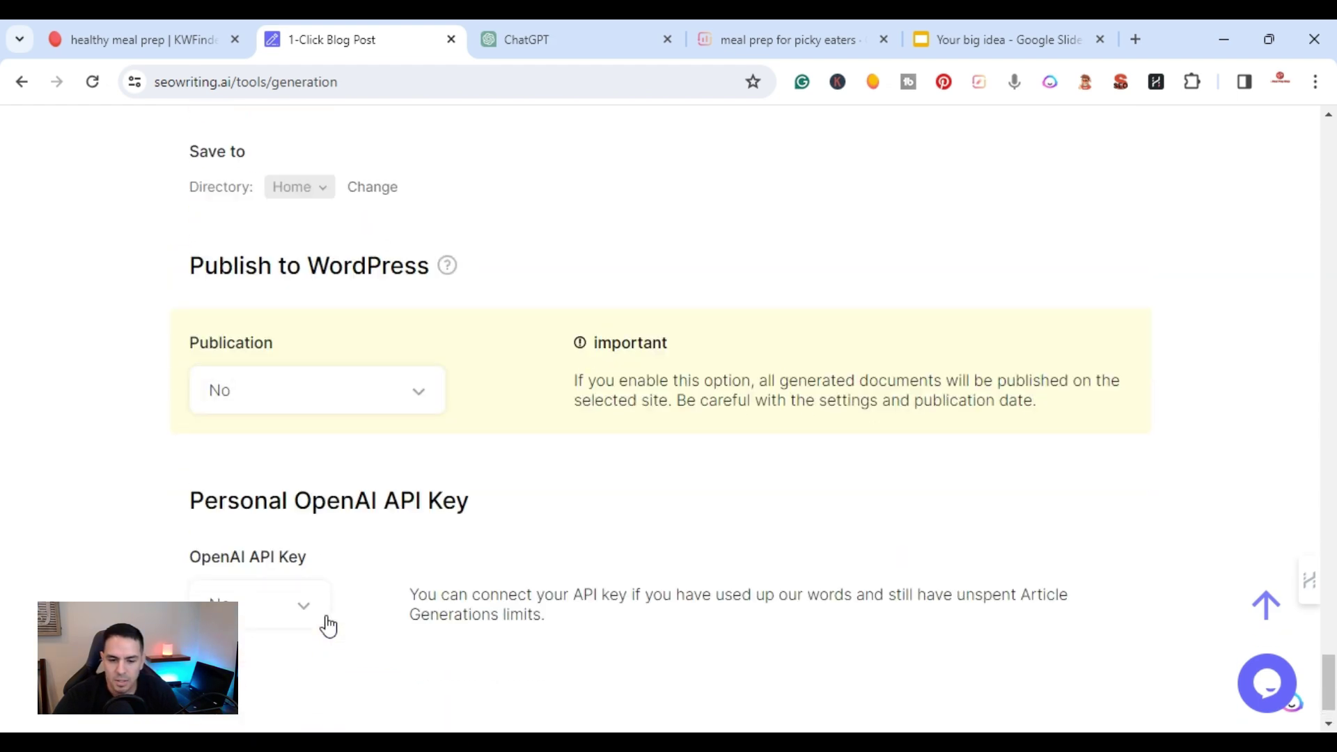
pyautogui.scroll(1, 327, 626)
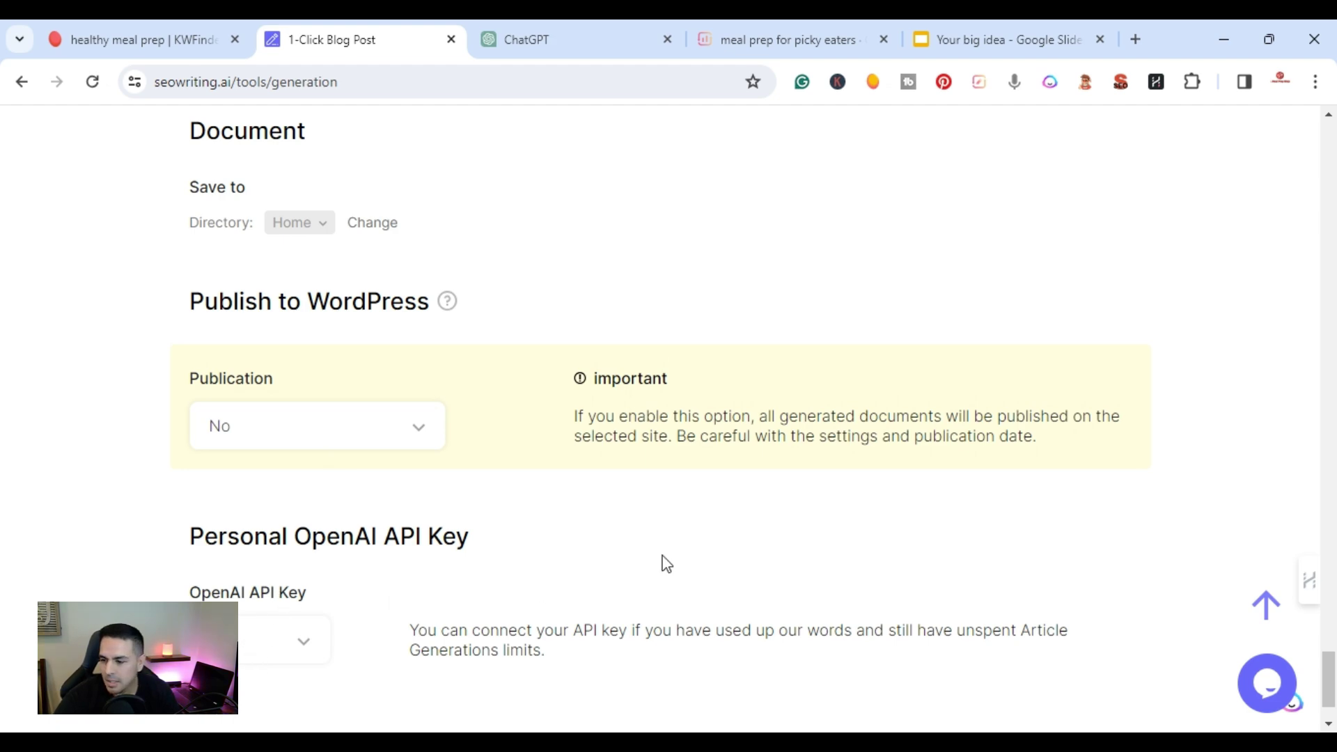
pyautogui.scroll(15, 667, 563)
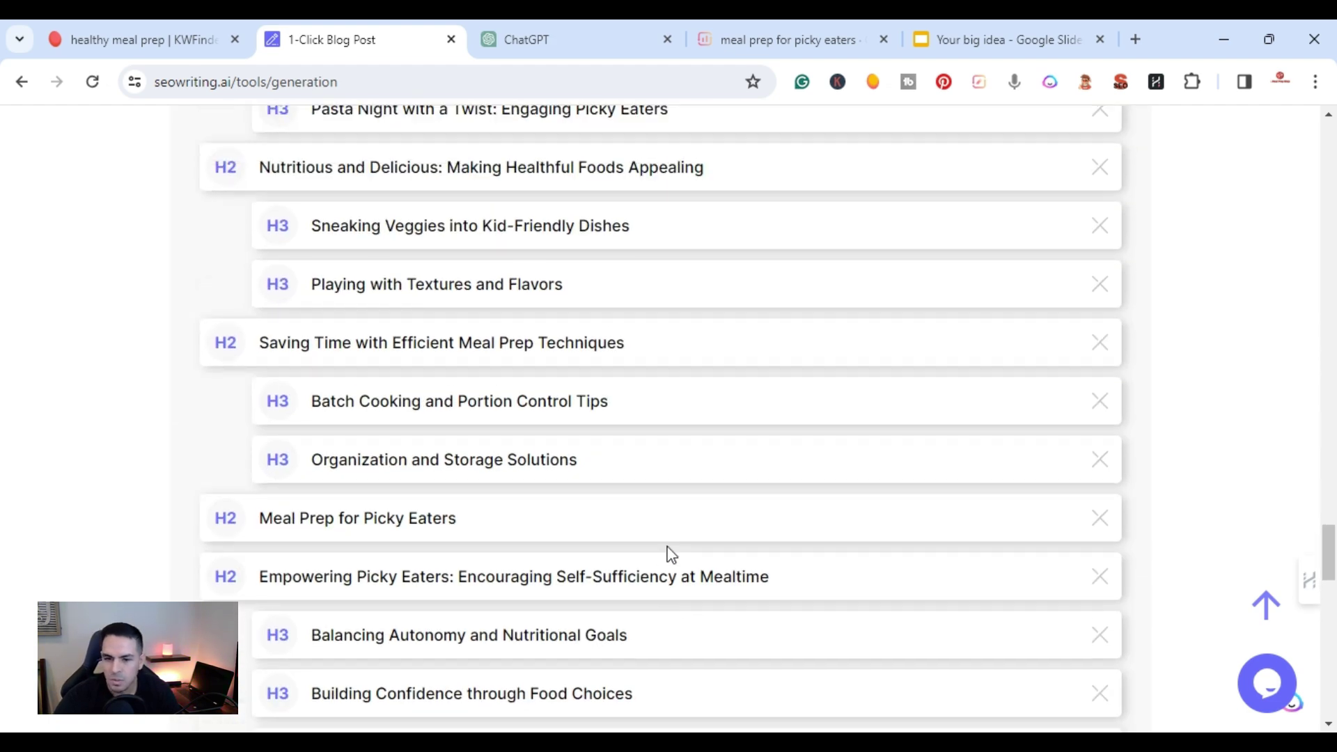
pyautogui.scroll(10, 669, 555)
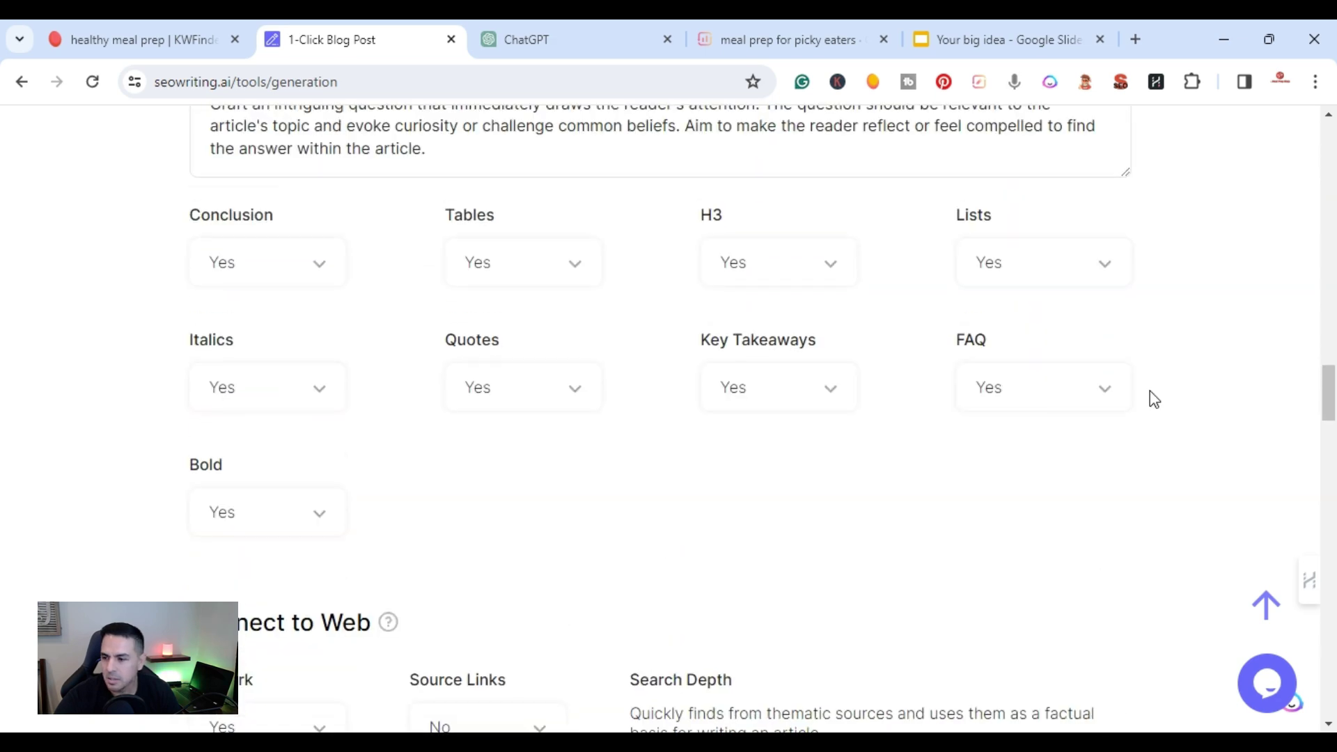
pyautogui.moveTo(1331, 409); pyautogui.dragTo(1302, 139)
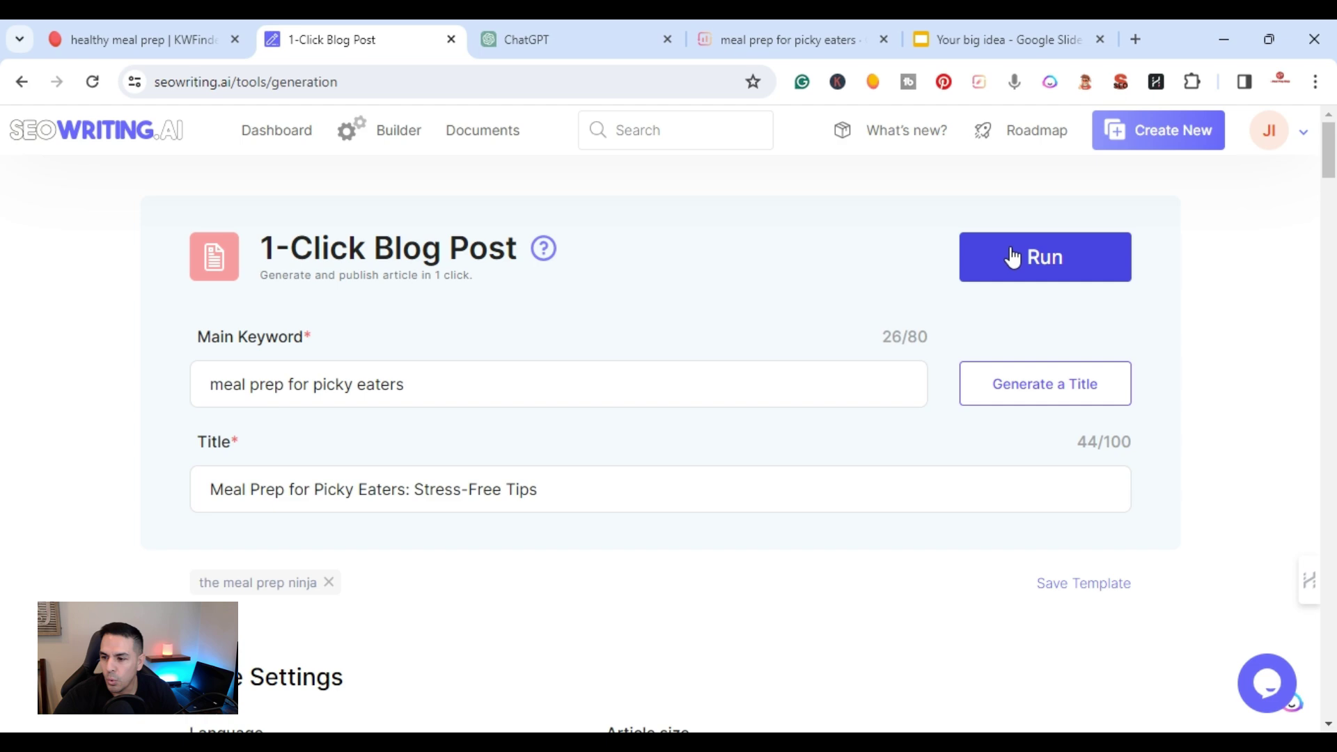
# Check the Medium article size in Core Settings against the recommended word count in Surfer's Content Editor for "meal prep for picky eaters".
pyautogui.scroll(-7, 613, 483)
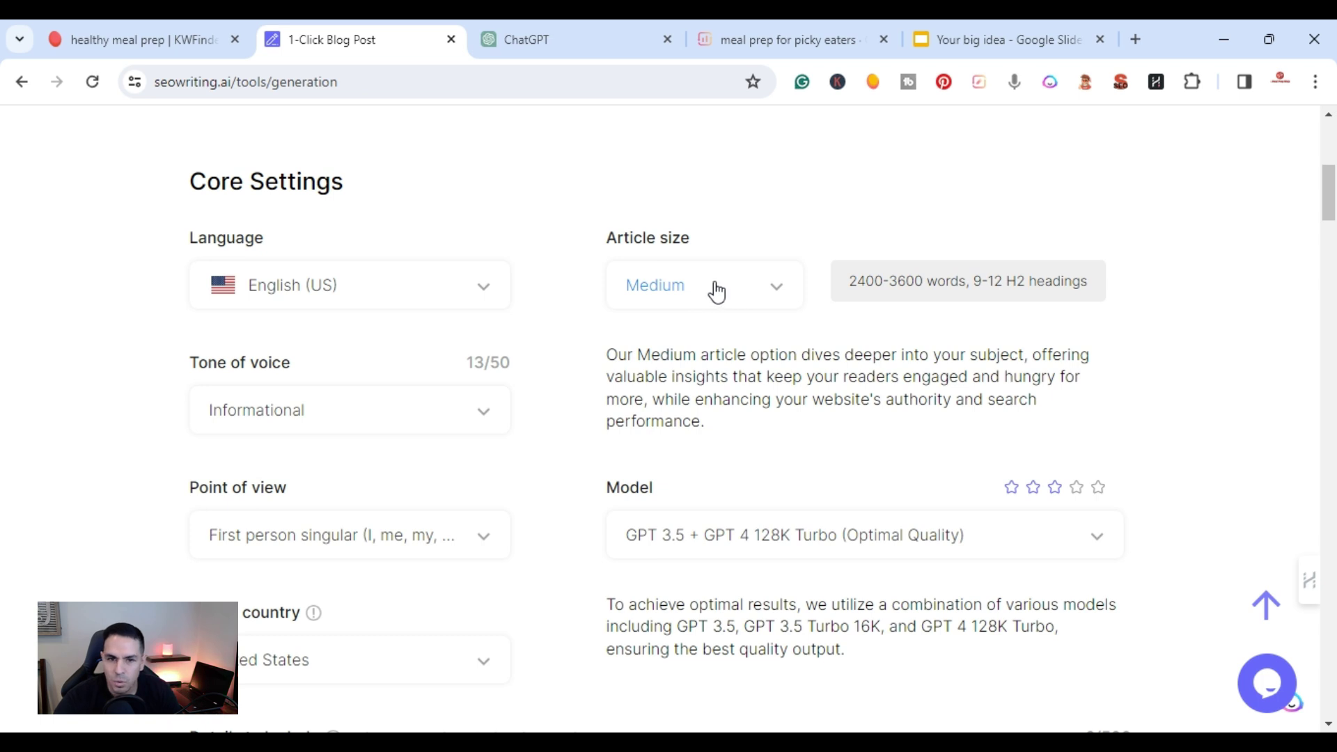
pyautogui.click(738, 39)
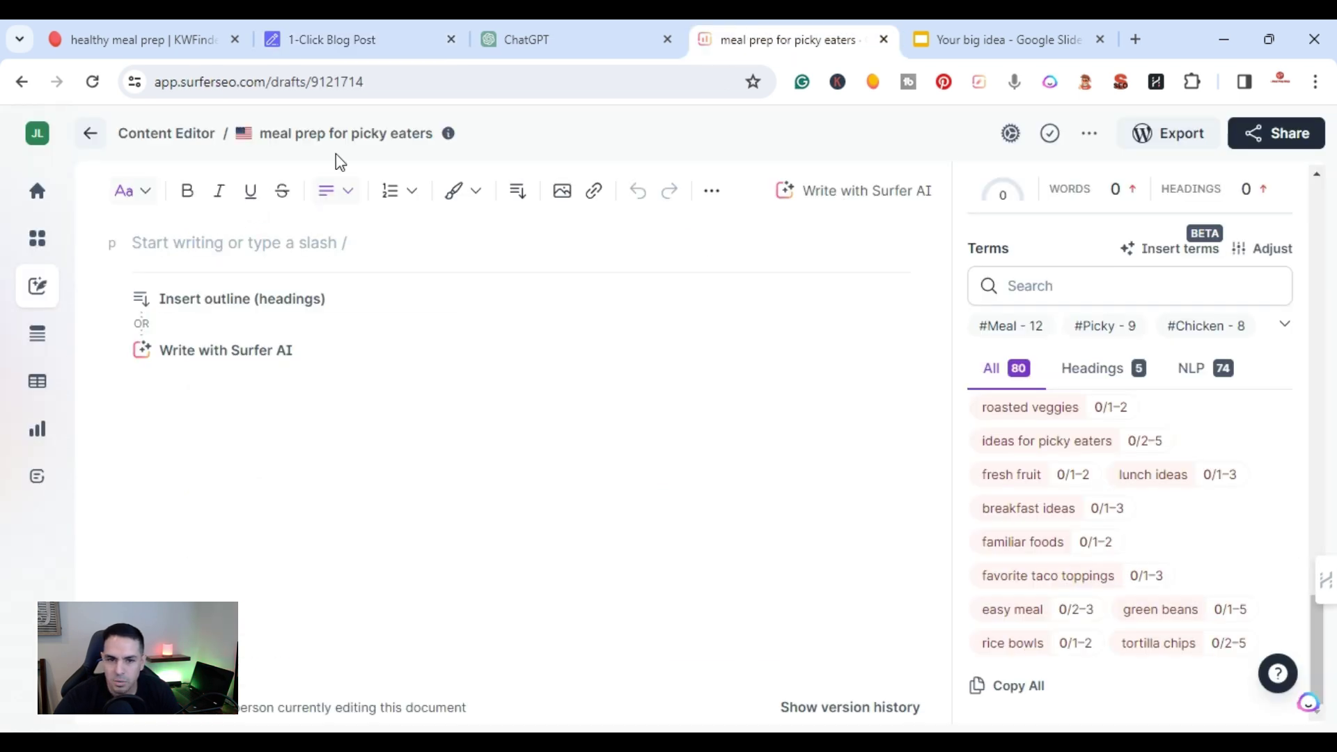
pyautogui.scroll(-10, 1164, 438)
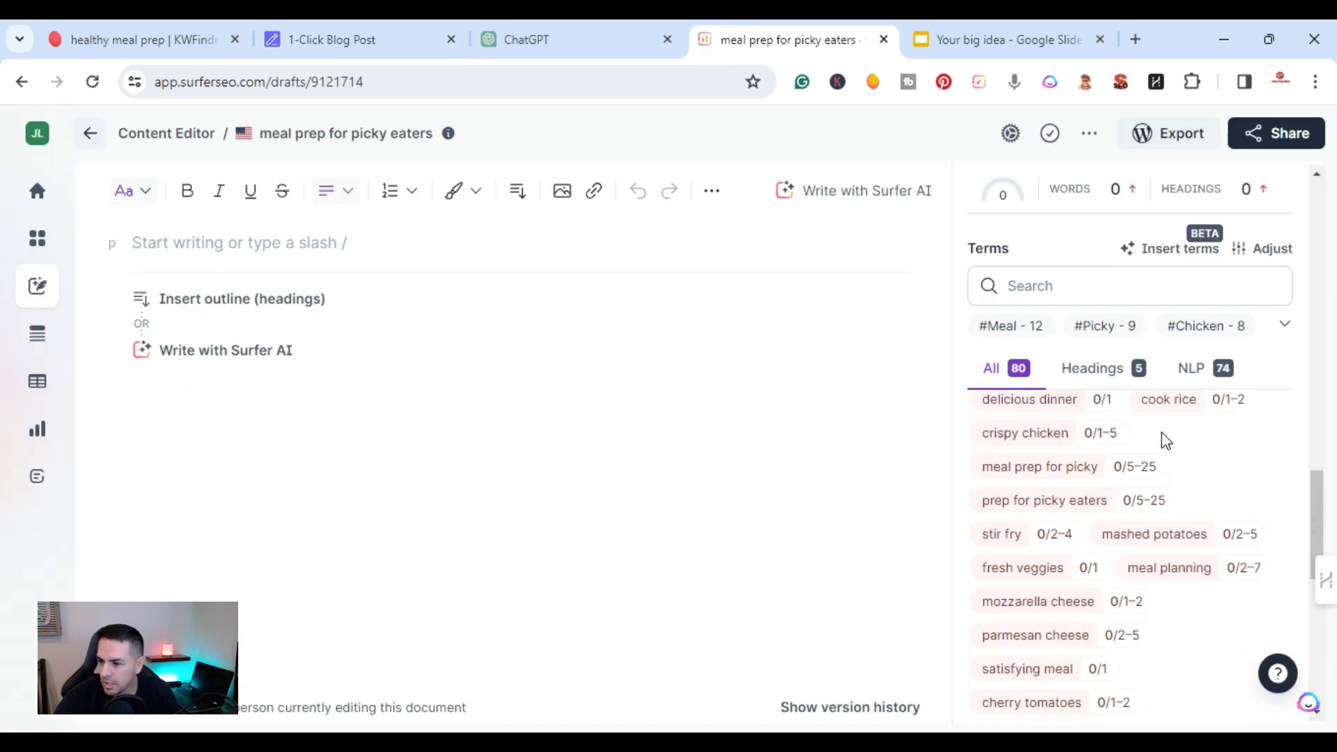
pyautogui.scroll(5, 1166, 438)
pyautogui.scroll(1, 1166, 439)
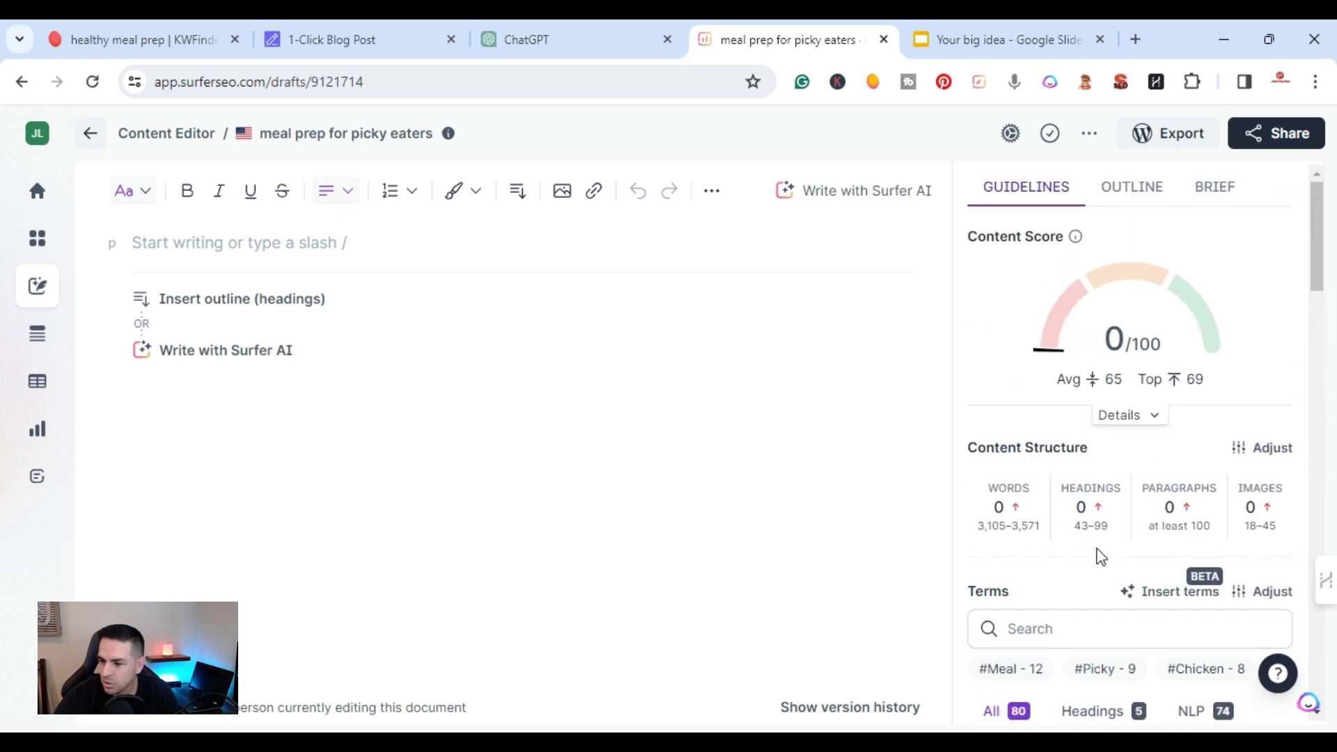
pyautogui.moveTo(971, 535)
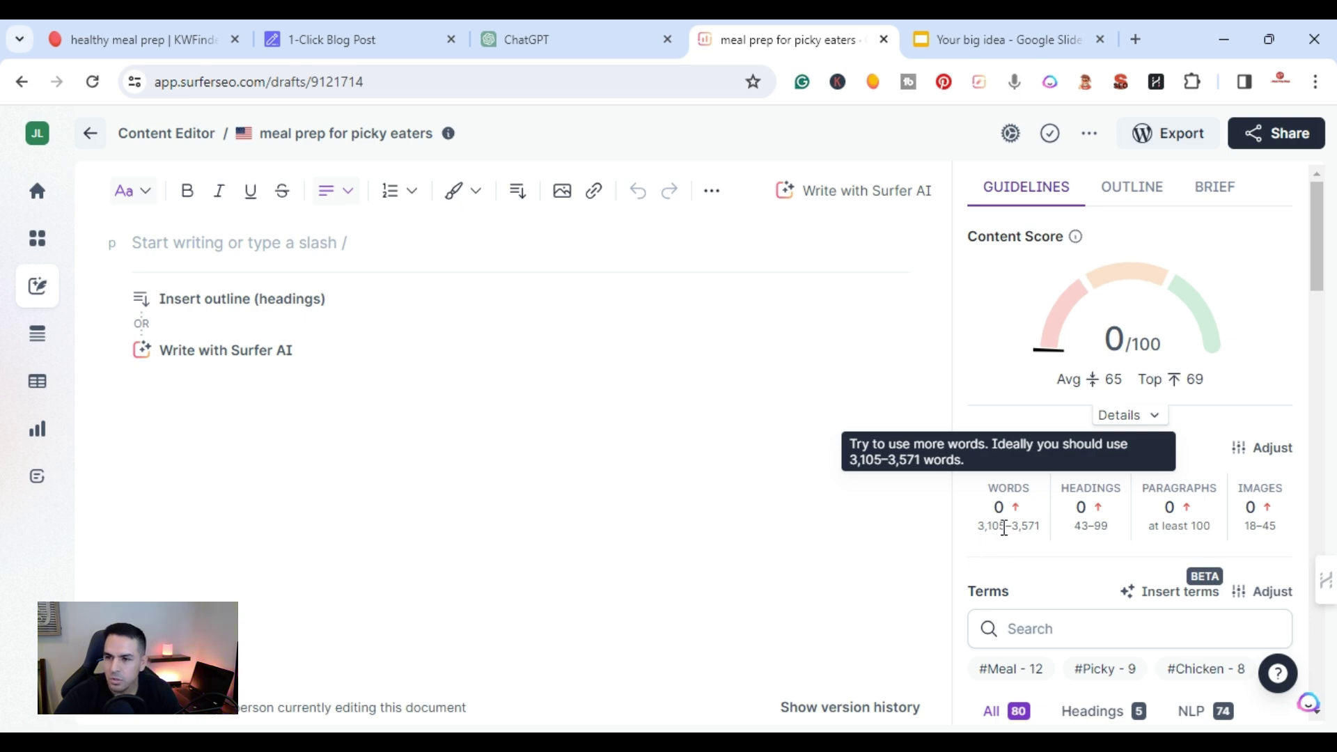
# Return to SEOWriting.AI and run the 1-Click Blog Post generation for "Meal Prep for Picky Eaters: Stress-Free Tips".
pyautogui.click(396, 36)
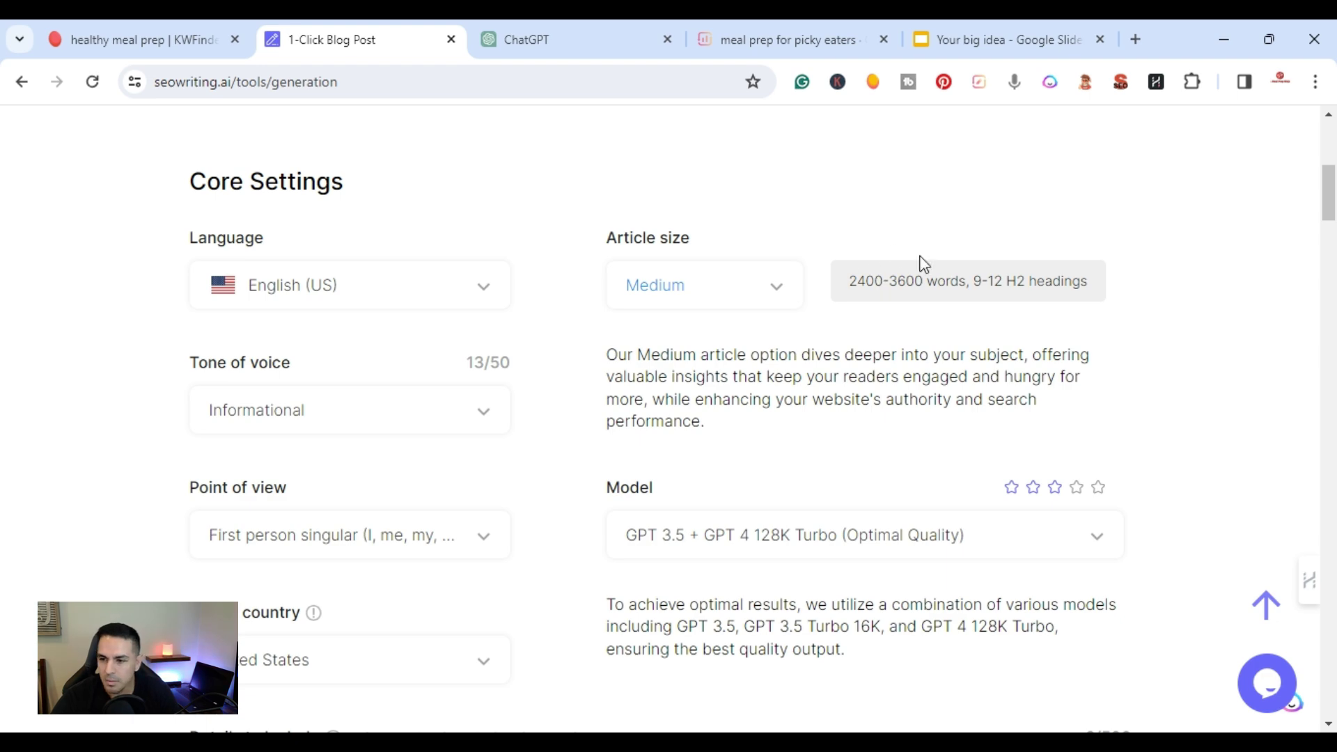
pyautogui.scroll(1, 933, 338)
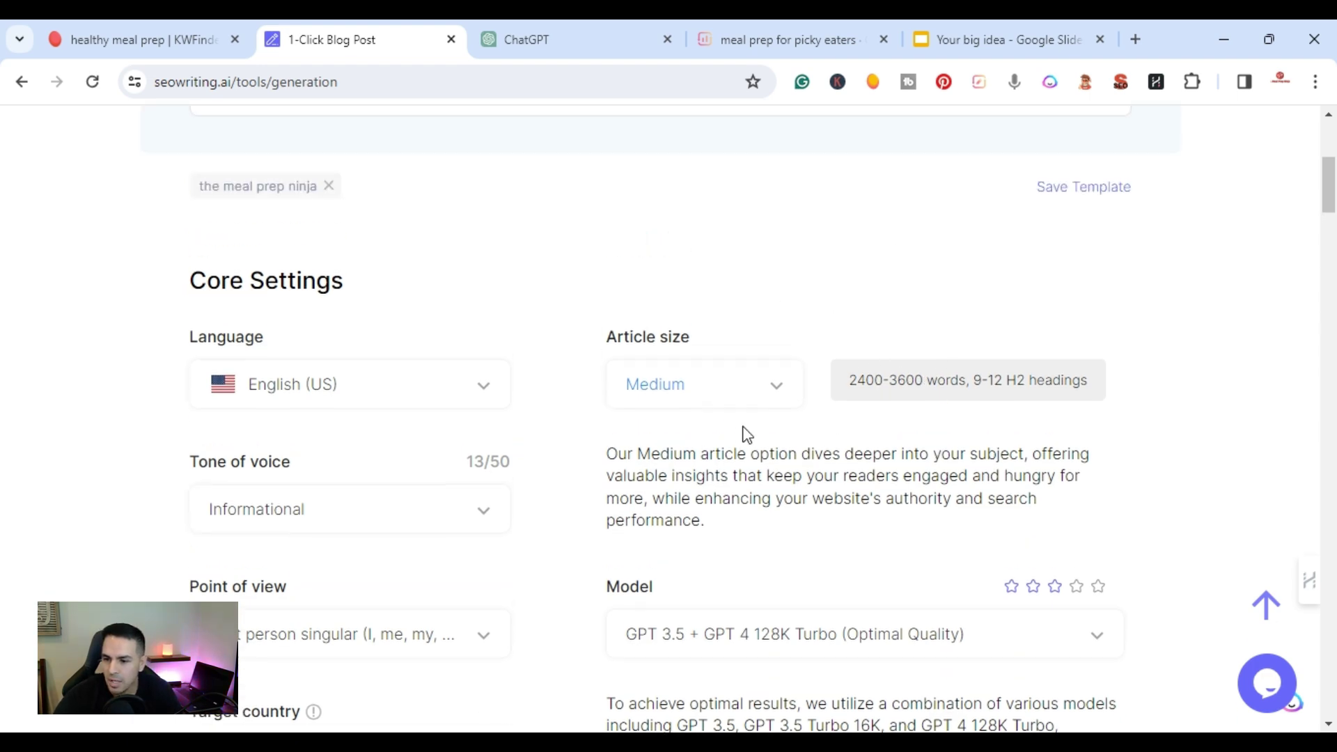
pyautogui.scroll(5, 922, 379)
pyautogui.click(1040, 259)
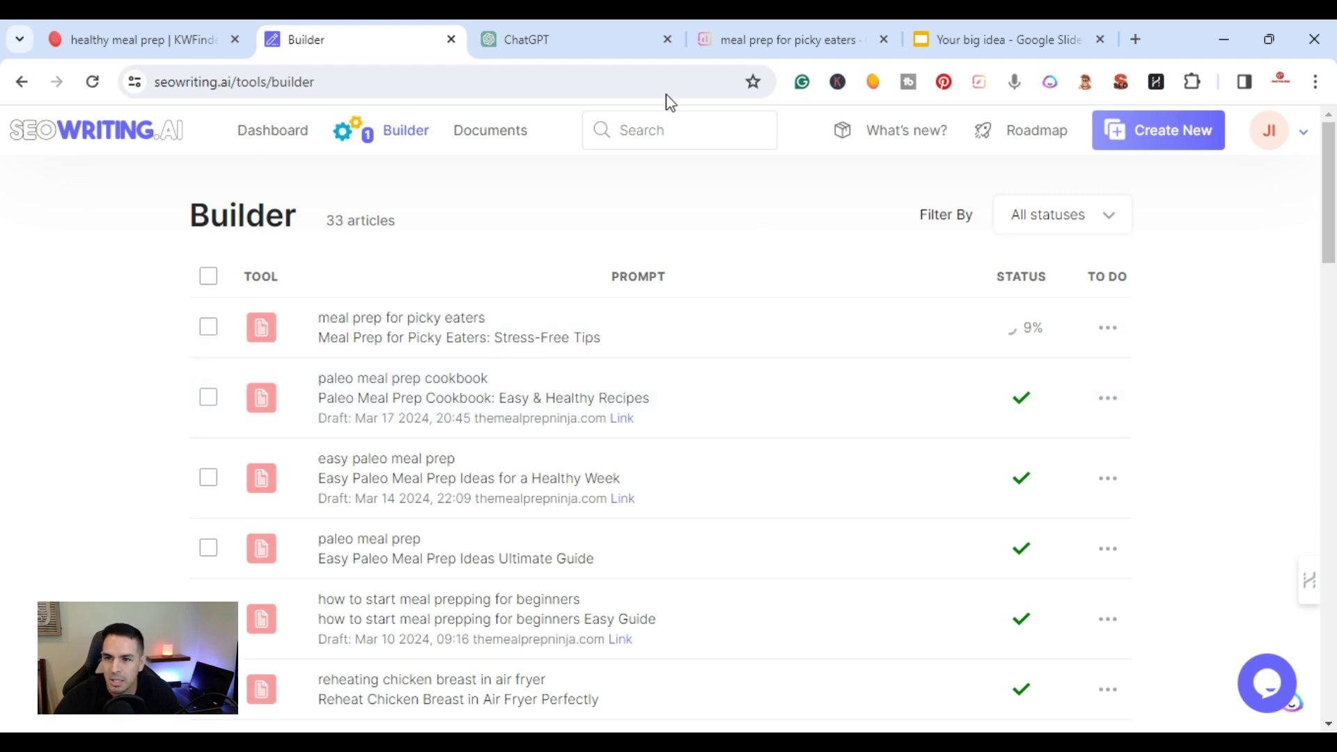
# Switch to ChatGPT, start a new GPT-4 chat and ask it to provide LSI keywords related to meal prep for picky eaters.
pyautogui.click(590, 29)
pyautogui.click(333, 136)
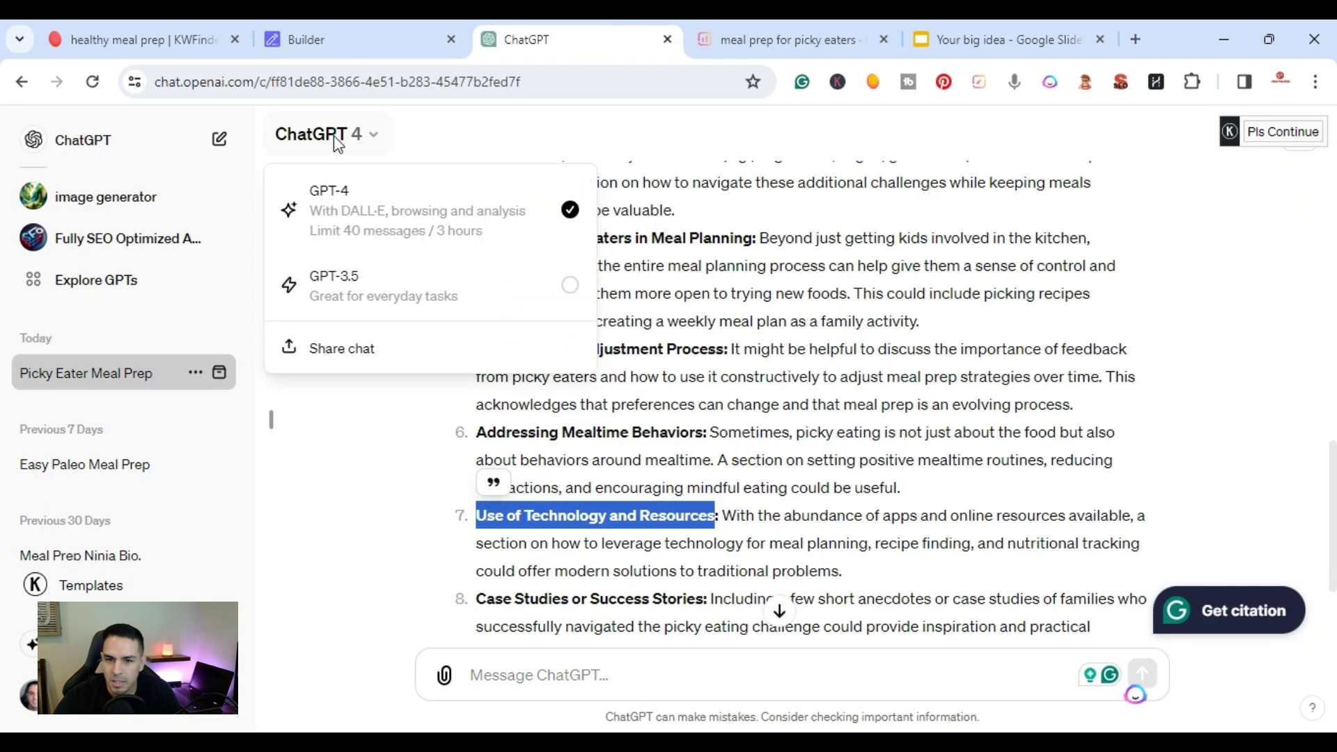
pyautogui.click(339, 198)
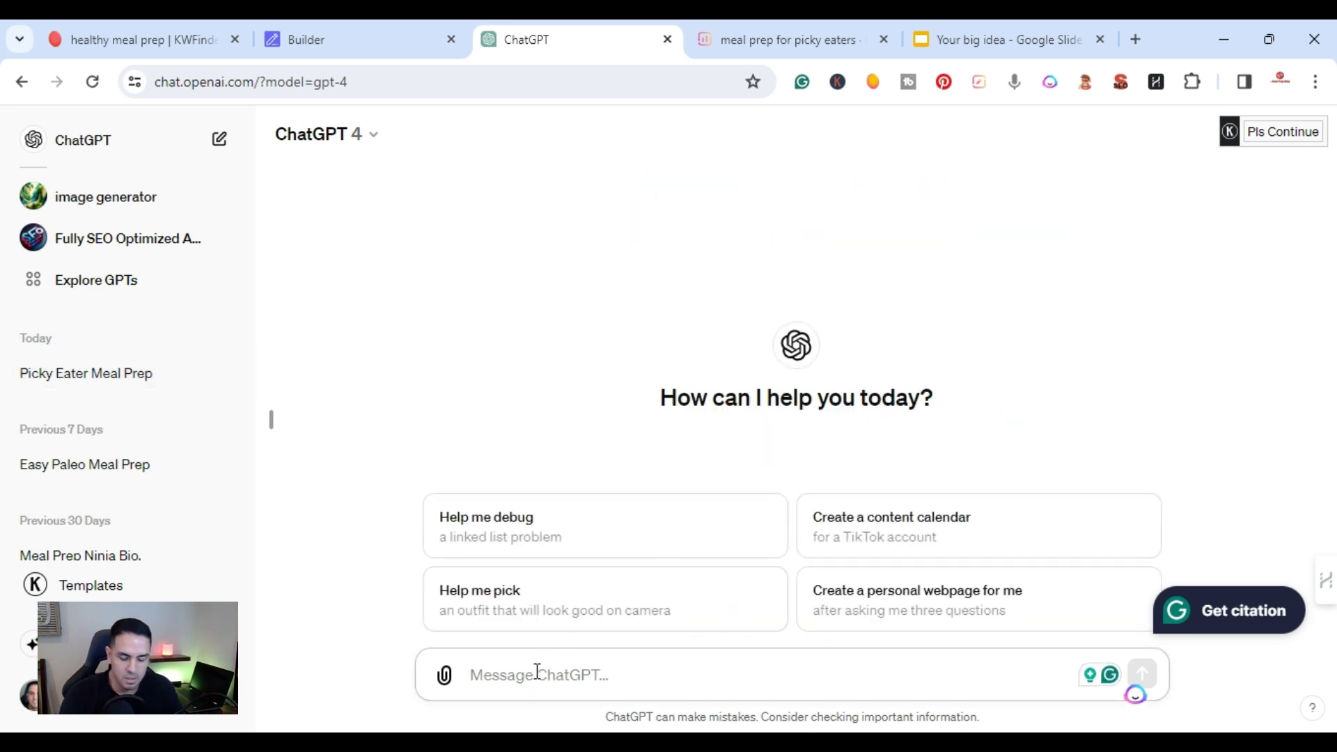
pyautogui.write('please provide LSI keywords related to meal prep for picky eaters')
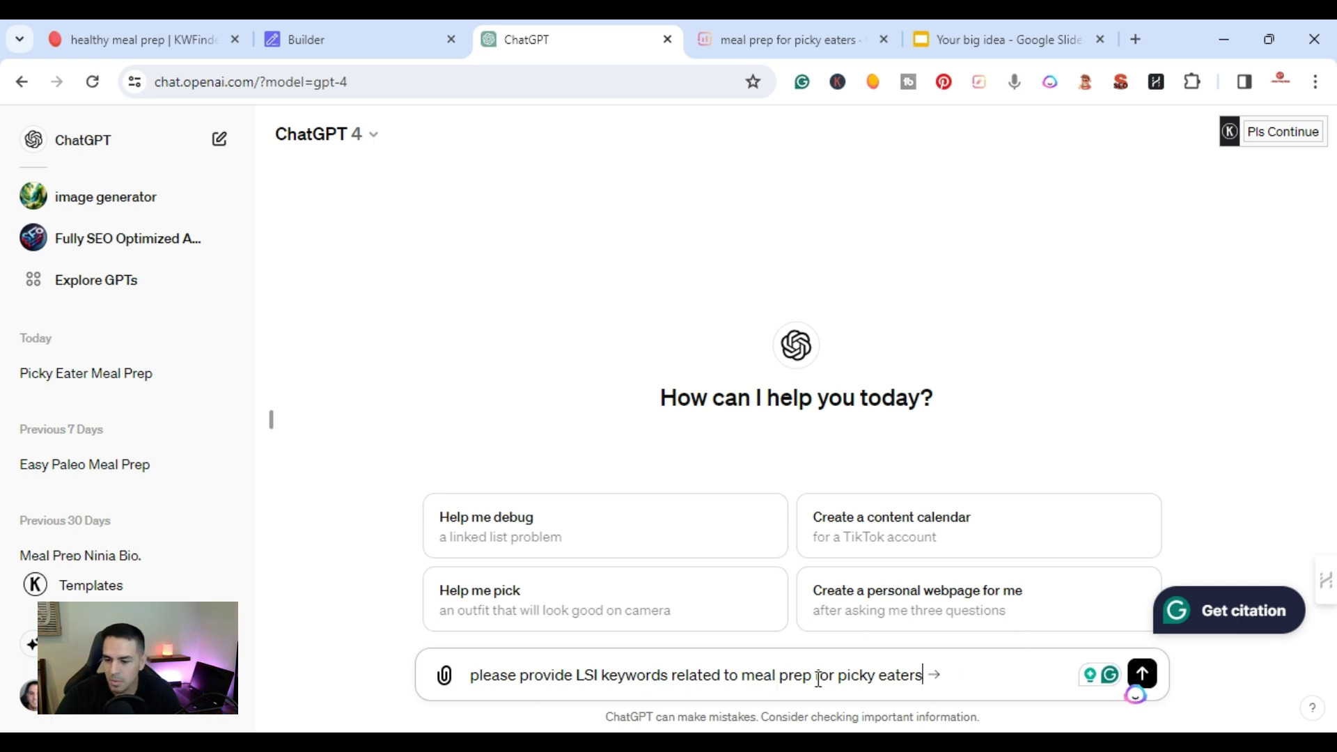
pyautogui.click(1146, 676)
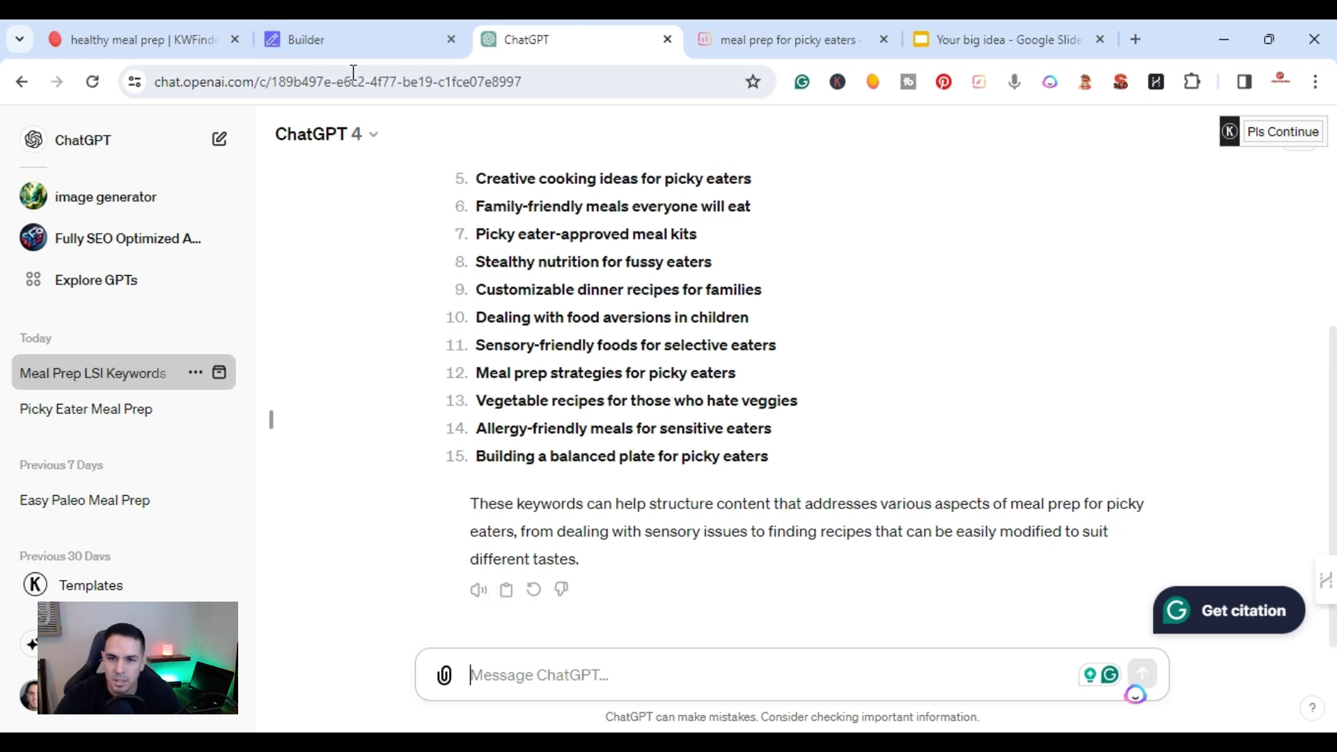
# Switch to SEOWriting.AI, open the generated article "Meal Prep for Picky Eaters: Stress-Free Tips" and read its introduction.
pyautogui.click(327, 36)
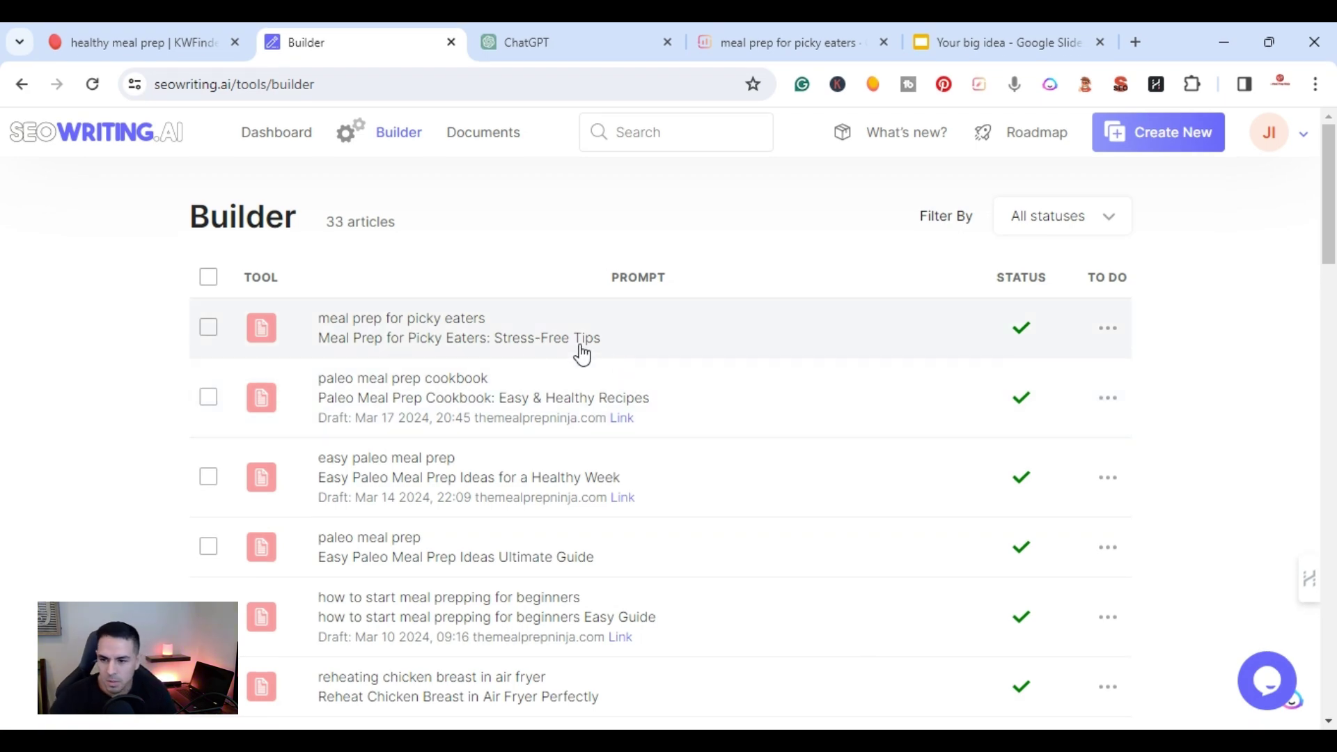
pyautogui.click(485, 333)
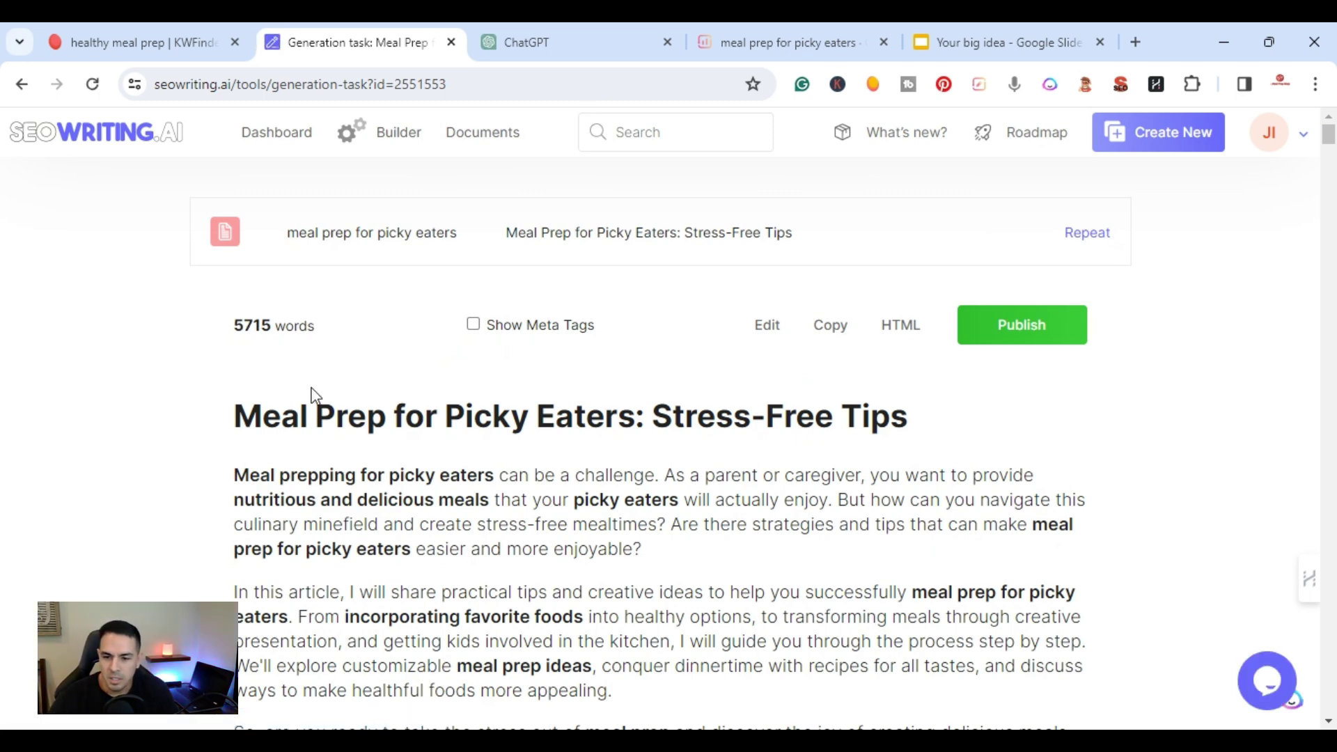
pyautogui.scroll(-2, 312, 394)
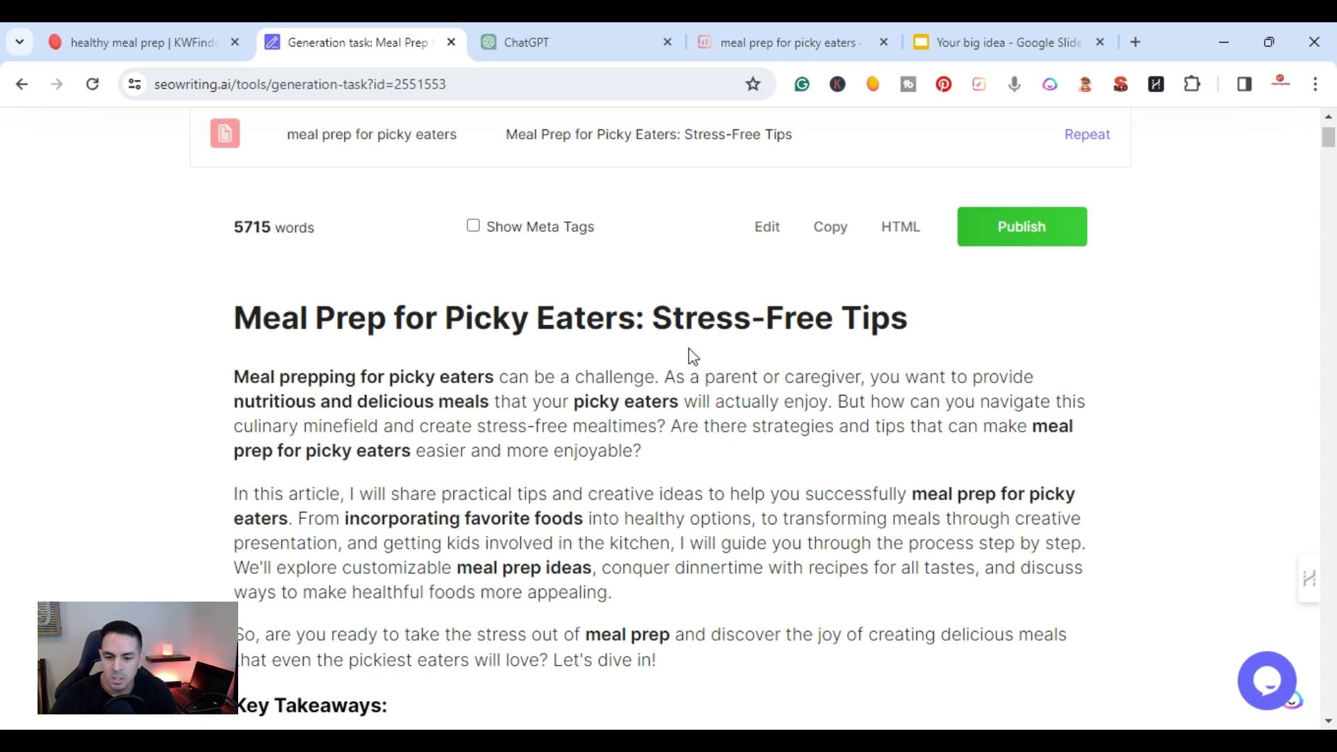
# Review the article from the Key Takeaways through the picky-eating challenges and meal prep strategies sections, including the first image and embedded video.
pyautogui.scroll(-6, 689, 355)
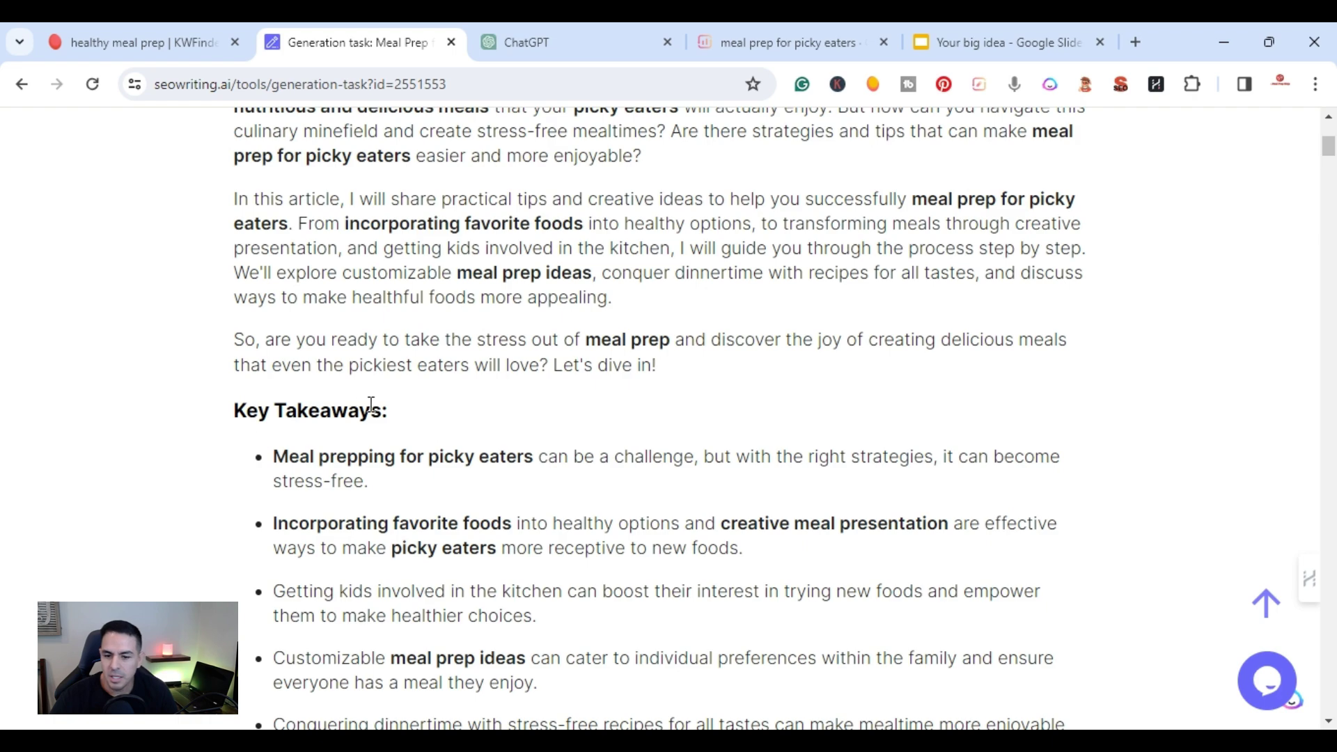
pyautogui.scroll(-10, 371, 405)
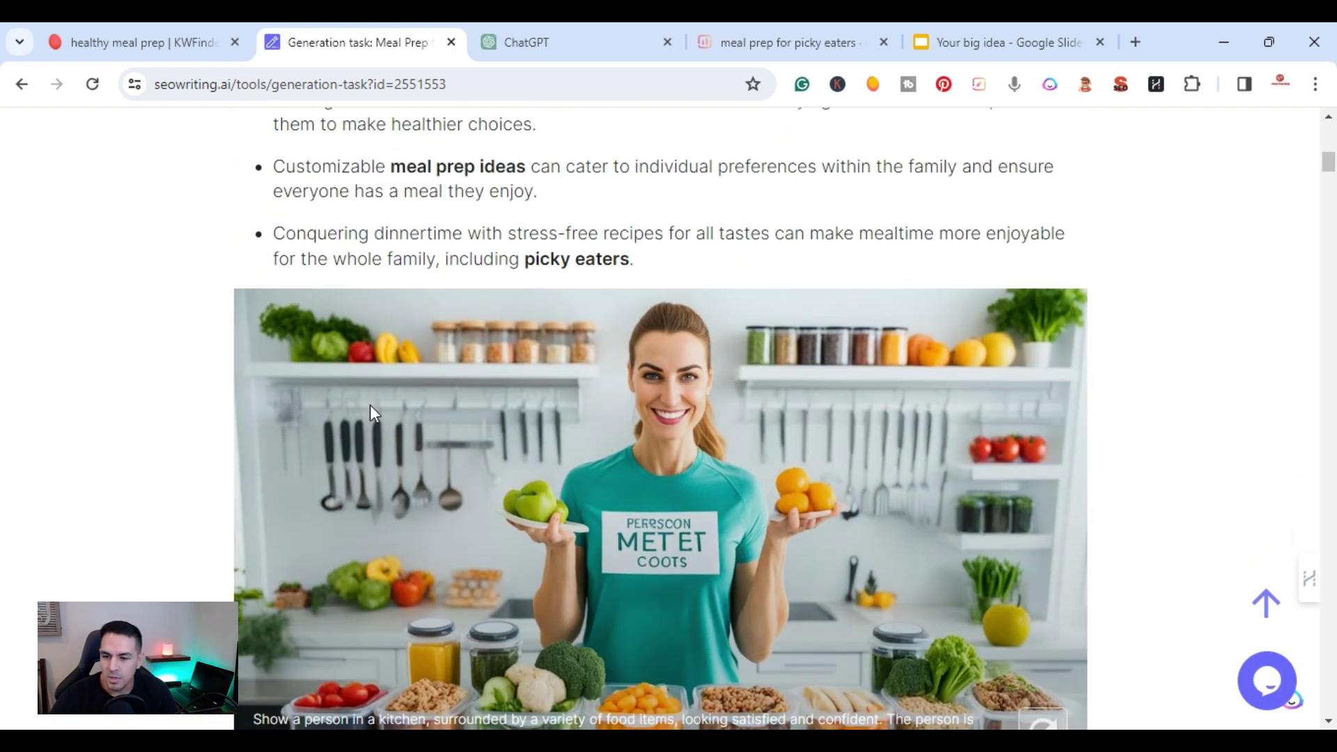
pyautogui.scroll(-7, 500, 401)
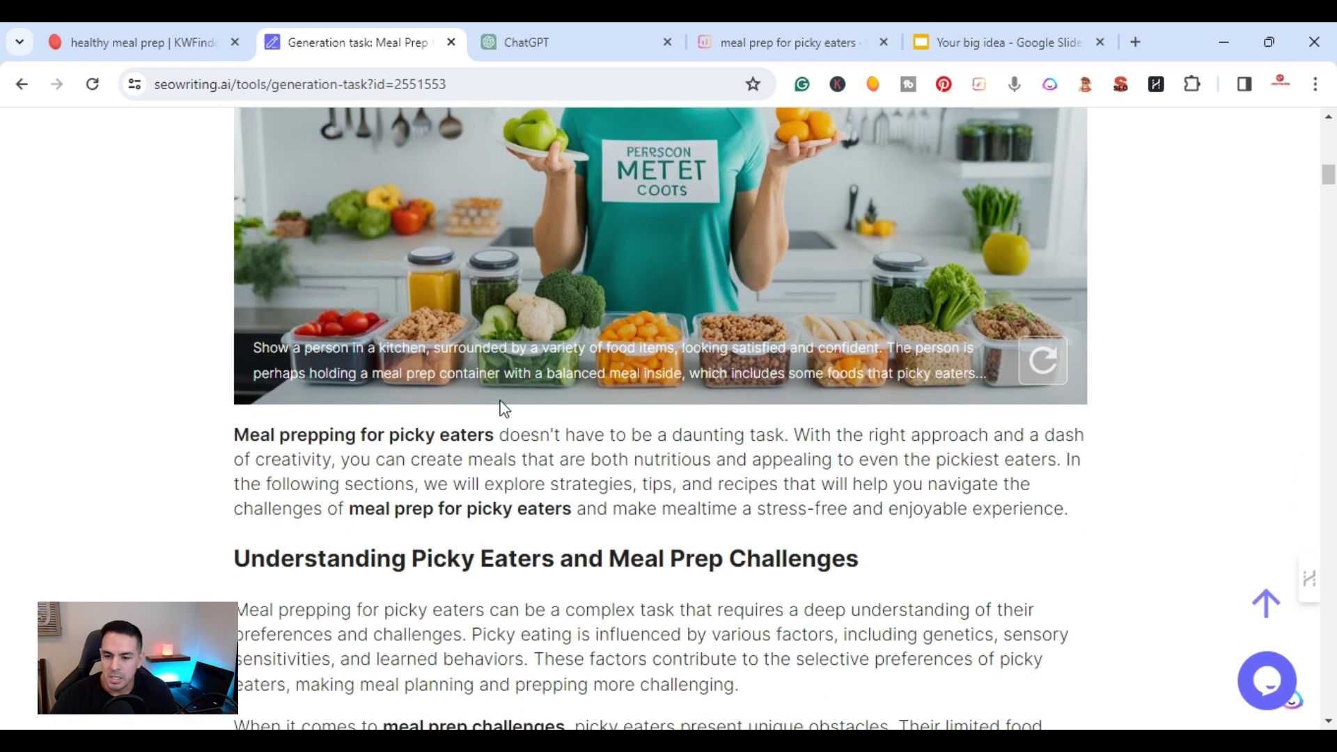
pyautogui.scroll(-13, 504, 408)
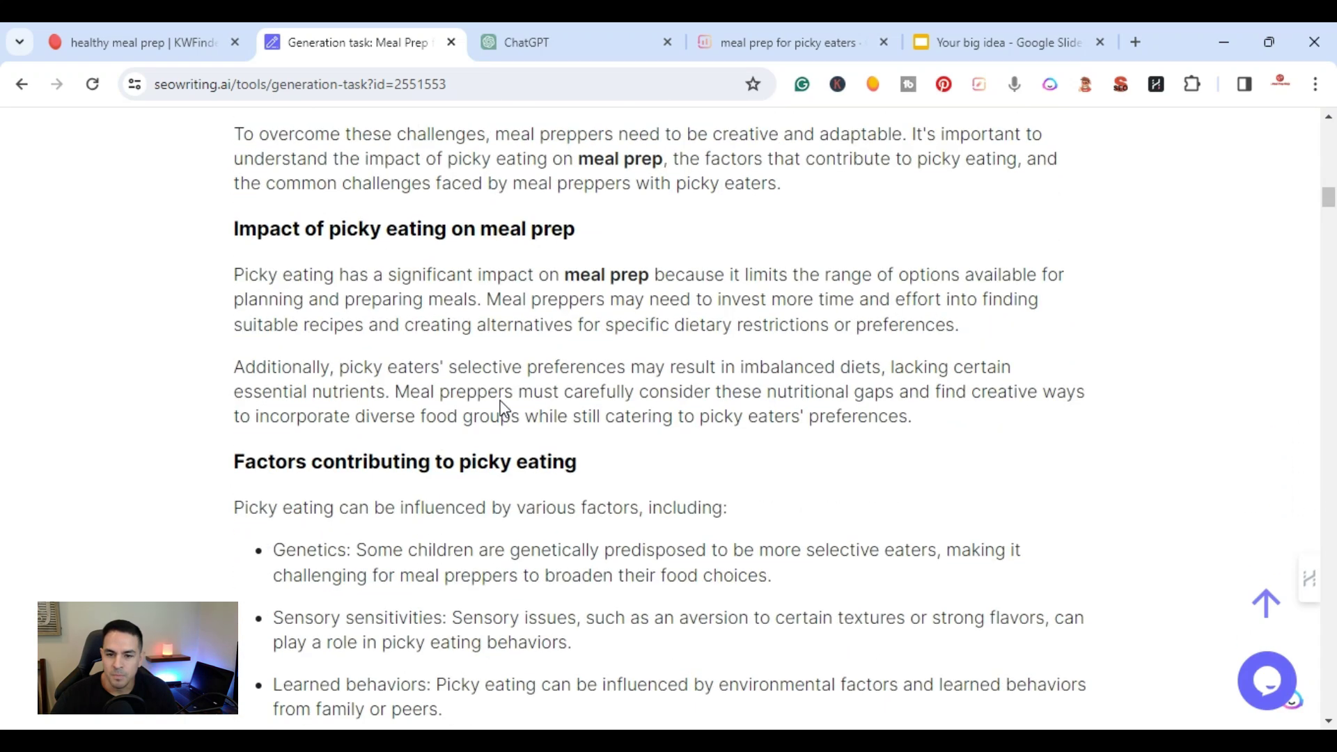
pyautogui.scroll(-10, 503, 409)
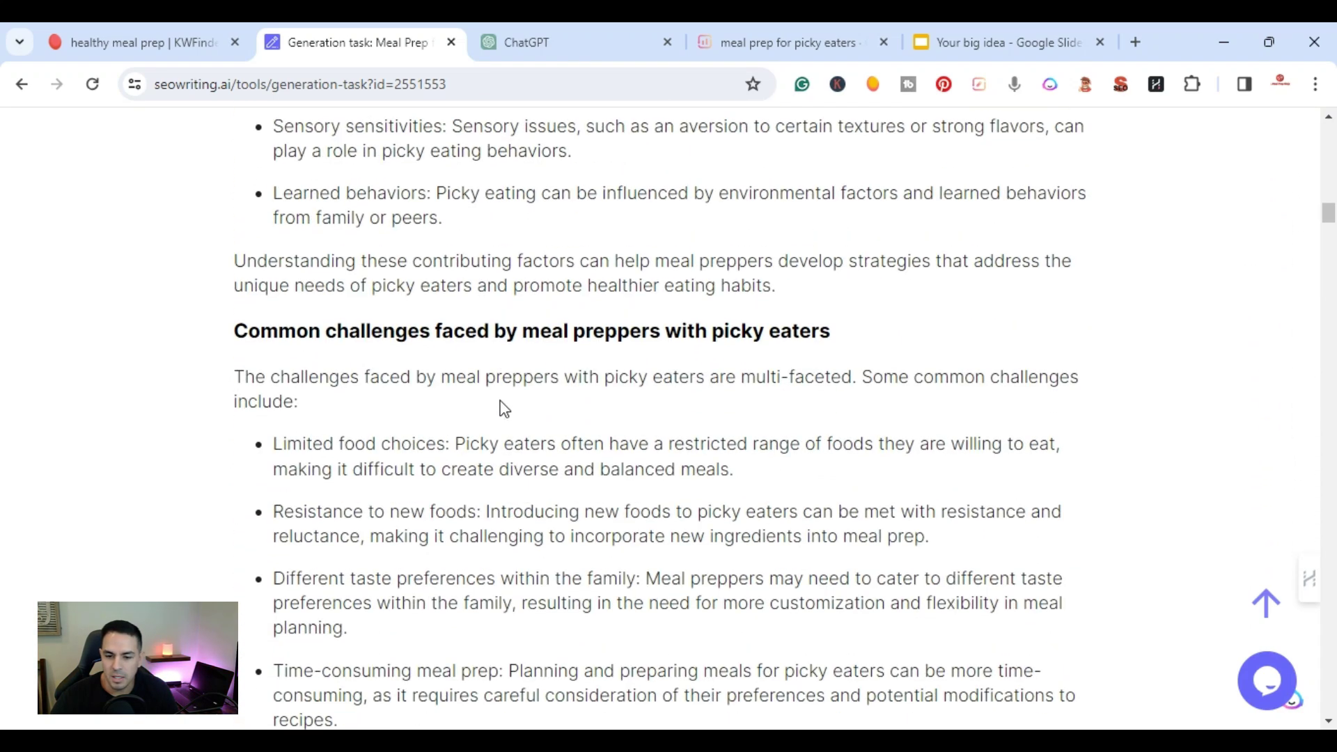
pyautogui.scroll(-4, 503, 409)
pyautogui.scroll(-7, 599, 296)
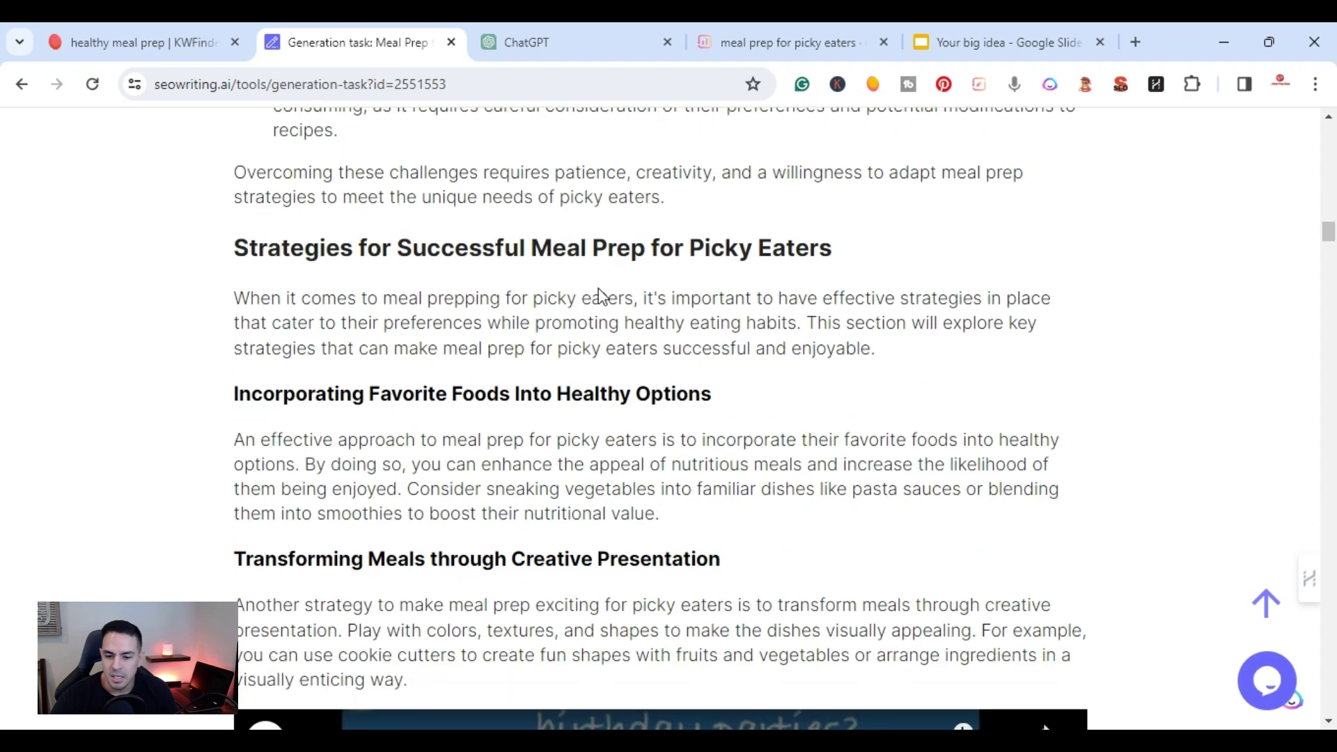
pyautogui.scroll(-7, 599, 296)
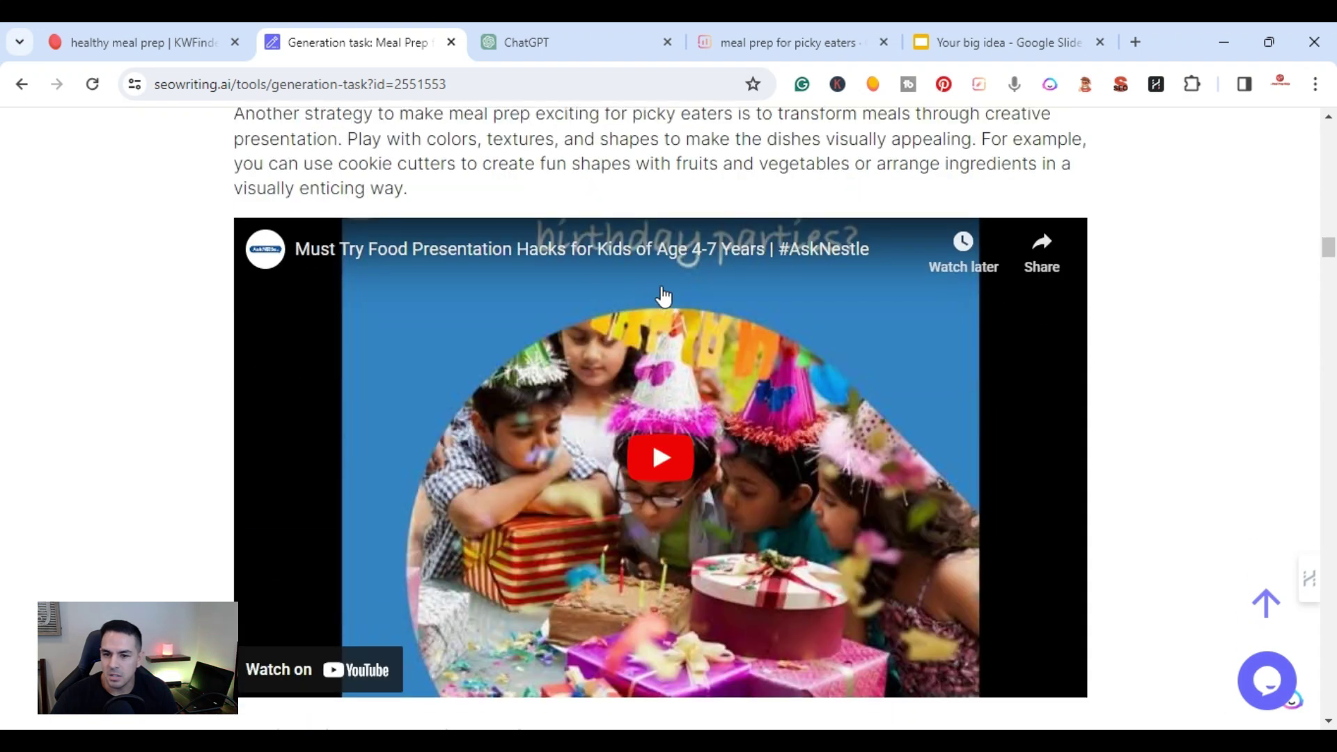
pyautogui.scroll(-1, 839, 317)
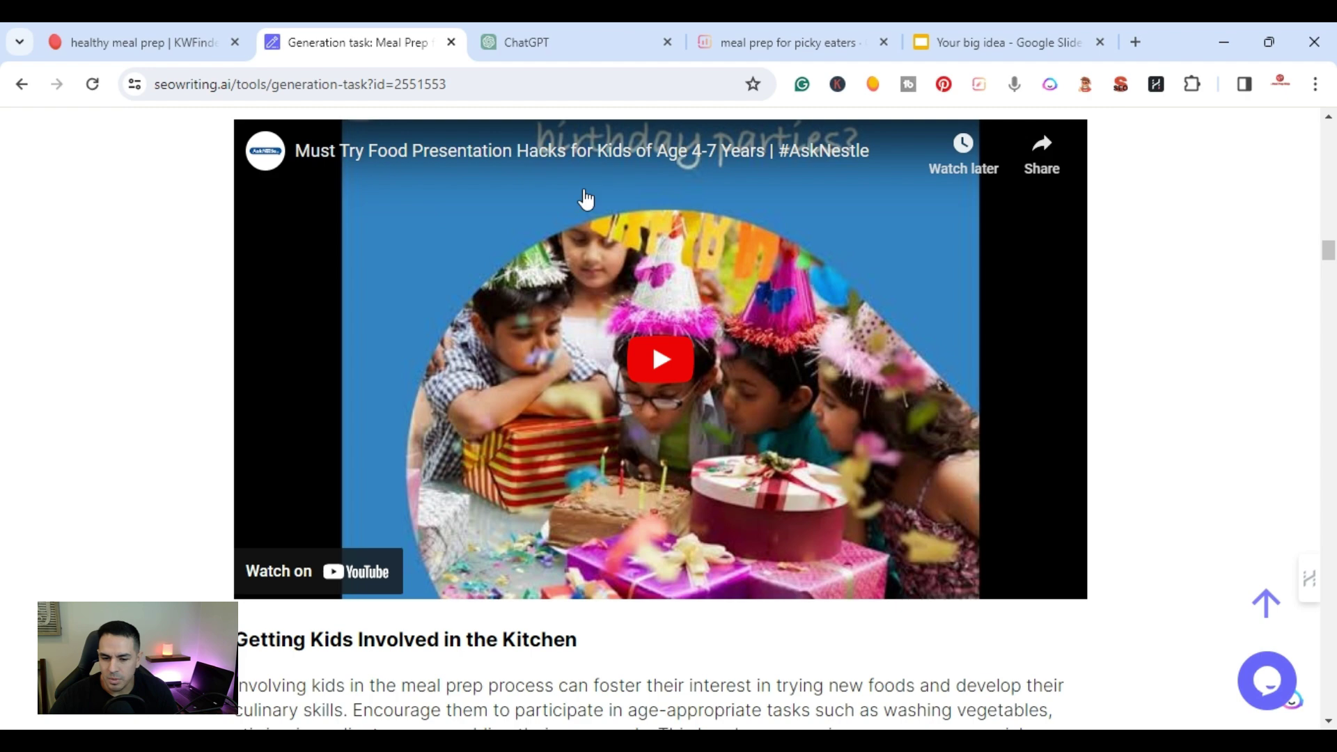
pyautogui.scroll(-4, 647, 393)
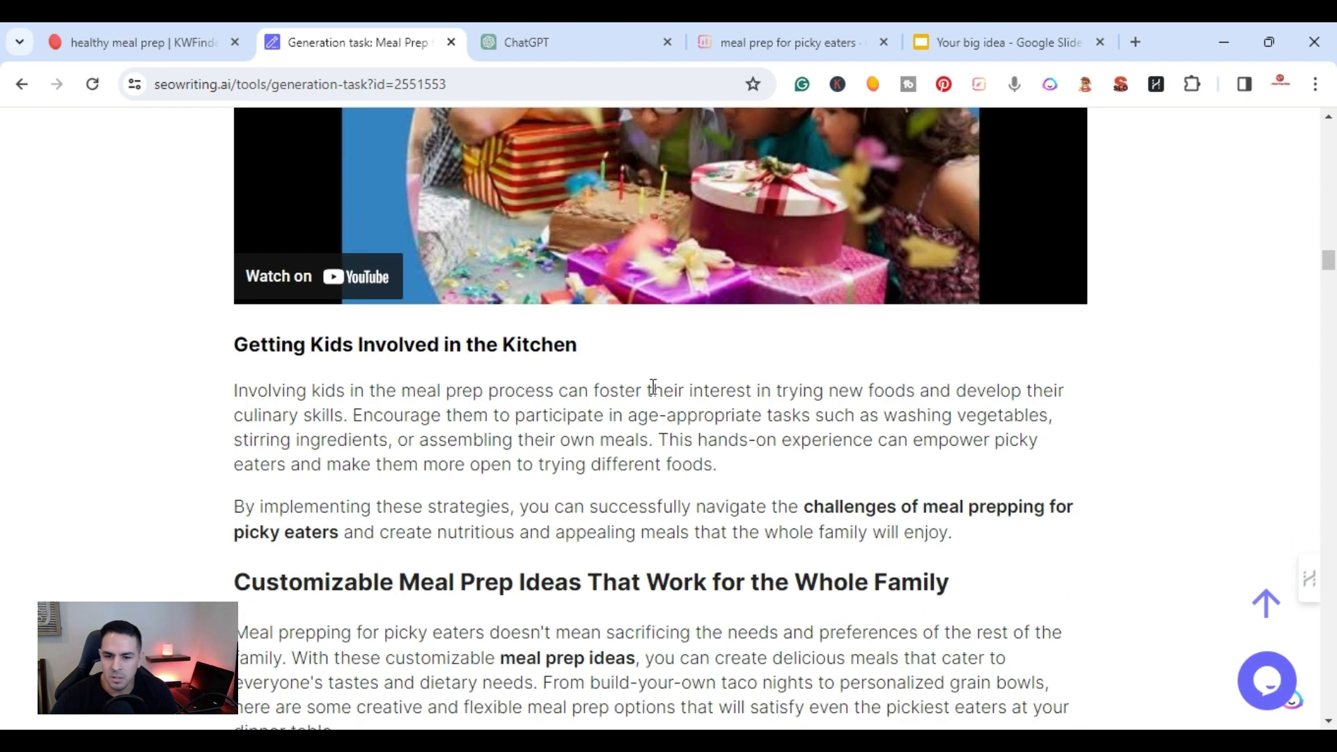
pyautogui.scroll(-1, 526, 440)
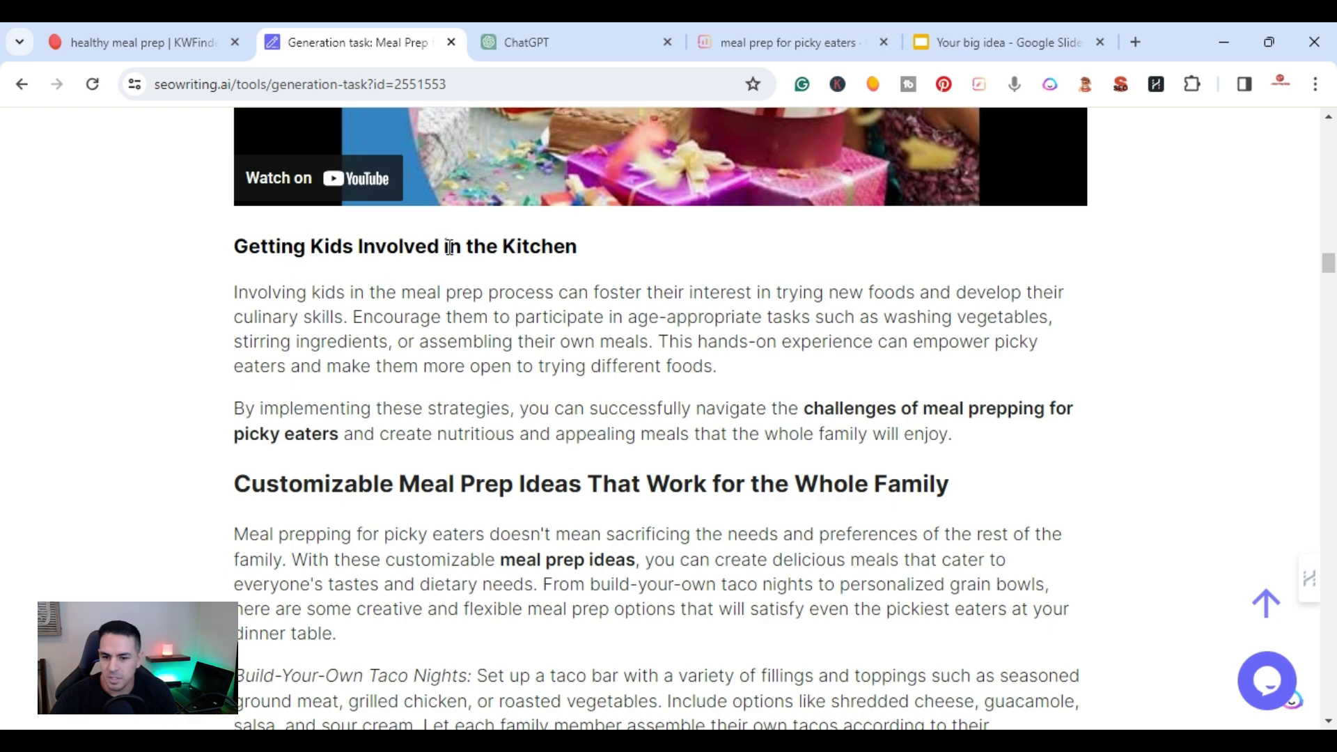
# Examine the article's customizable meal ideas table, dinnertime recipes, healthful foods and time-saving sections, with their images and embedded video.
pyautogui.scroll(-10, 610, 367)
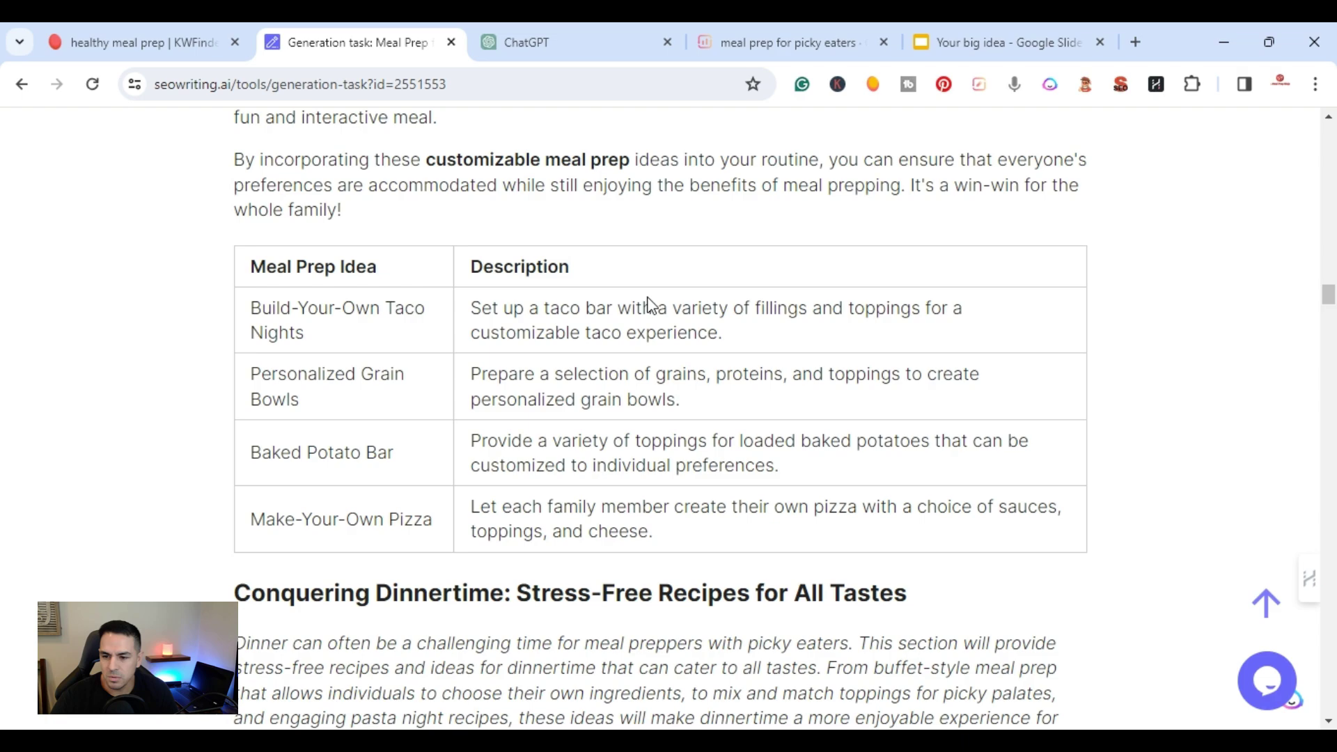
pyautogui.scroll(-10, 850, 395)
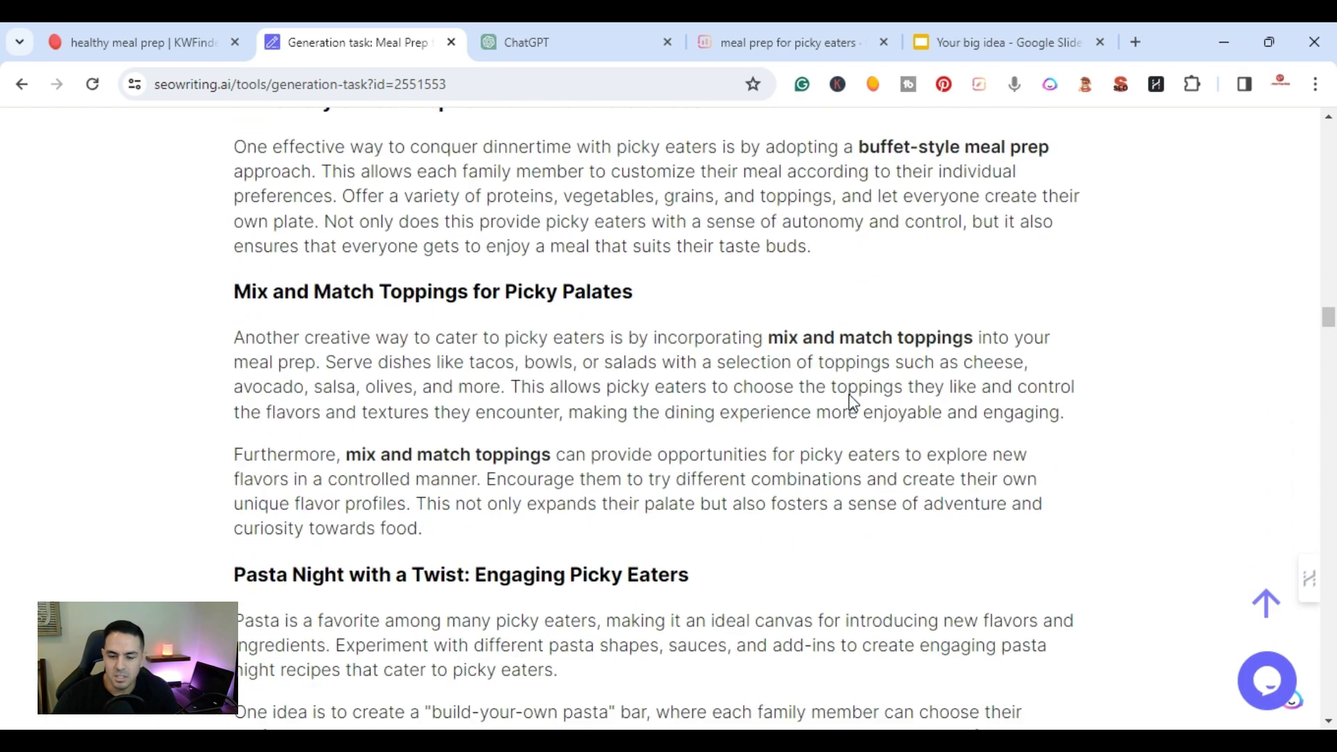
pyautogui.scroll(-7, 850, 394)
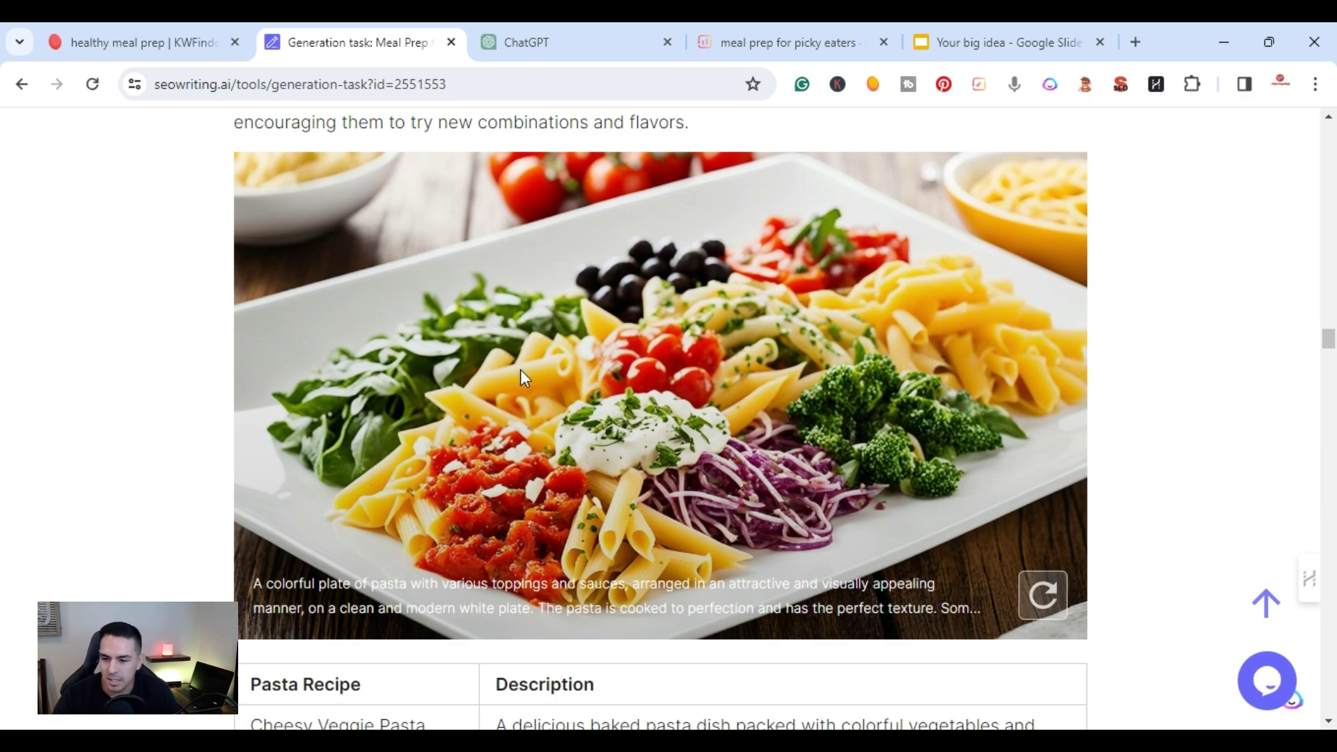
pyautogui.scroll(-9, 522, 376)
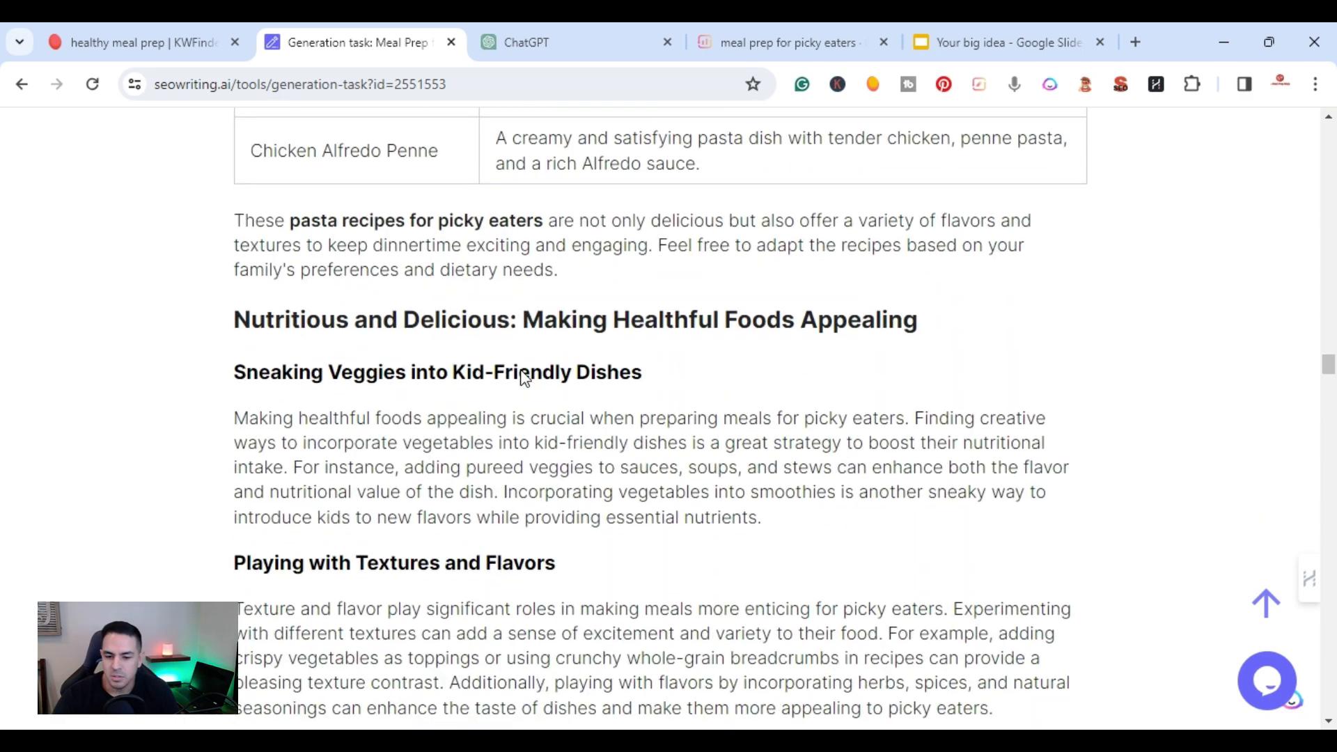
pyautogui.scroll(-4, 522, 377)
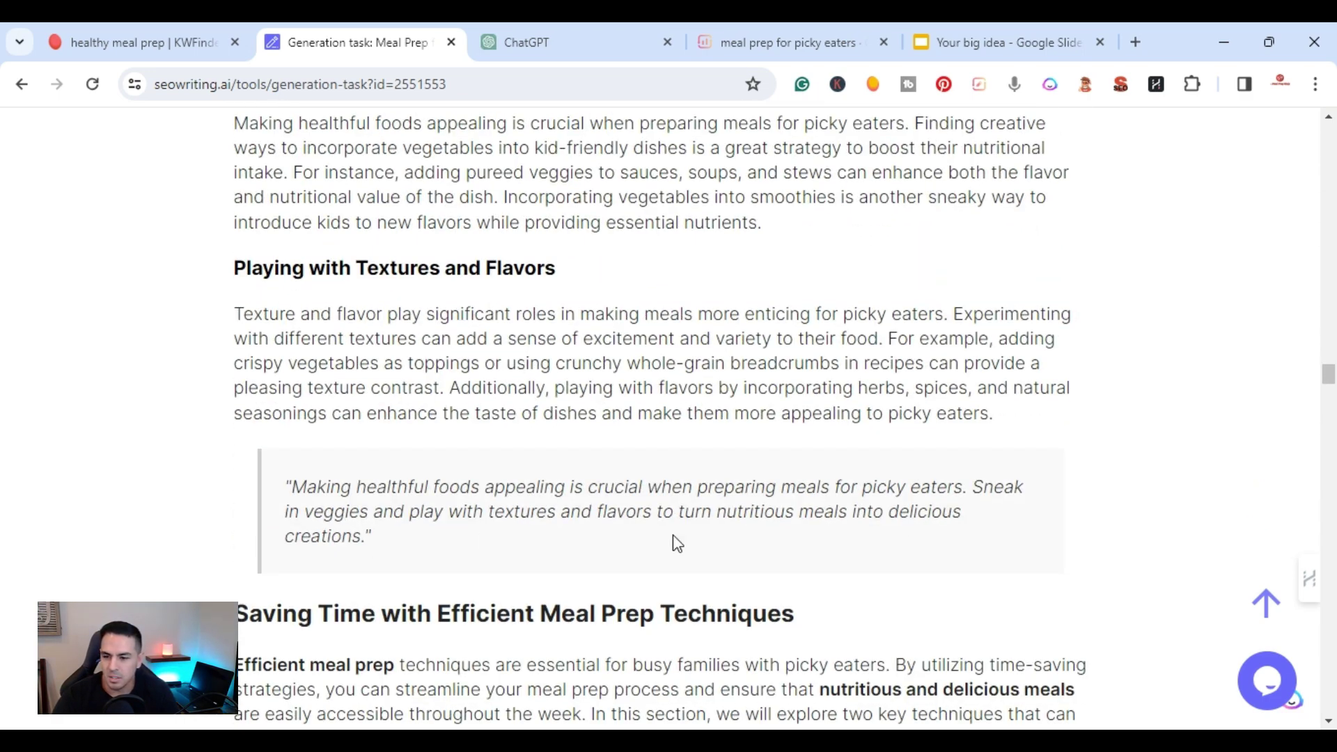
pyautogui.scroll(-15, 856, 506)
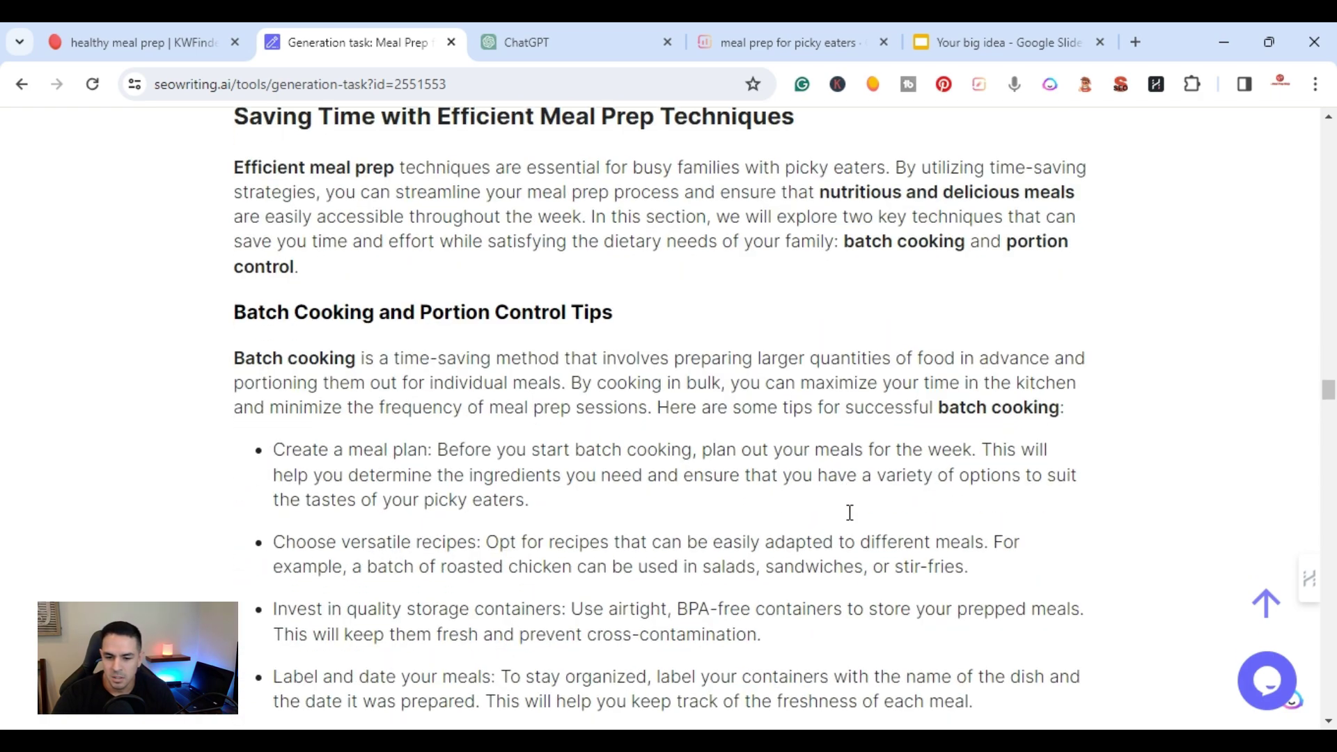
pyautogui.scroll(-10, 850, 512)
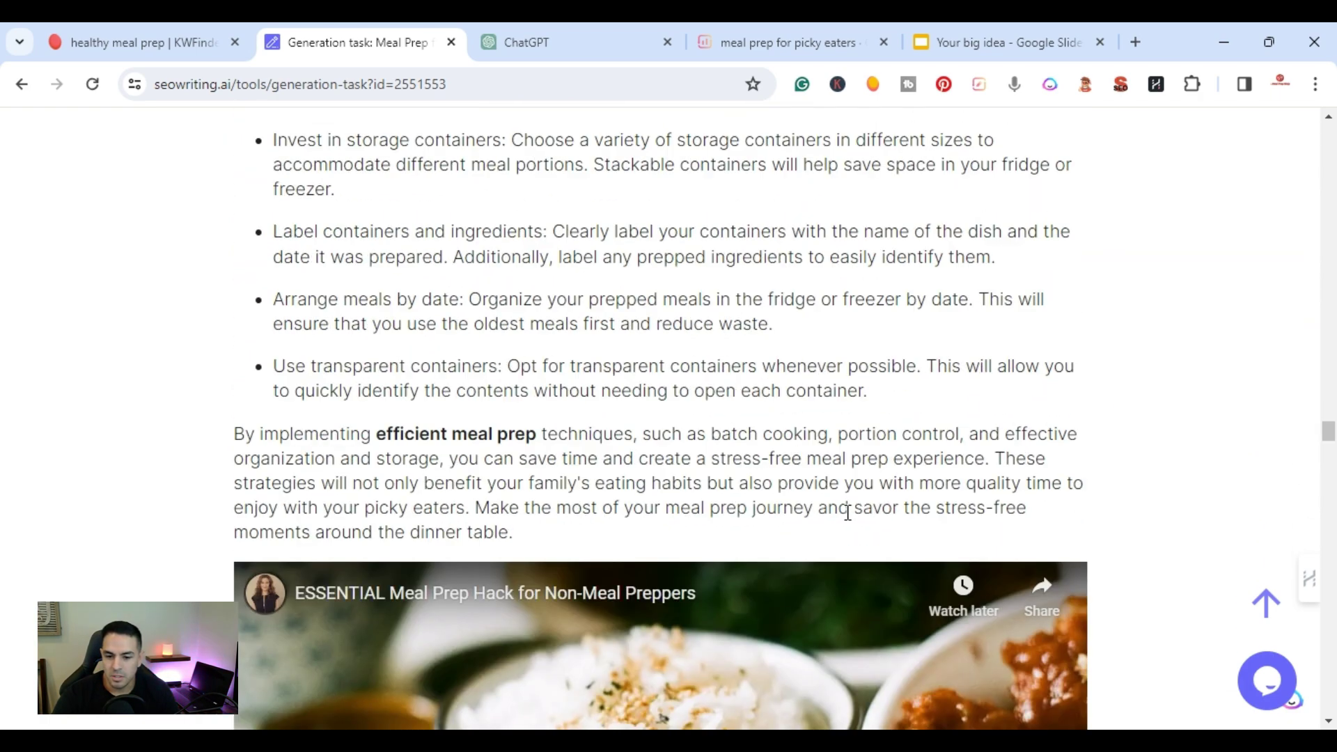
pyautogui.scroll(1, 731, 439)
pyautogui.scroll(-5, 697, 460)
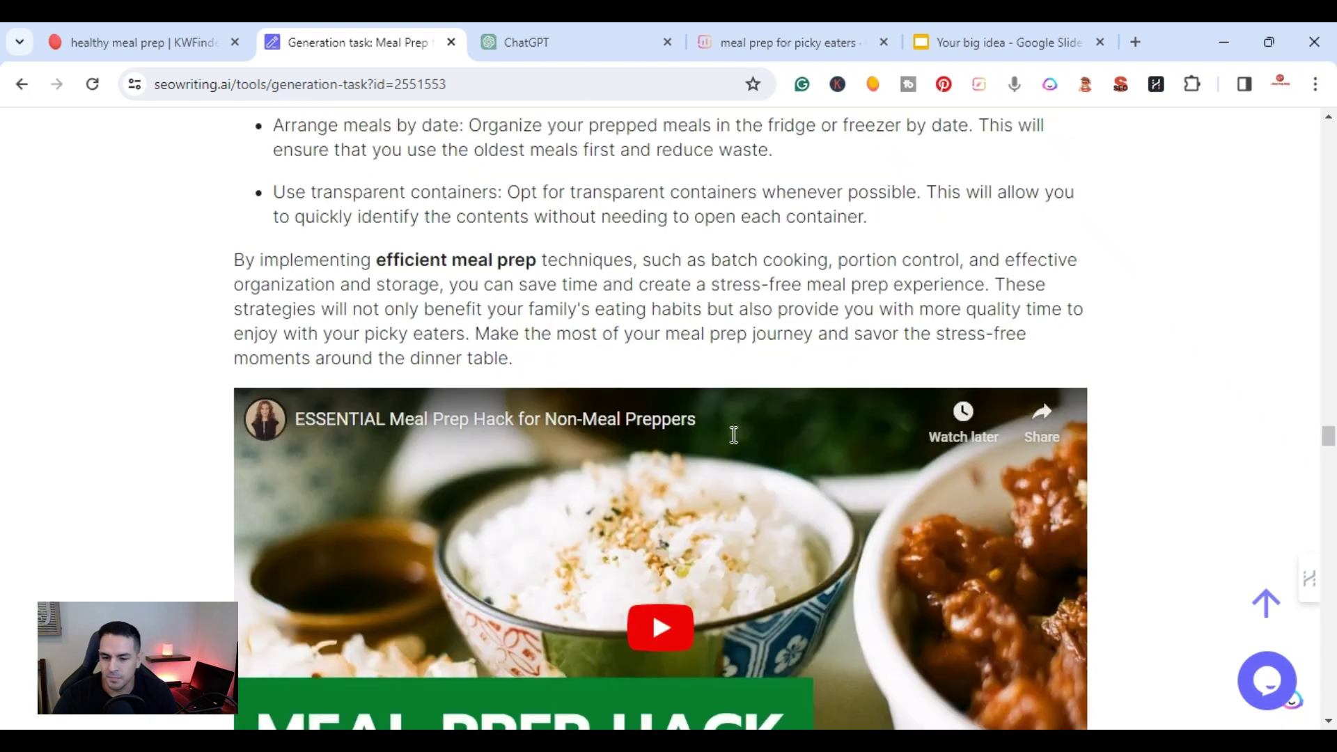
pyautogui.scroll(-4, 621, 492)
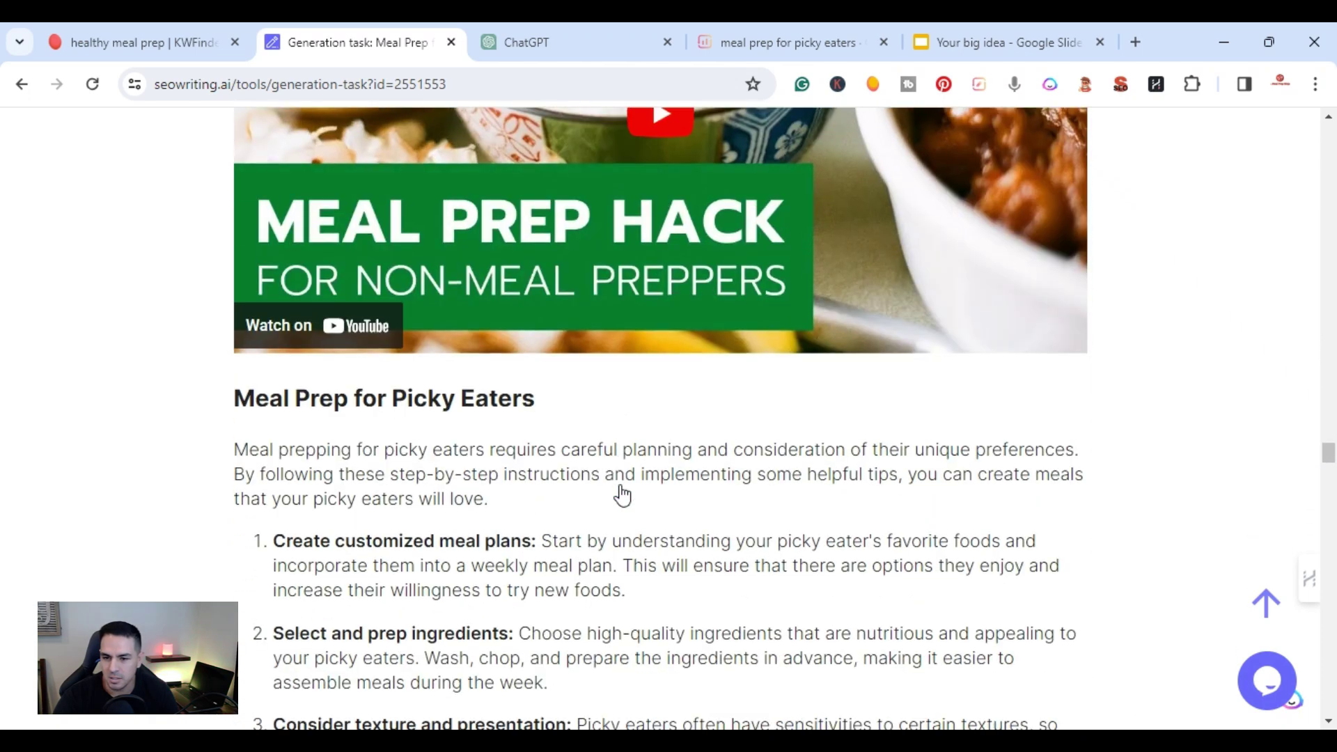
# Read through the numbered picky-eater tips and the sections on picky eating reasons, nutritional education, mealtime behaviors and technology, including their images.
pyautogui.scroll(-13, 524, 241)
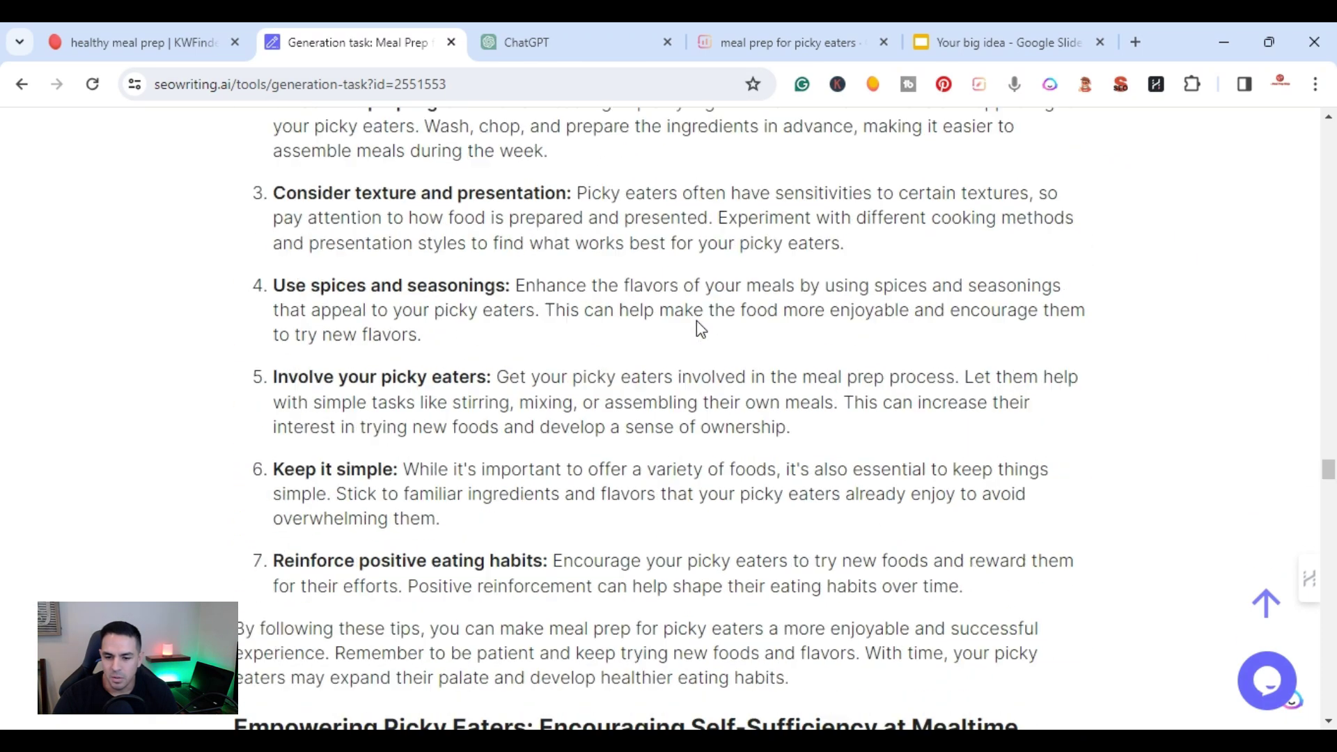
pyautogui.scroll(-13, 700, 327)
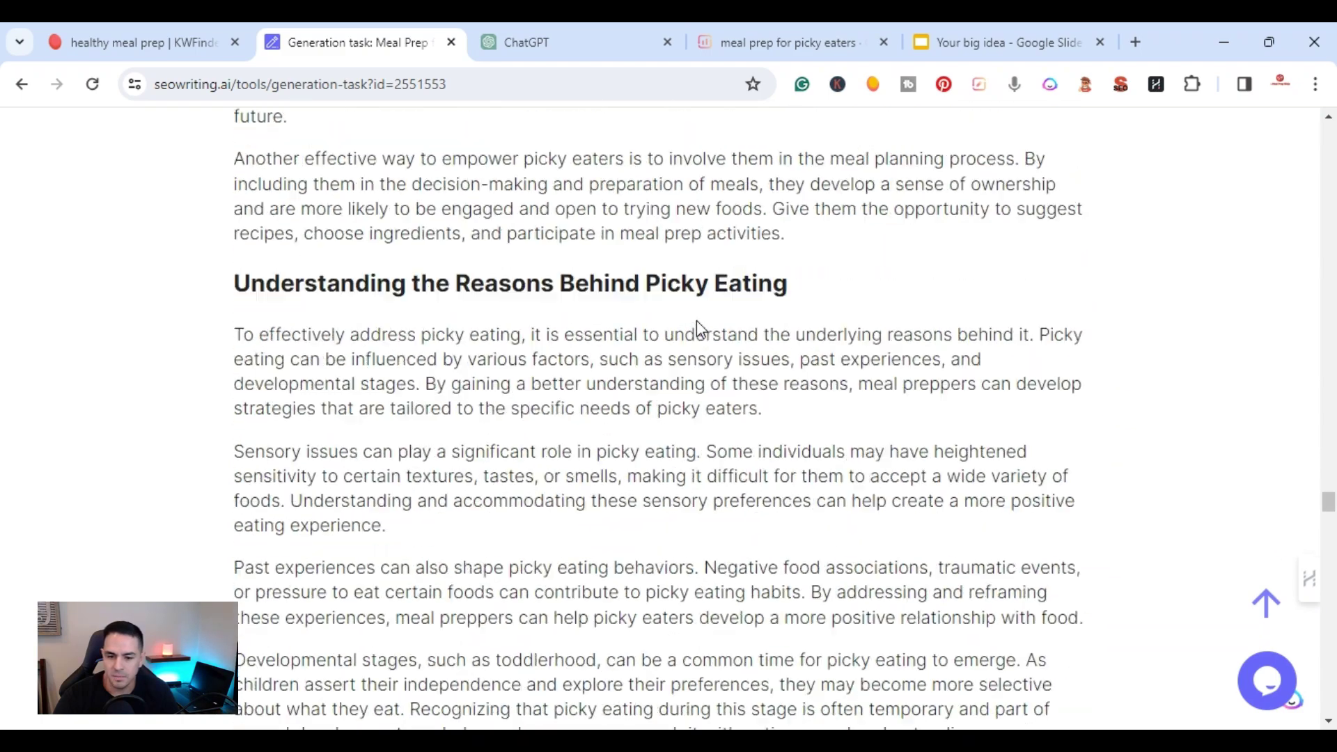
pyautogui.scroll(-5, 699, 324)
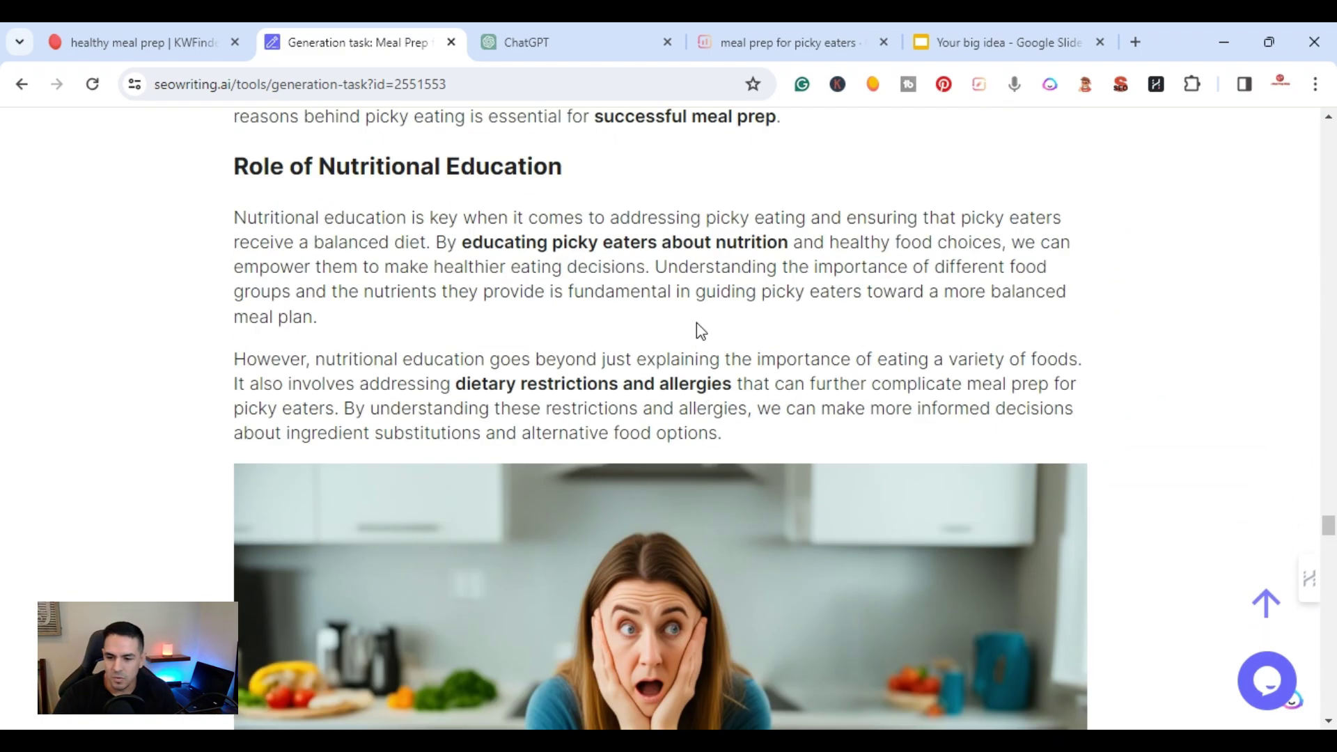
pyautogui.scroll(-6, 698, 323)
pyautogui.scroll(-4, 696, 323)
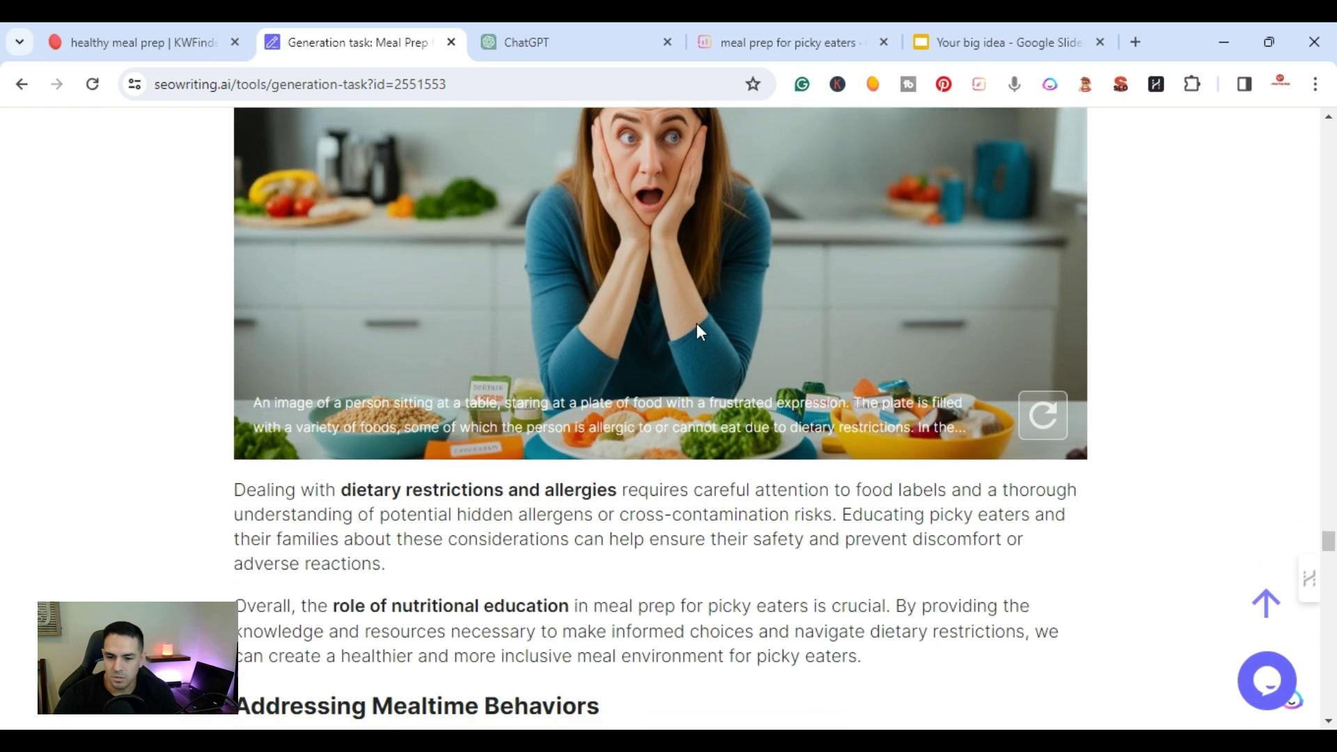
pyautogui.scroll(-2, 649, 467)
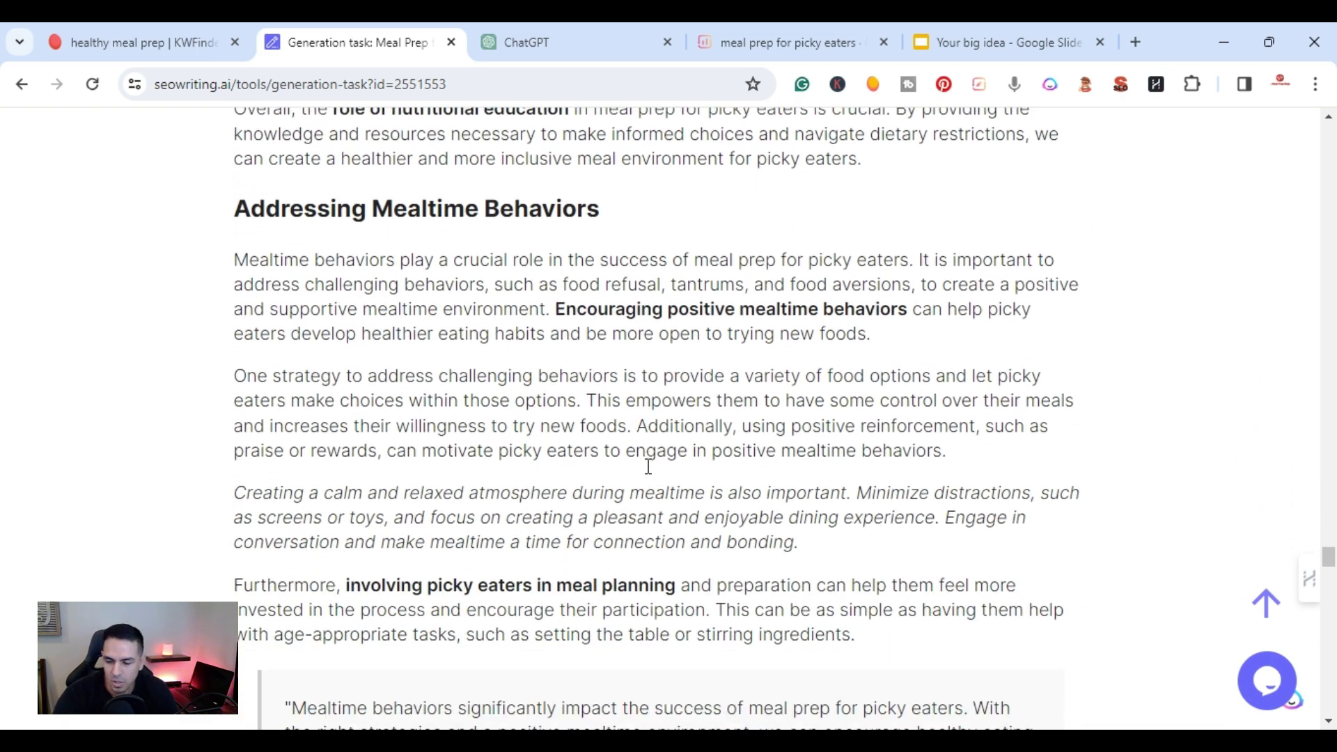
pyautogui.scroll(-1, 651, 469)
pyautogui.scroll(-5, 655, 471)
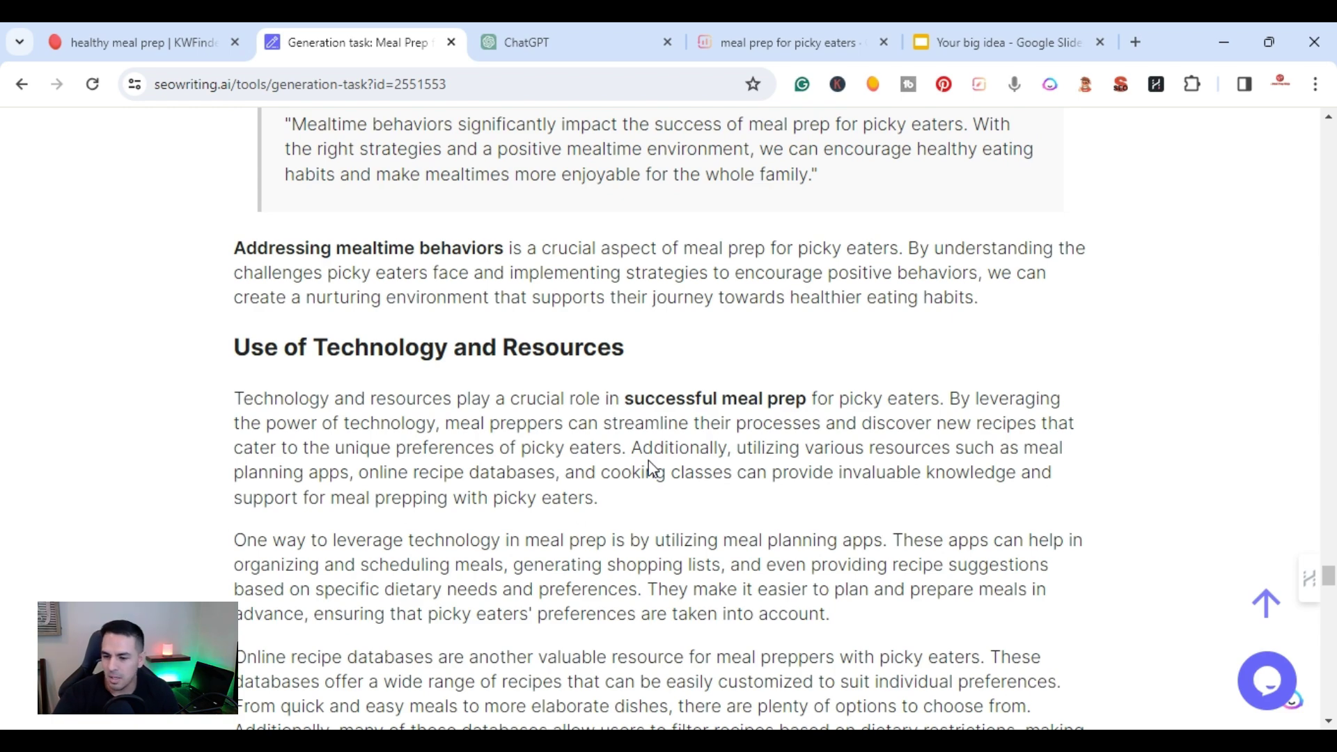
pyautogui.scroll(-8, 708, 414)
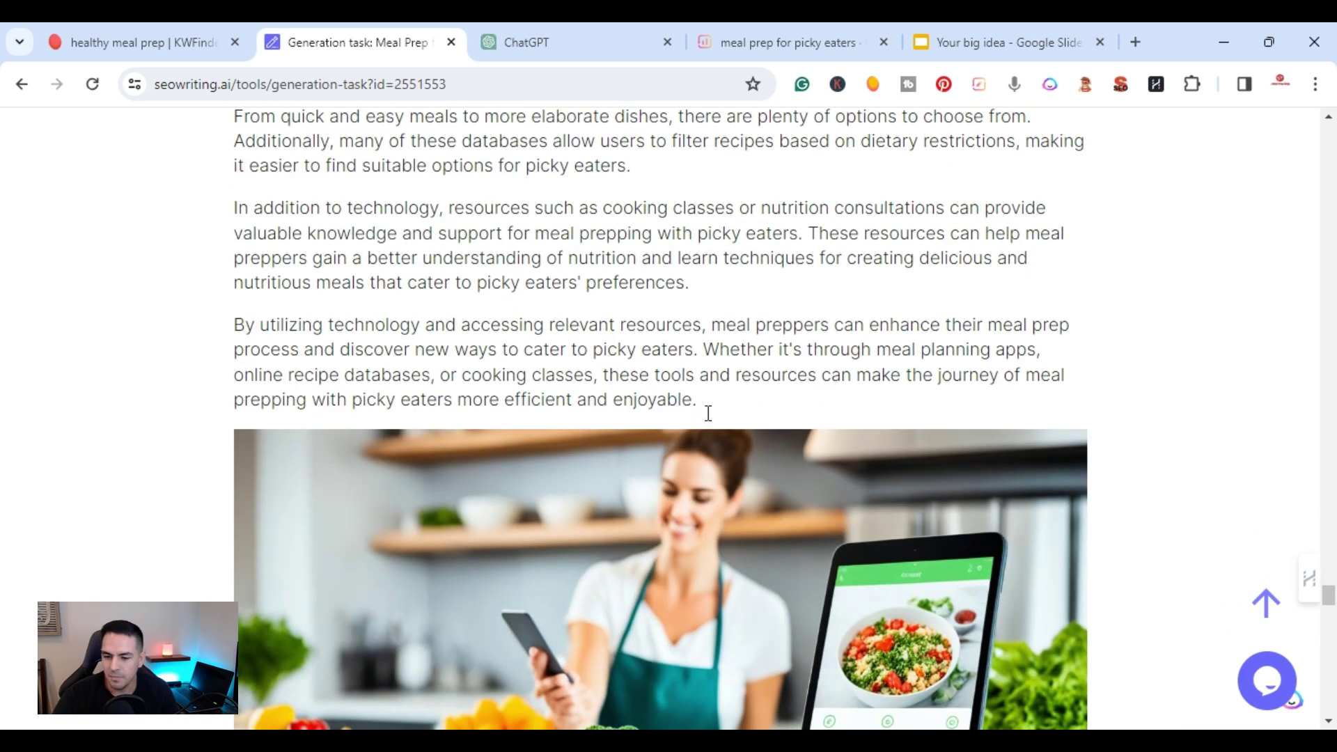
pyautogui.scroll(-1, 648, 446)
pyautogui.scroll(1, 609, 433)
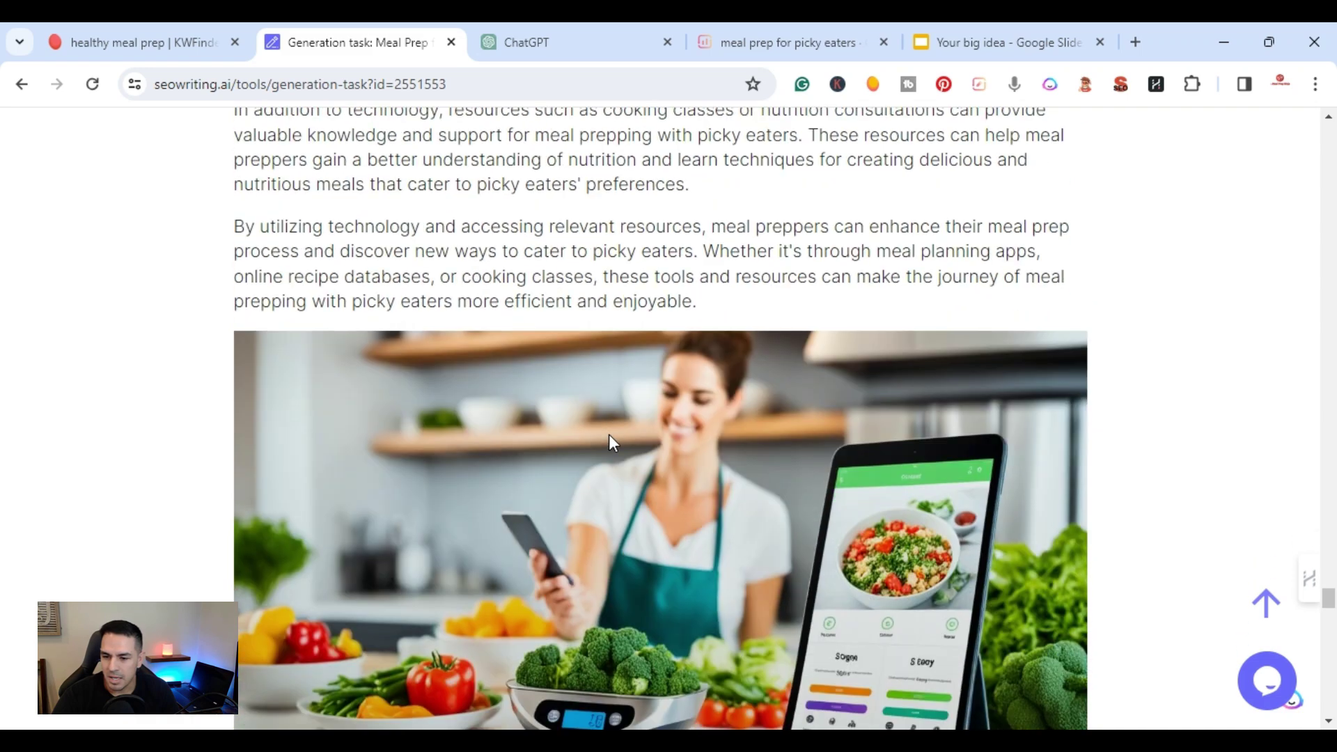
# Review the closing part of the article: the snacks section, the Conclusion and the FAQ questions.
pyautogui.scroll(-7, 446, 418)
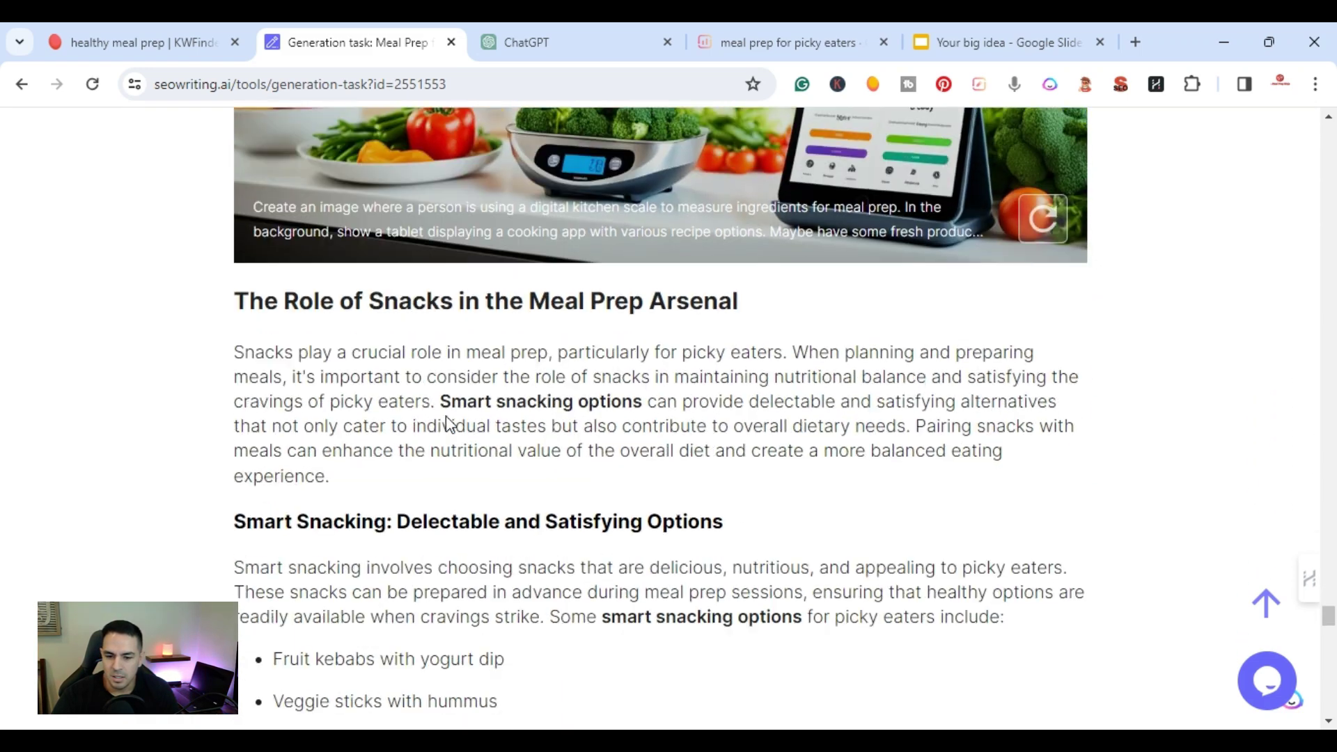
pyautogui.scroll(-4, 779, 444)
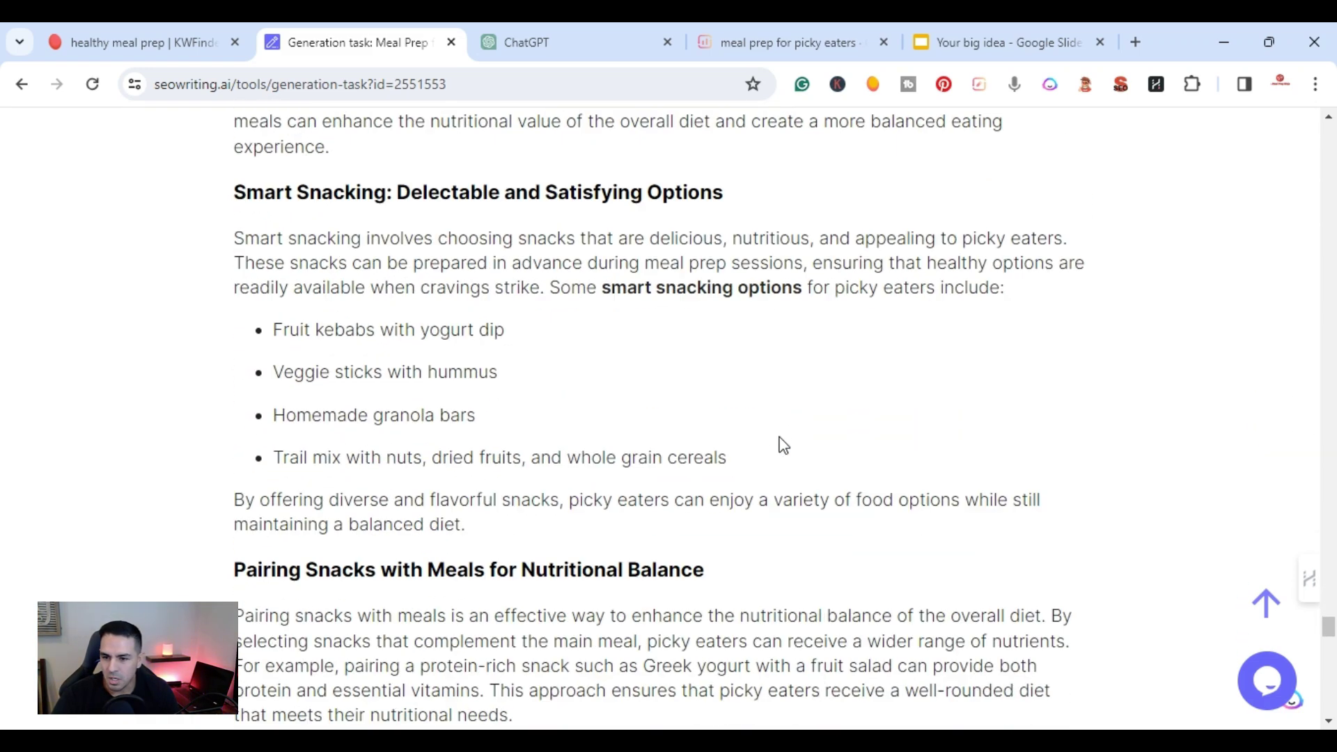
pyautogui.scroll(5, 779, 444)
pyautogui.scroll(-10, 397, 516)
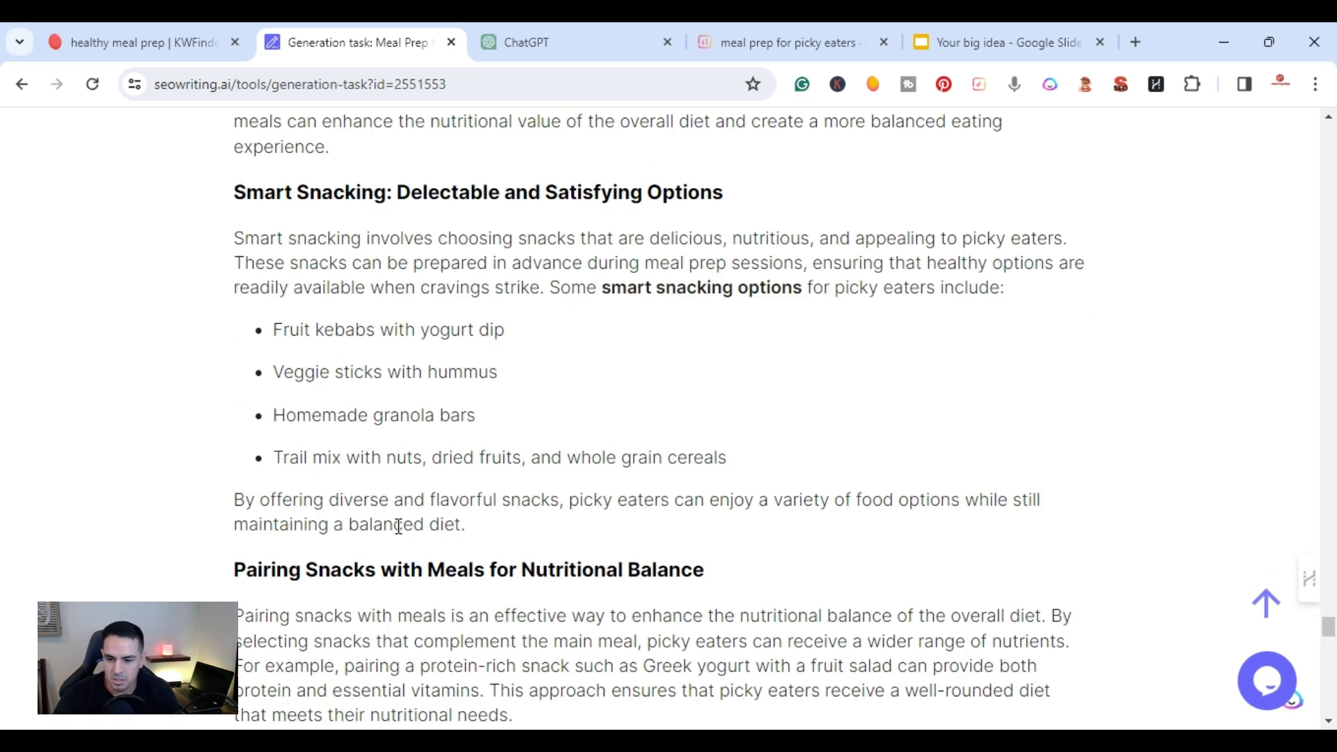
pyautogui.scroll(-1, 397, 515)
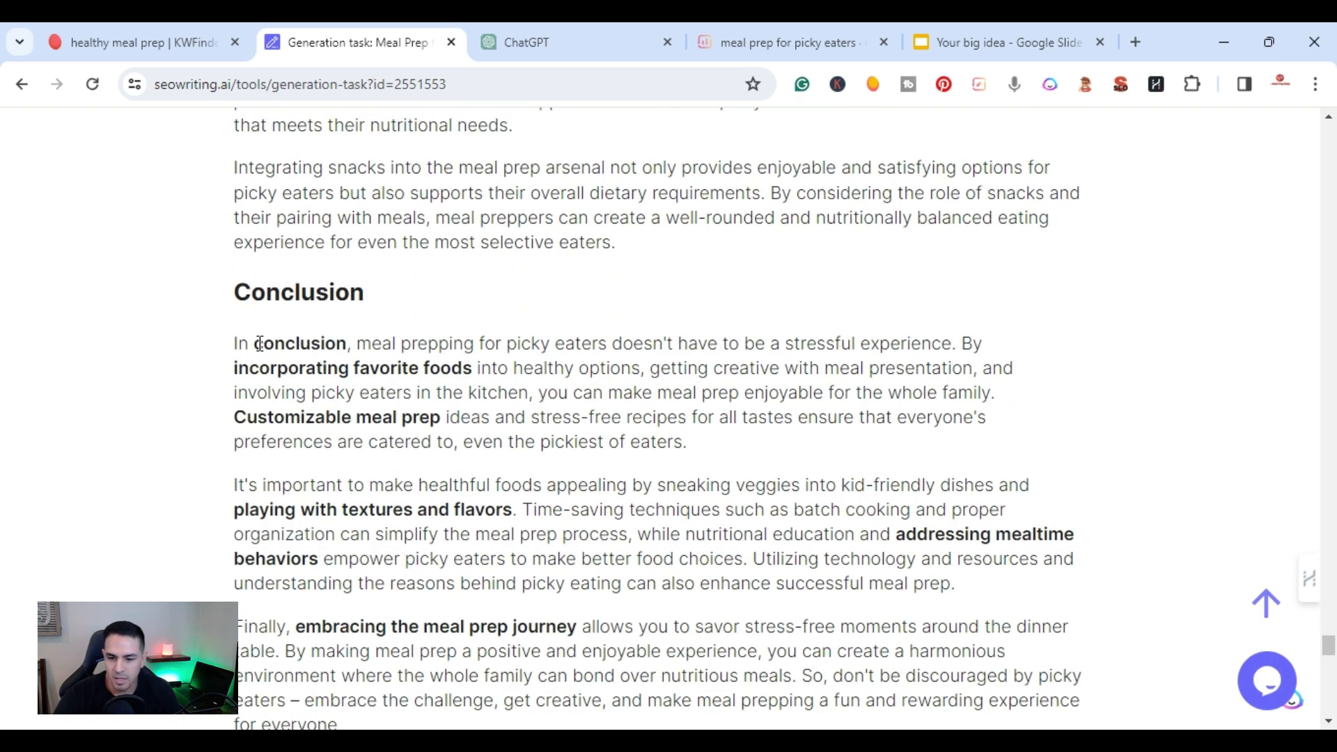
pyautogui.scroll(-5, 597, 363)
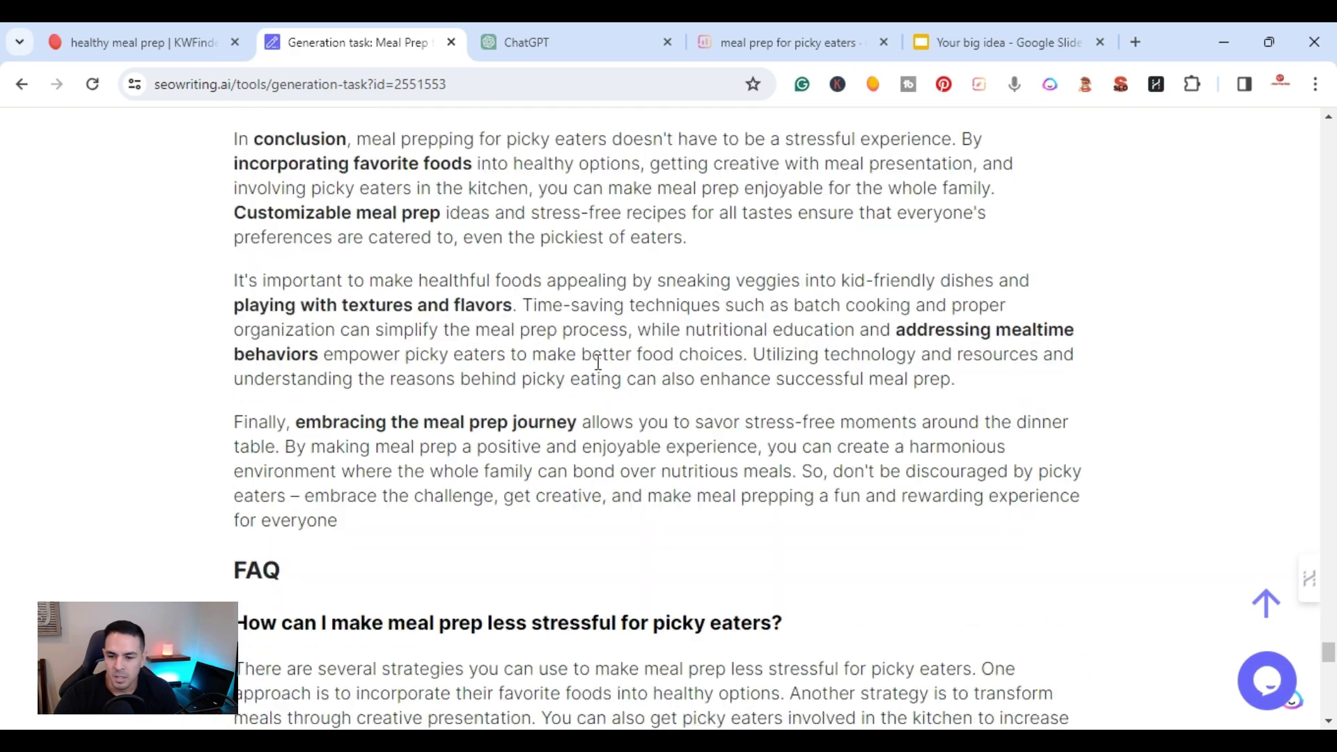
pyautogui.scroll(-5, 409, 513)
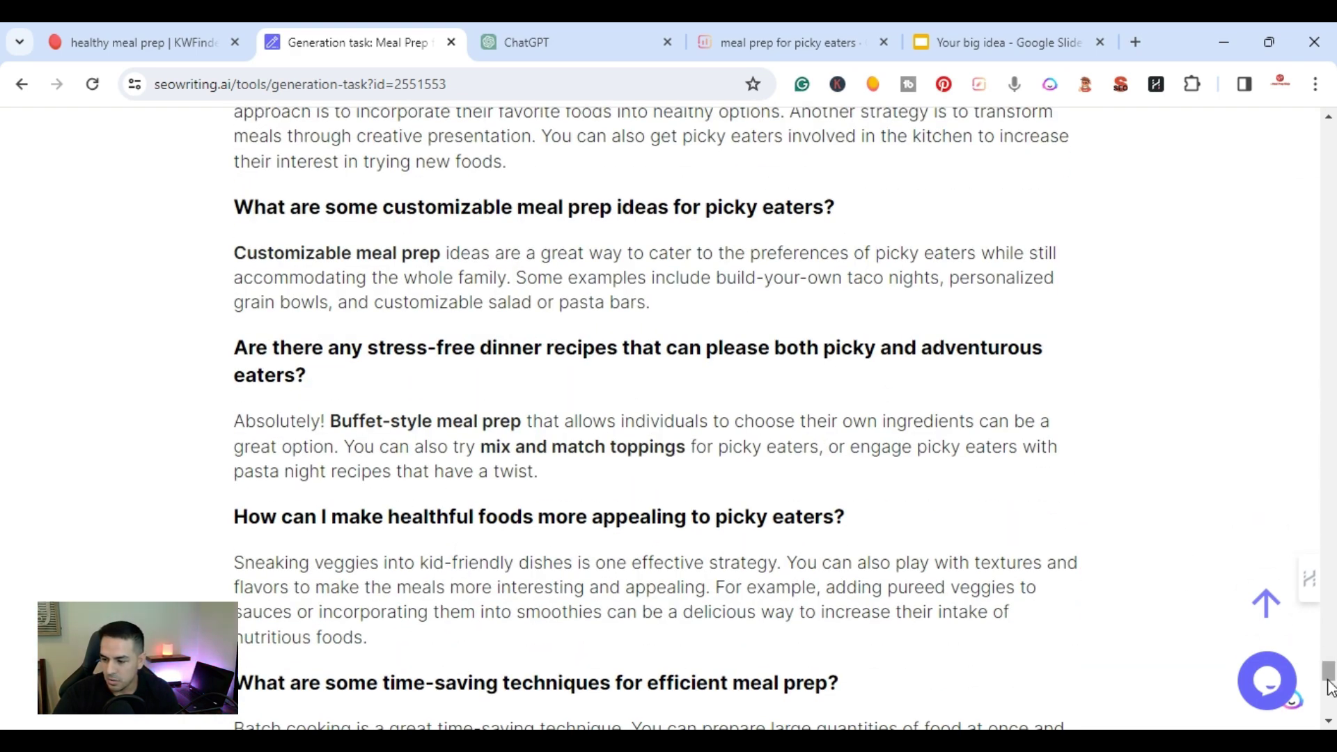
# Copy the full generated article "Meal Prep for Picky Eaters: Stress-Free Tips" to the clipboard.
pyautogui.moveTo(1329, 670); pyautogui.dragTo(1329, 132)
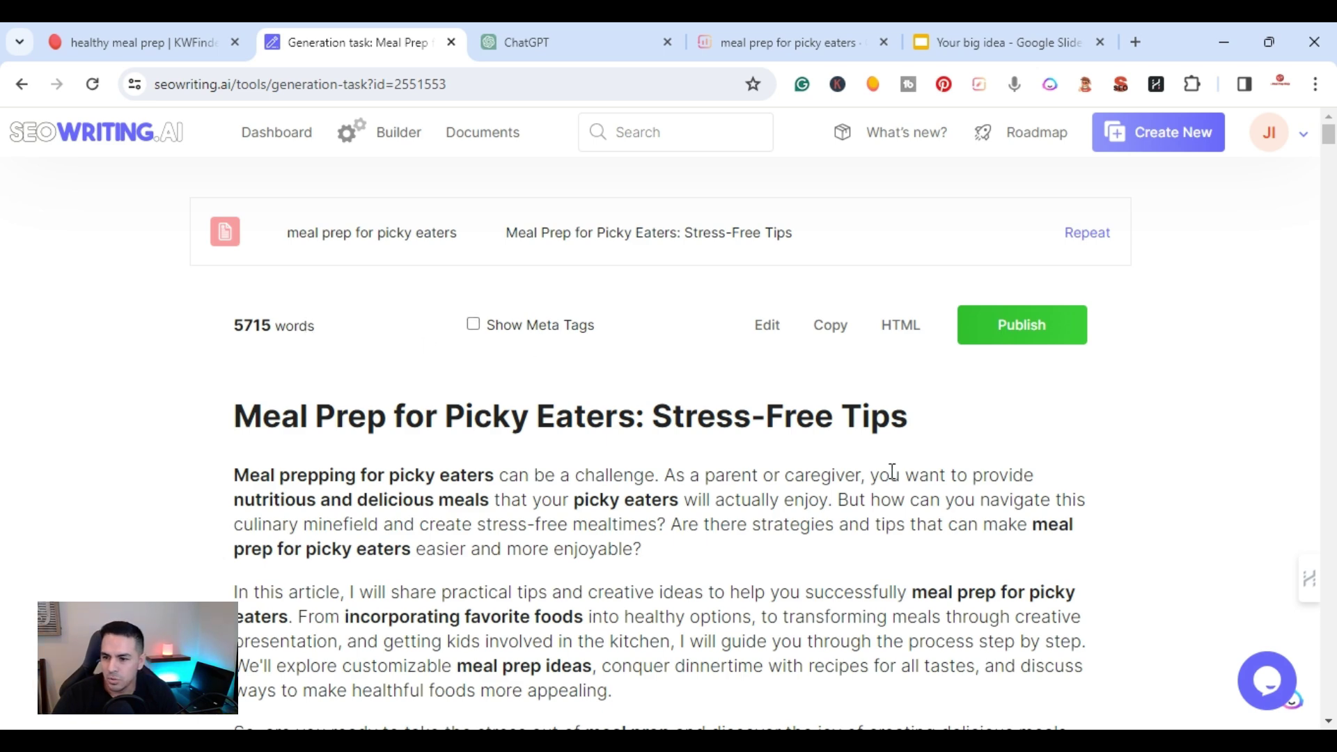
pyautogui.click(829, 327)
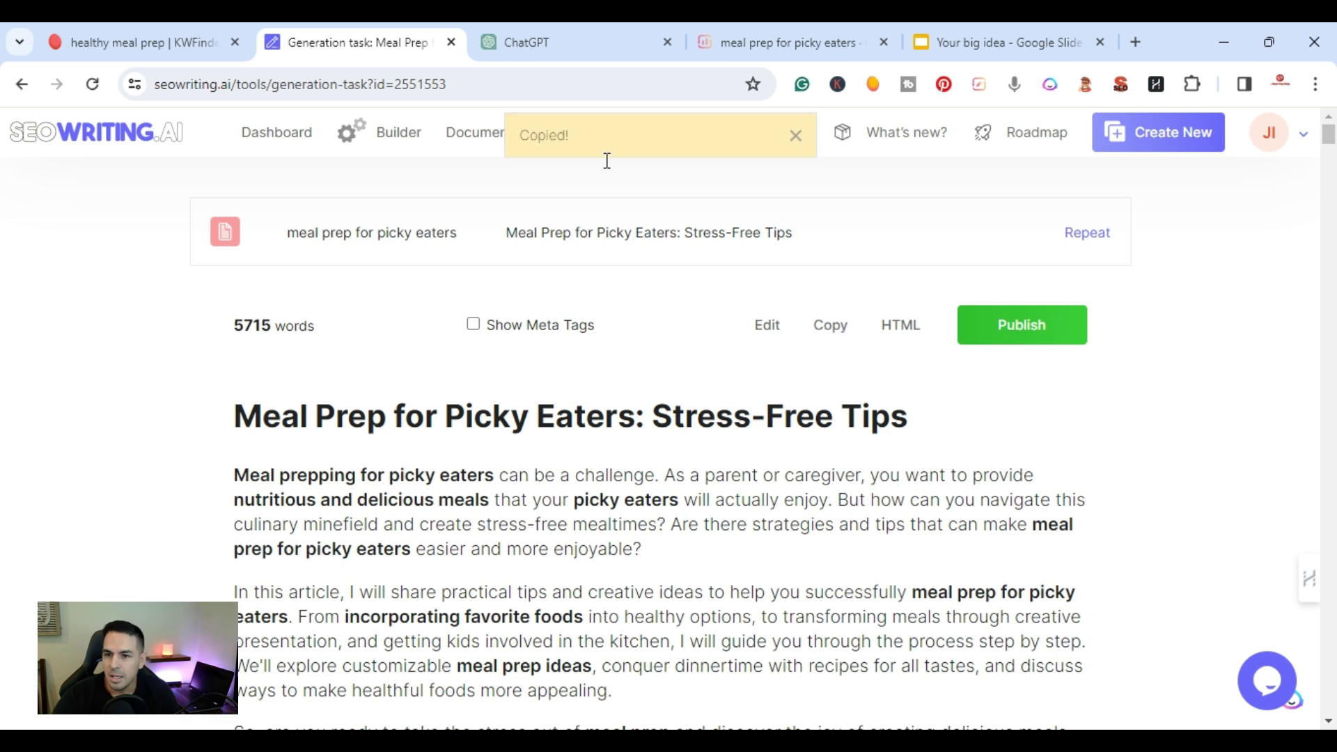
# Switch to the Surfer Content Editor draft "meal prep for picky eaters" and paste the copied article into the empty document.
pyautogui.click(743, 46)
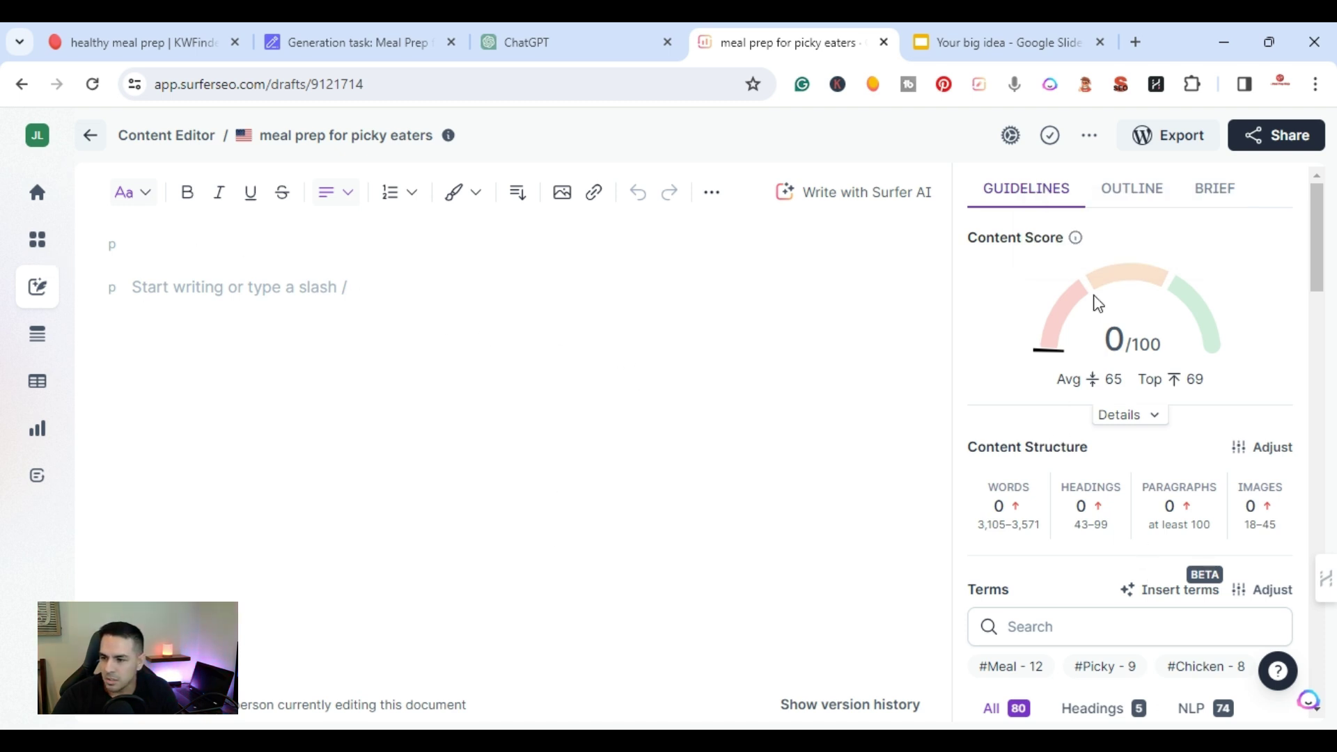
pyautogui.rightClick(178, 249)
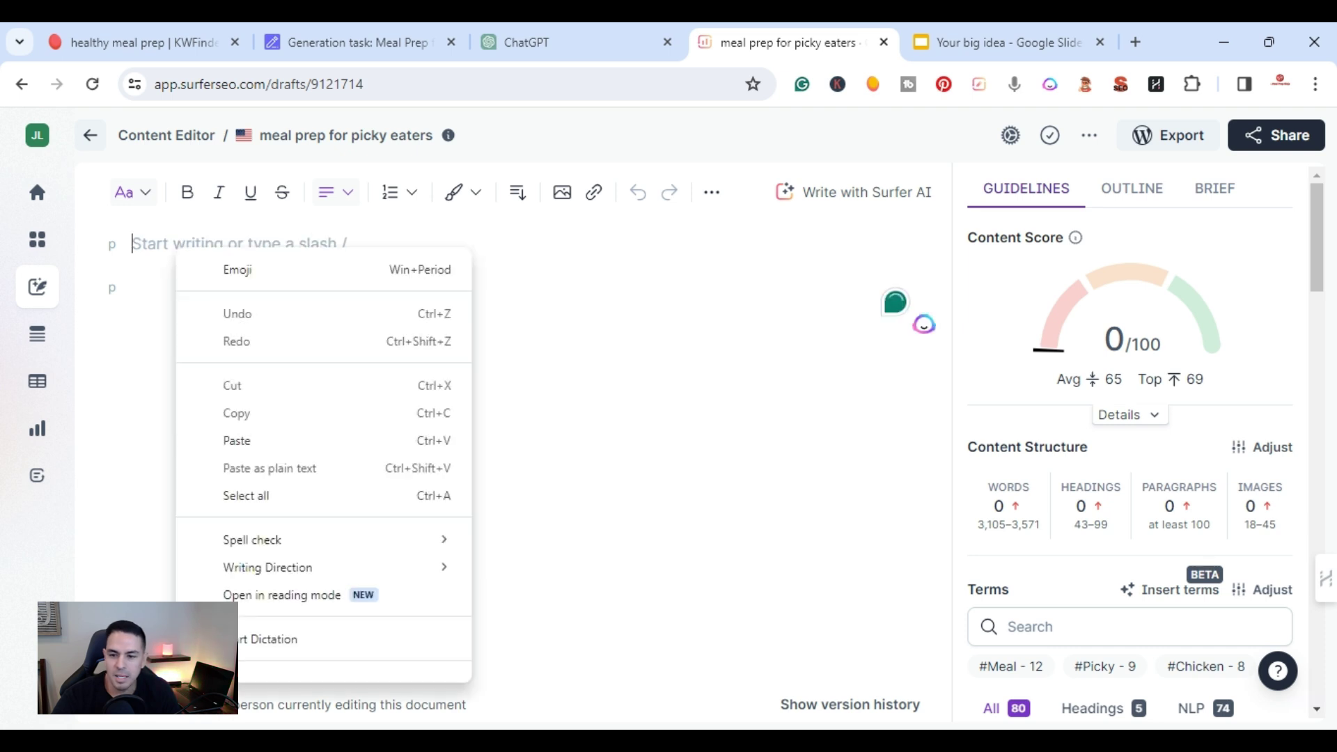
pyautogui.click(244, 442)
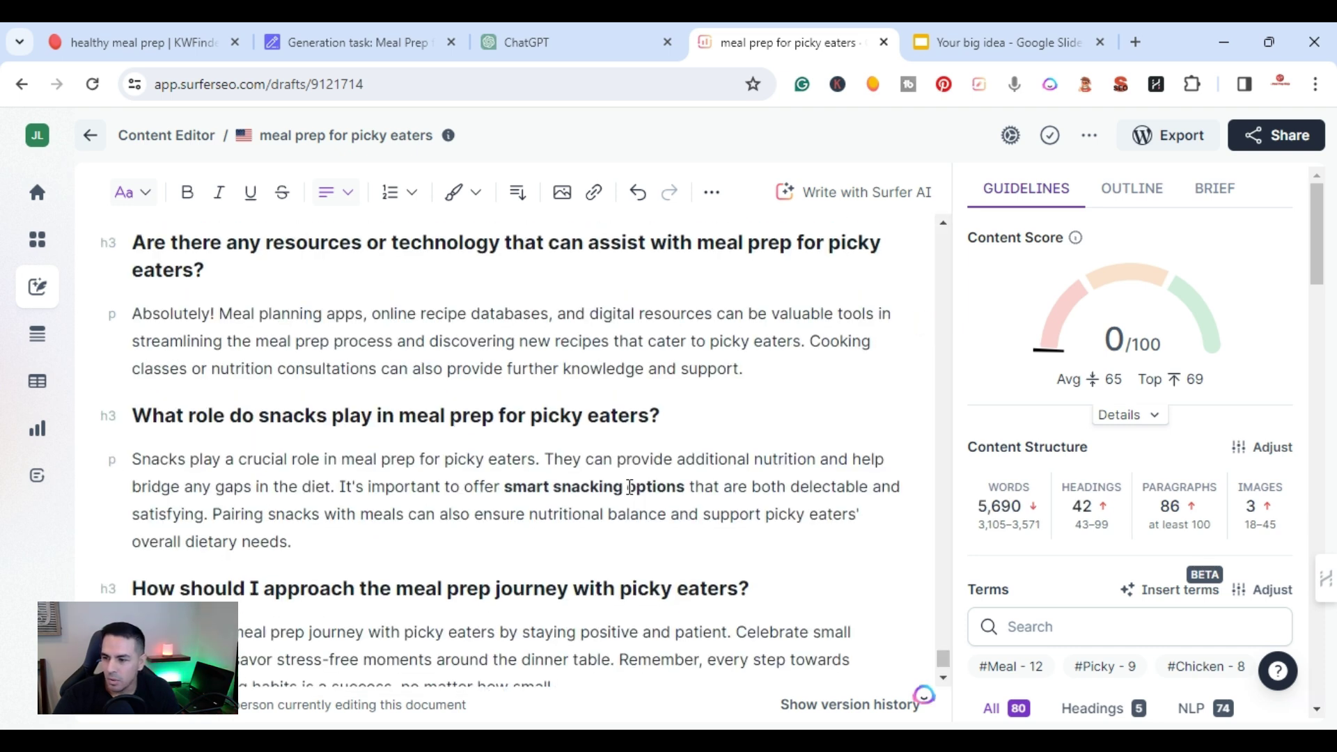
# Check the pasted article's content score and its word, heading, paragraph and image counts against Surfer's guidelines.
pyautogui.moveTo(1057, 349)
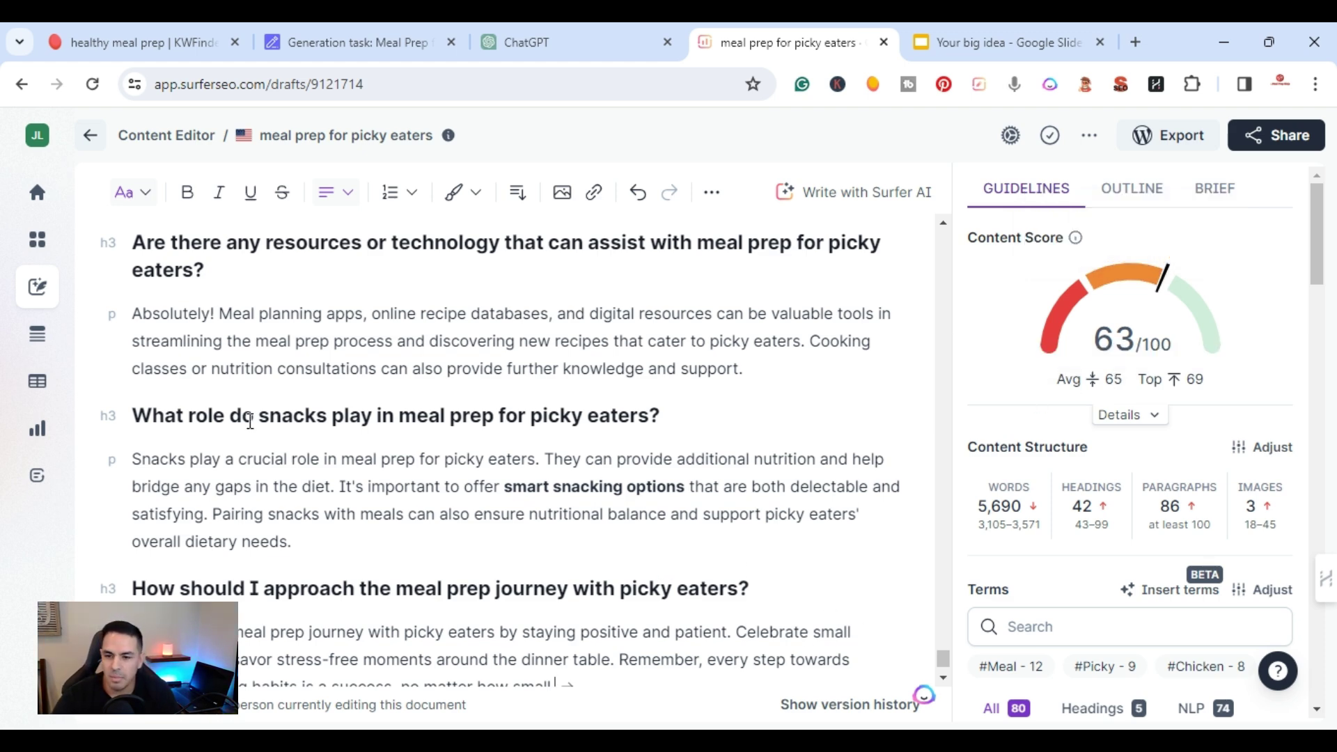
pyautogui.scroll(10, 442, 370)
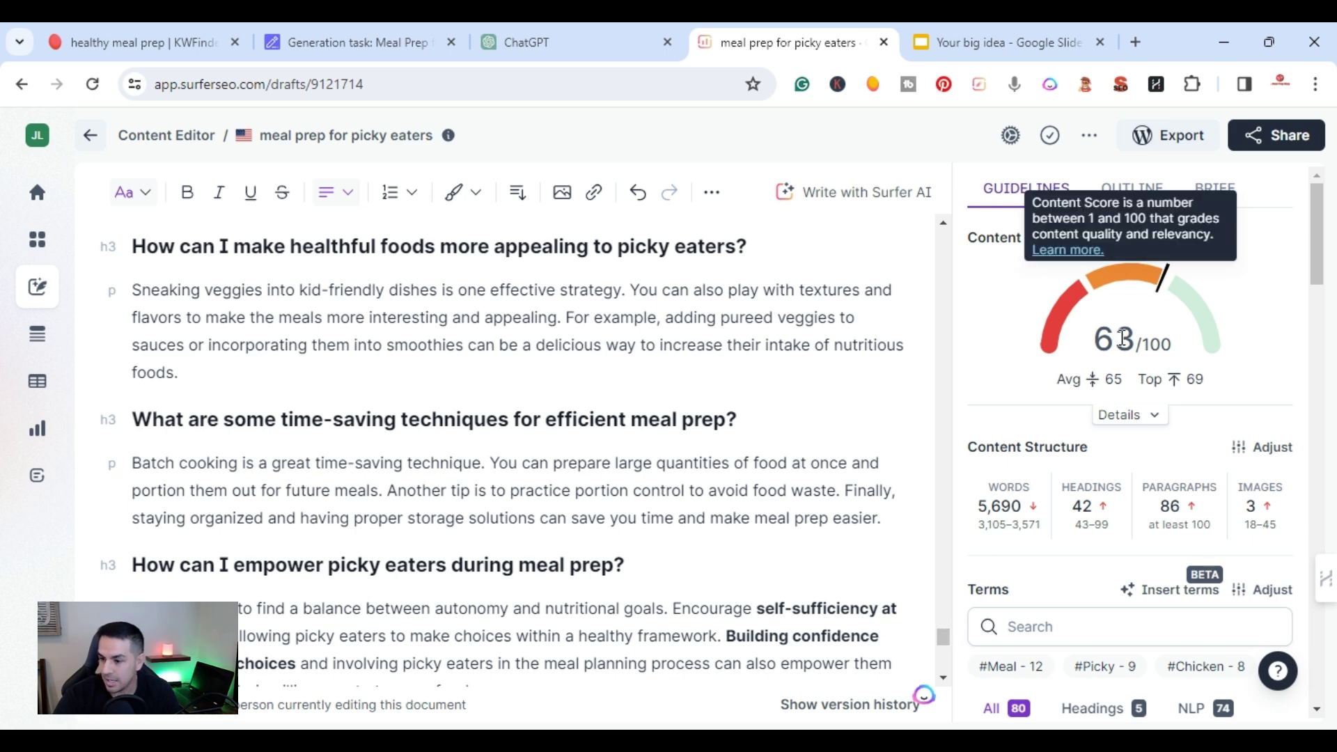
pyautogui.moveTo(995, 509)
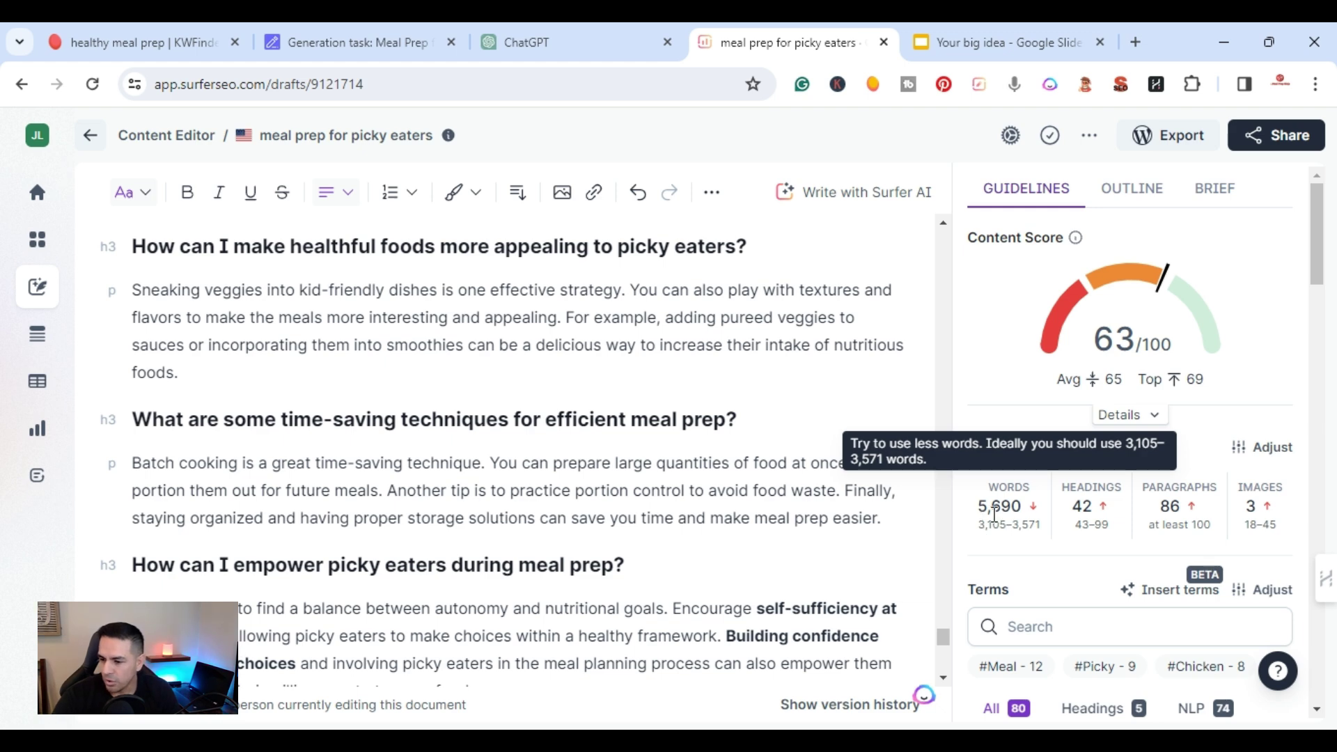
pyautogui.moveTo(1121, 512)
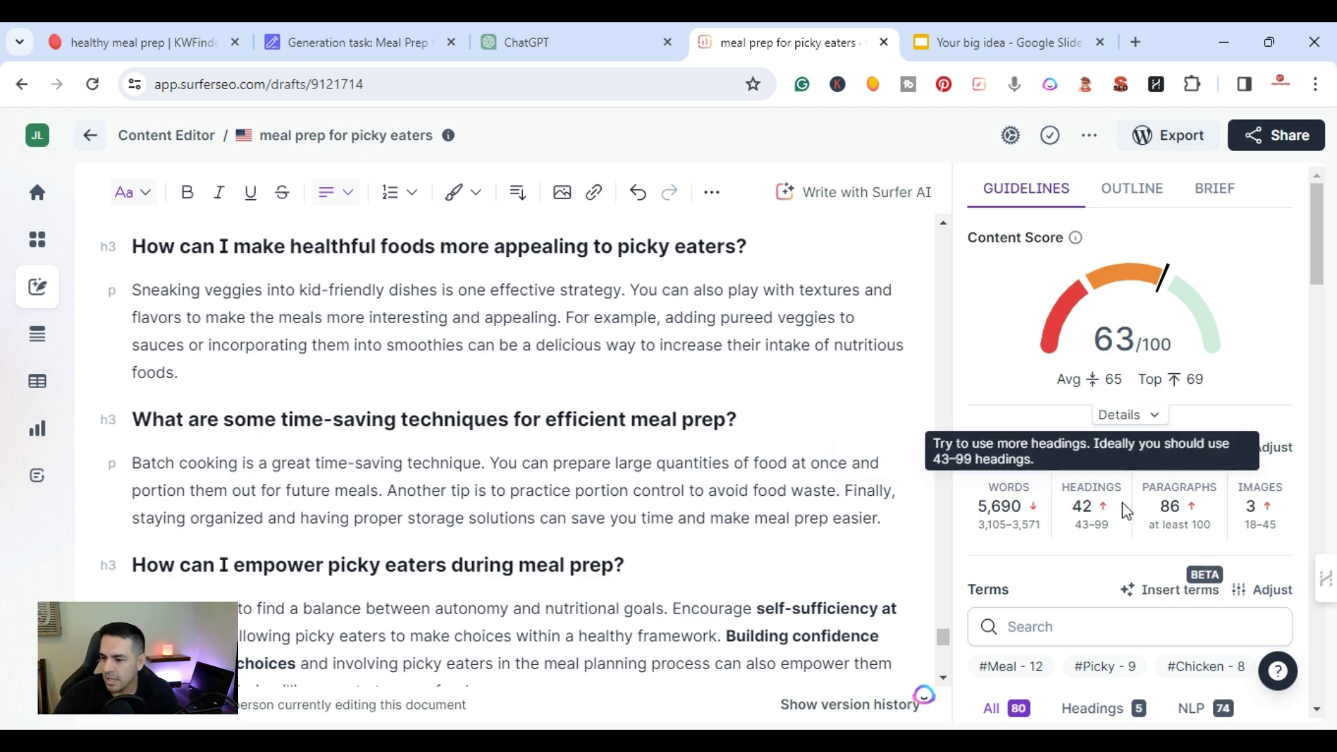
pyautogui.moveTo(1177, 503)
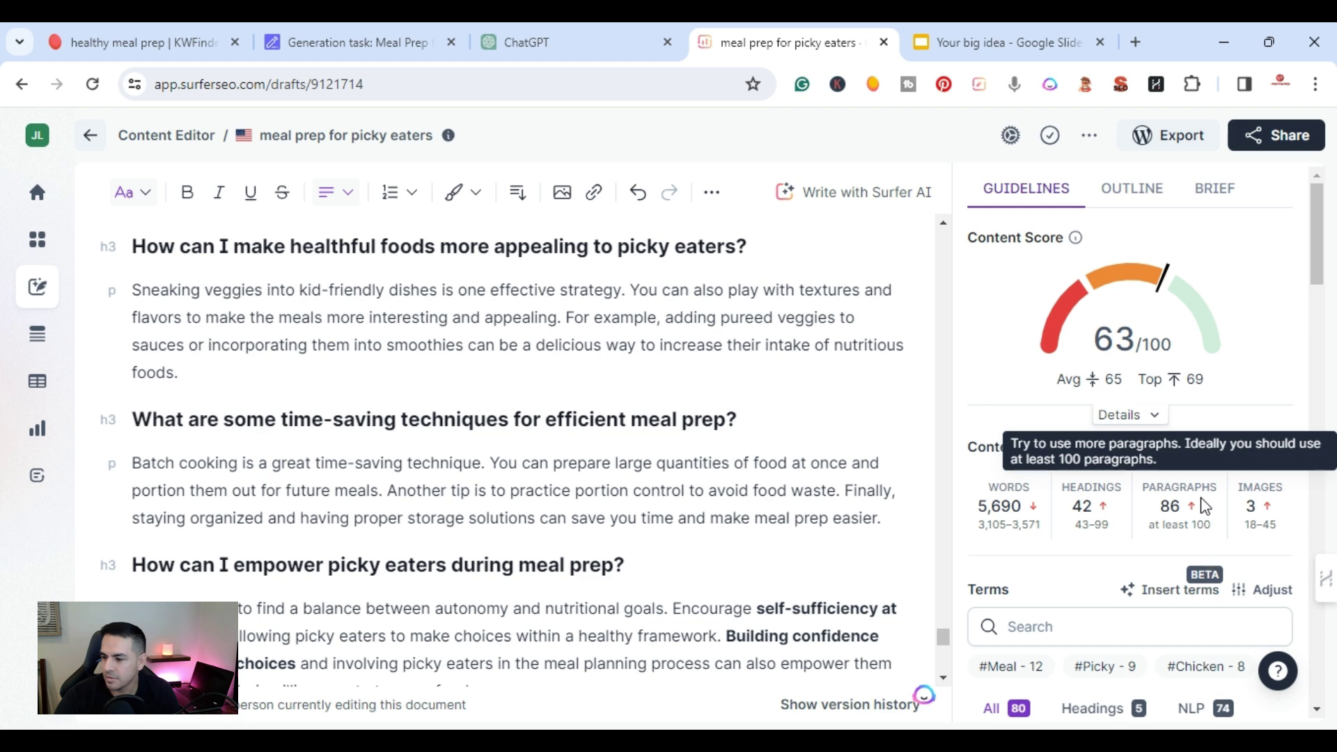
pyautogui.moveTo(1250, 503)
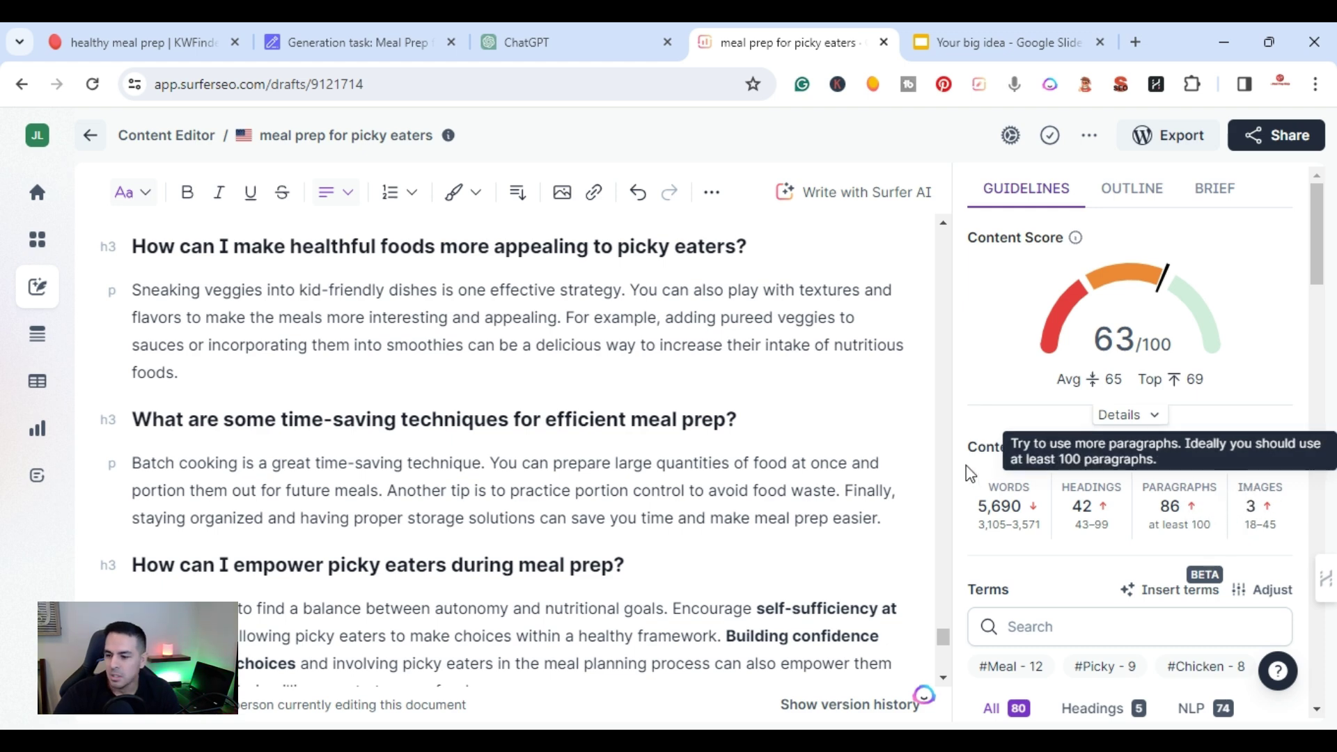
pyautogui.moveTo(938, 632); pyautogui.dragTo(935, 541)
pyautogui.scroll(20, 919, 286)
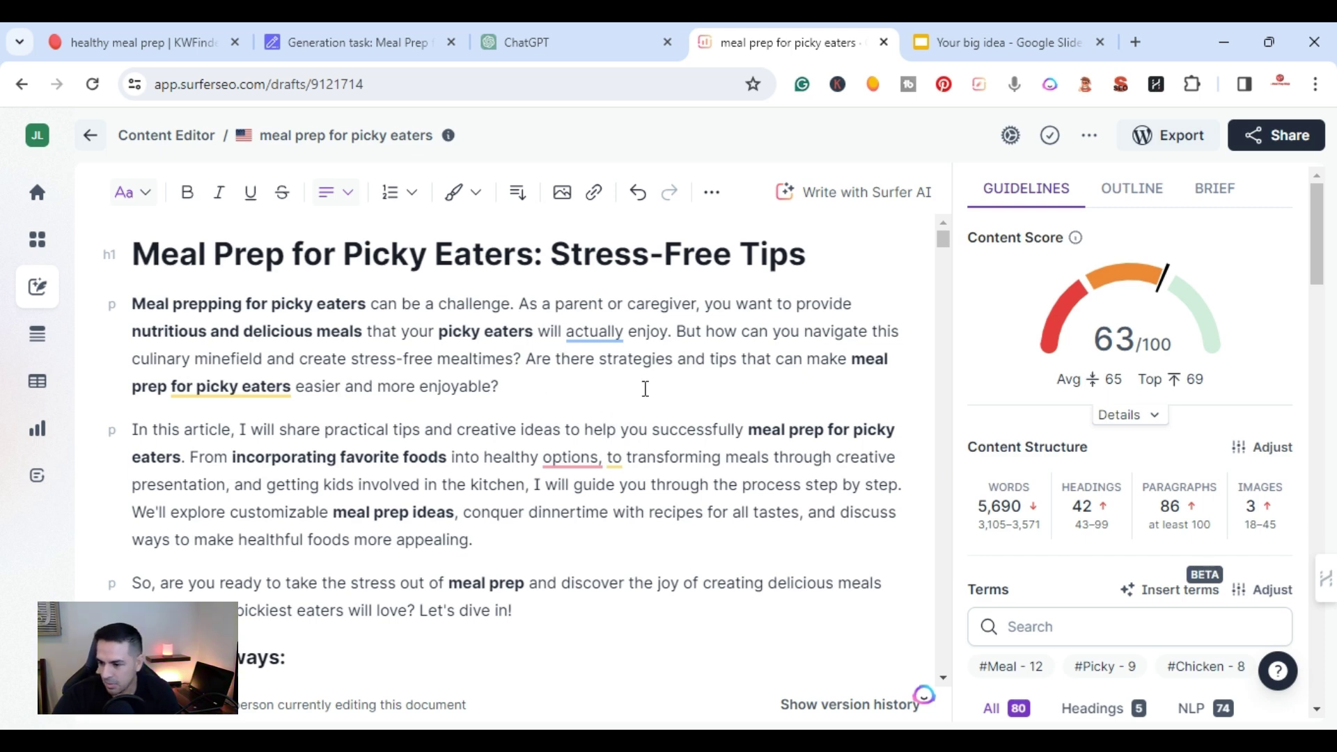
pyautogui.scroll(-2, 755, 480)
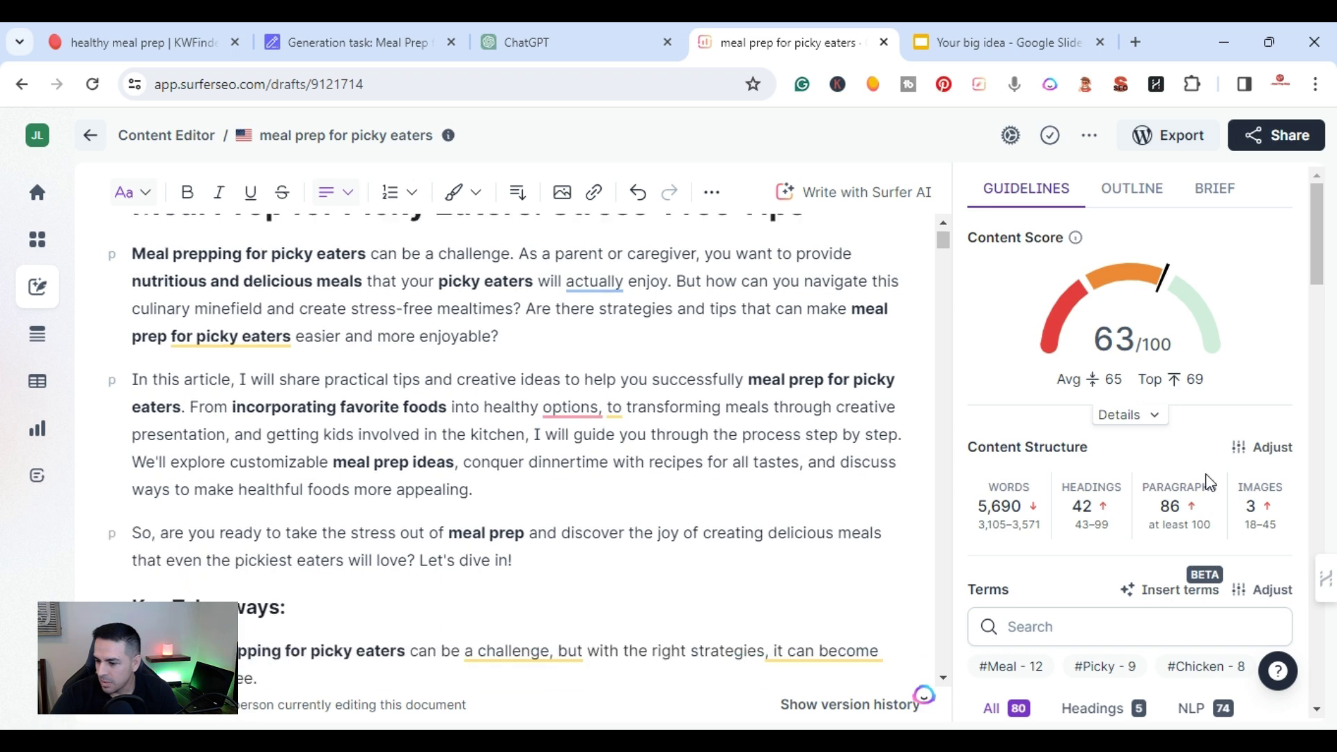
# Generate missing-term insertions with the Terms Assistant and accept healthy dinner, healthy meals, meal prep tips, shredded chicken, mashed potatoes and dinner ideas.
pyautogui.scroll(-5, 1322, 479)
pyautogui.scroll(3, 1224, 508)
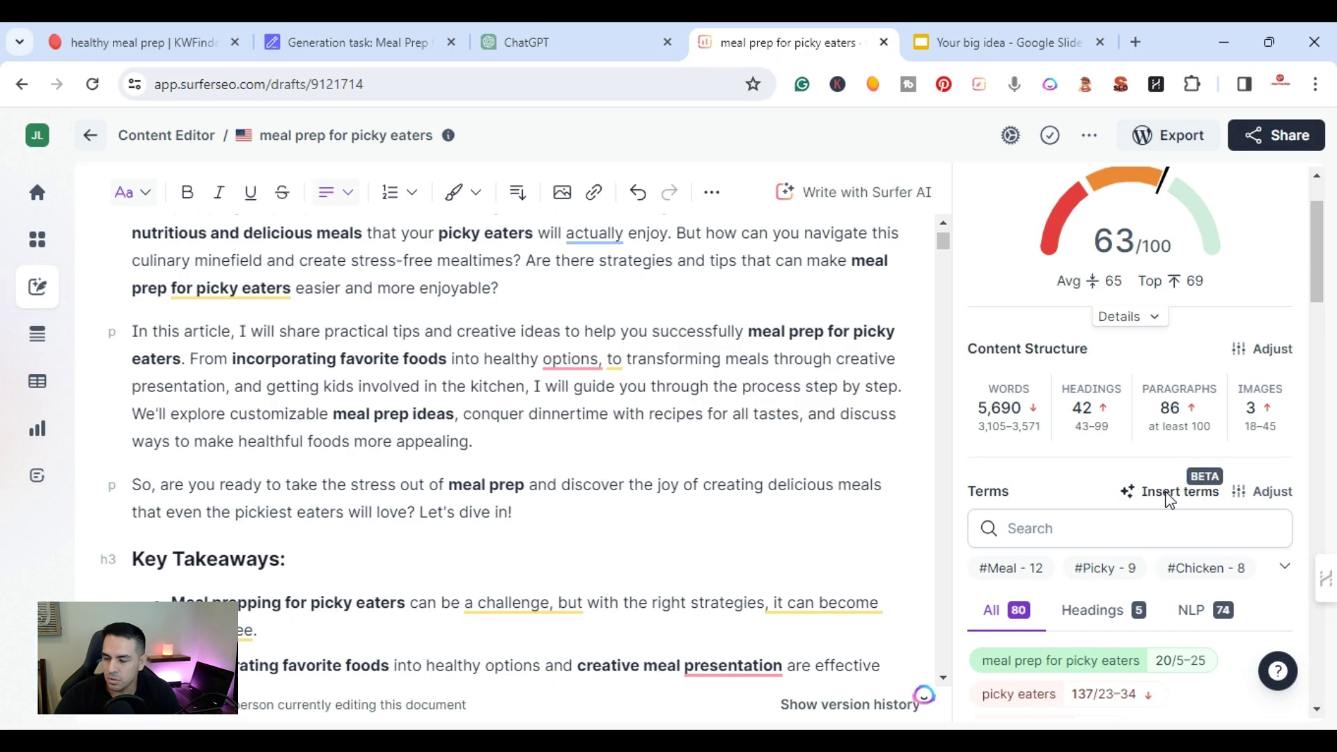
pyautogui.click(1048, 317)
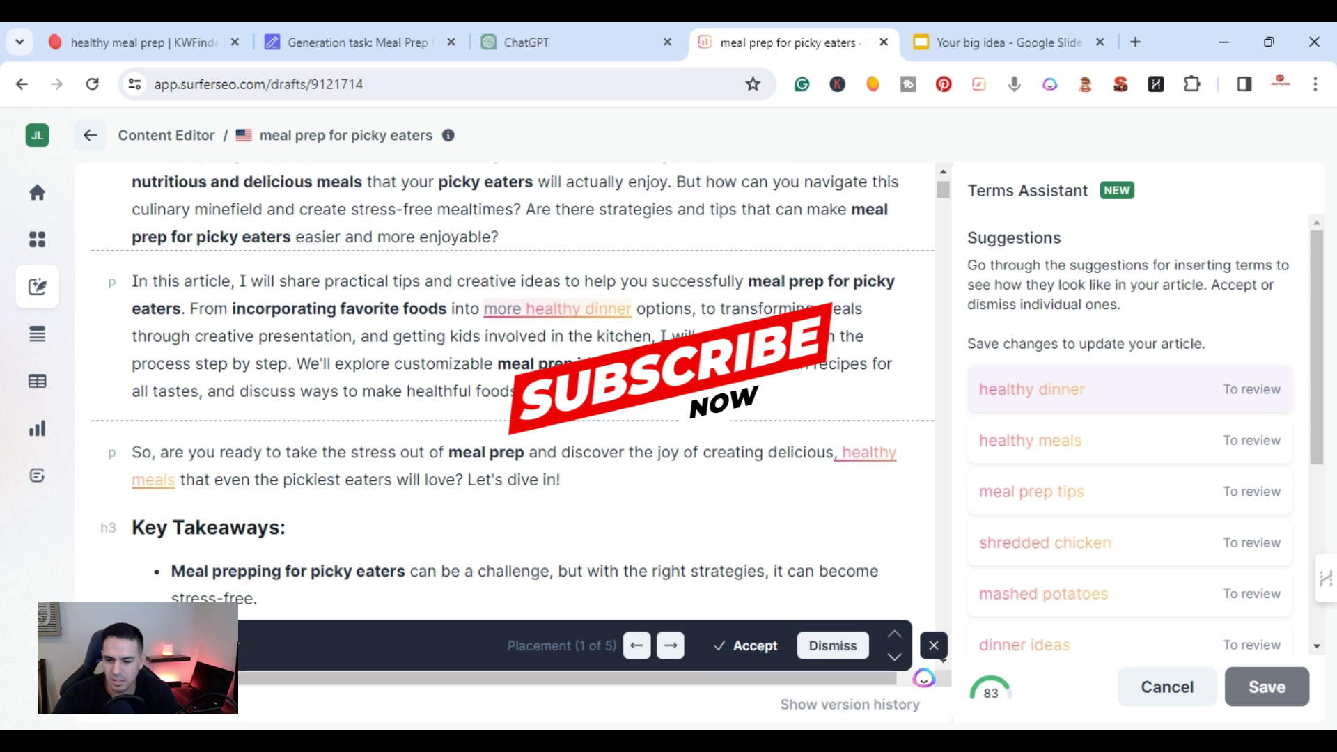
pyautogui.click(749, 646)
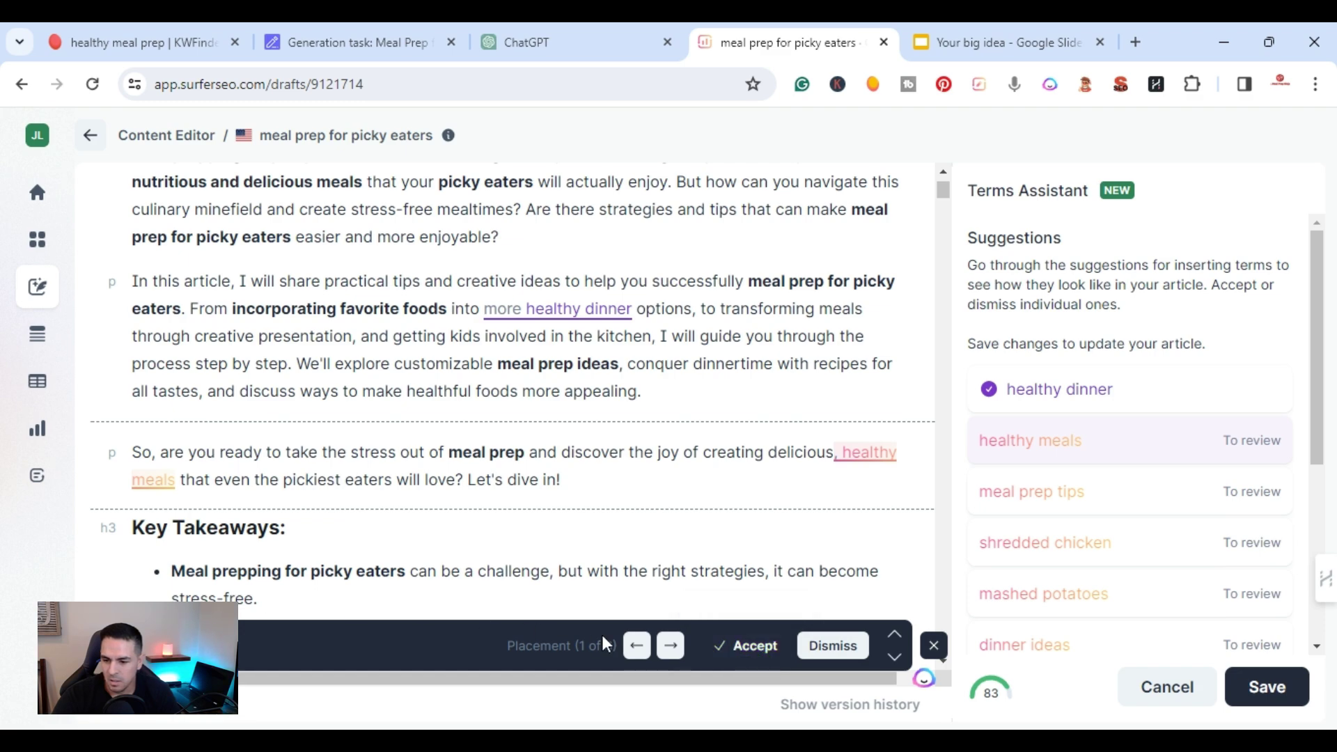
pyautogui.click(749, 646)
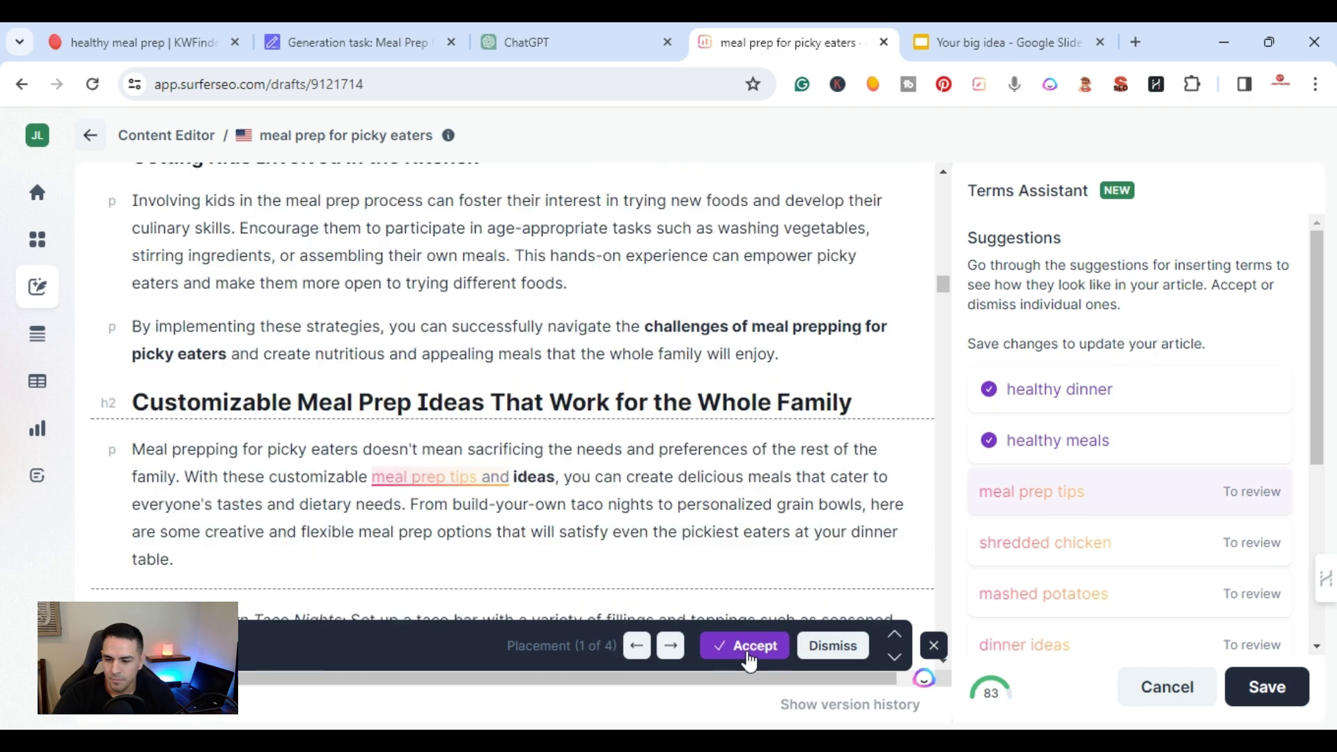
pyautogui.click(744, 647)
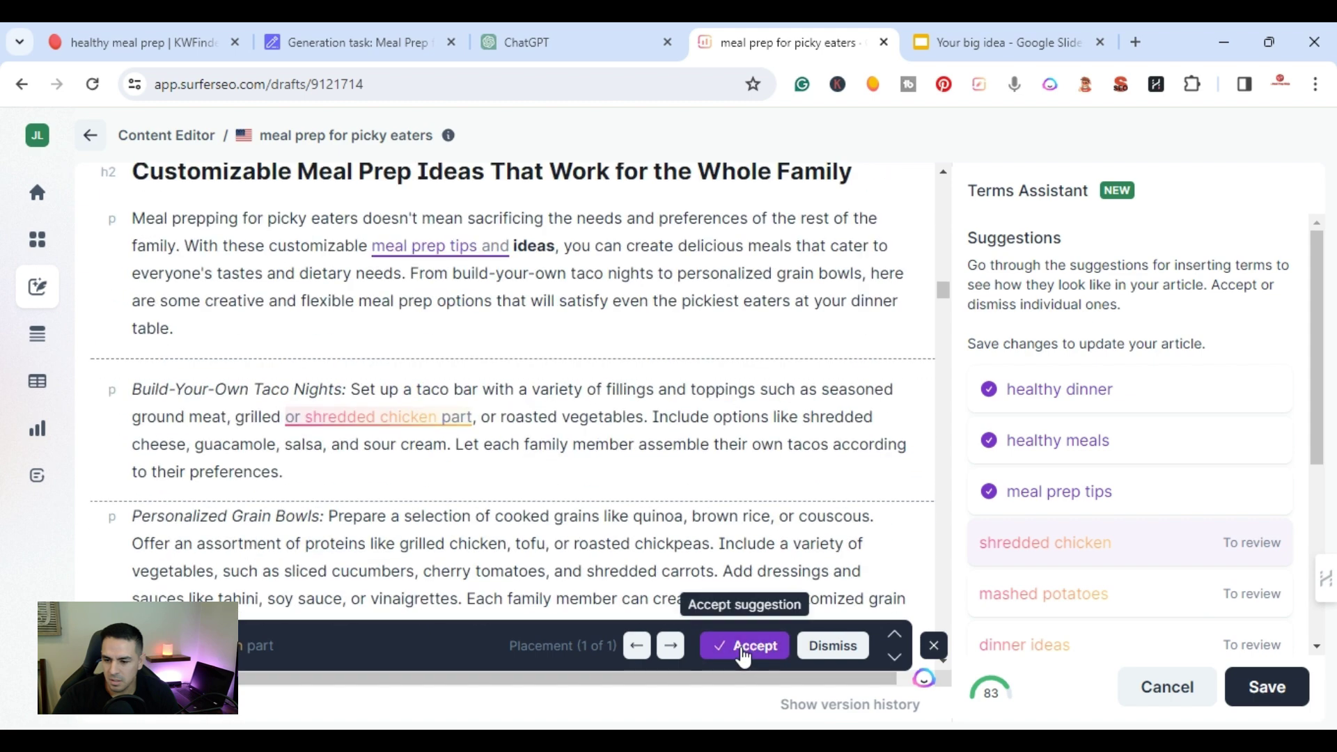
pyautogui.click(743, 647)
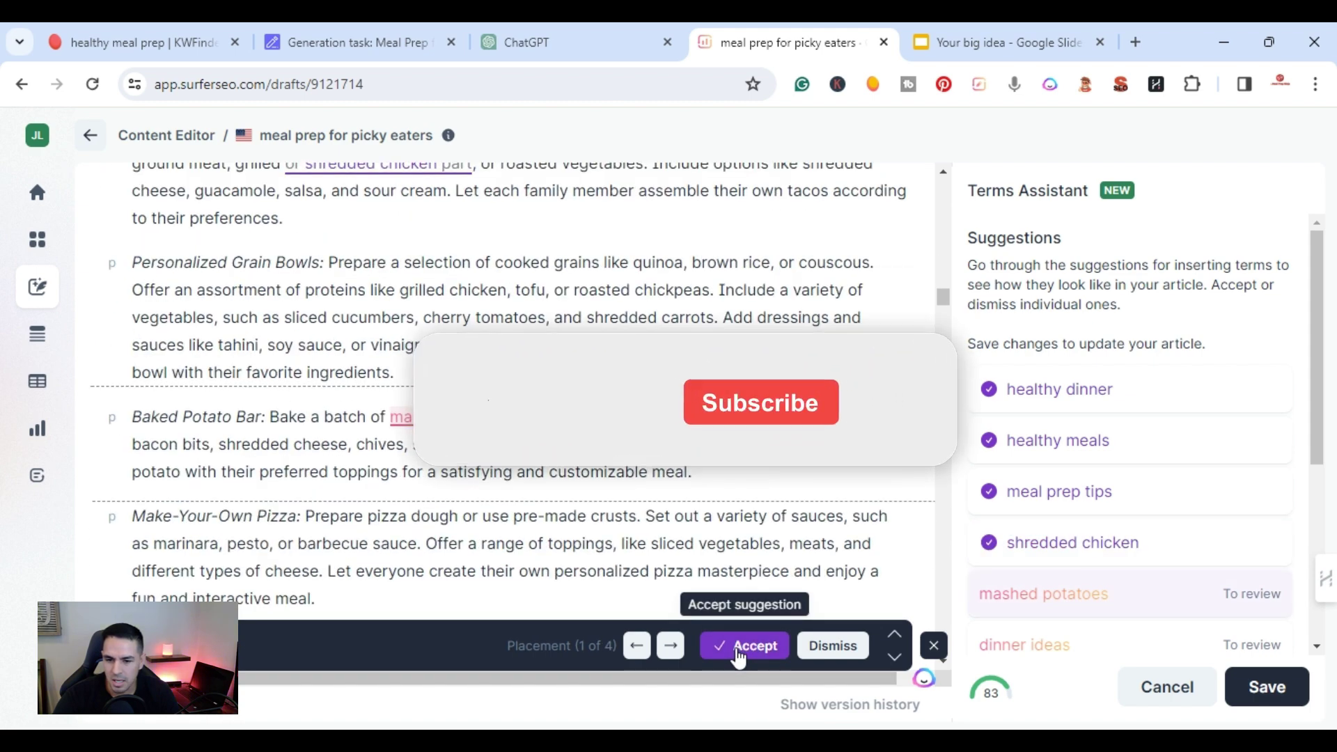
pyautogui.click(739, 646)
pyautogui.click(736, 649)
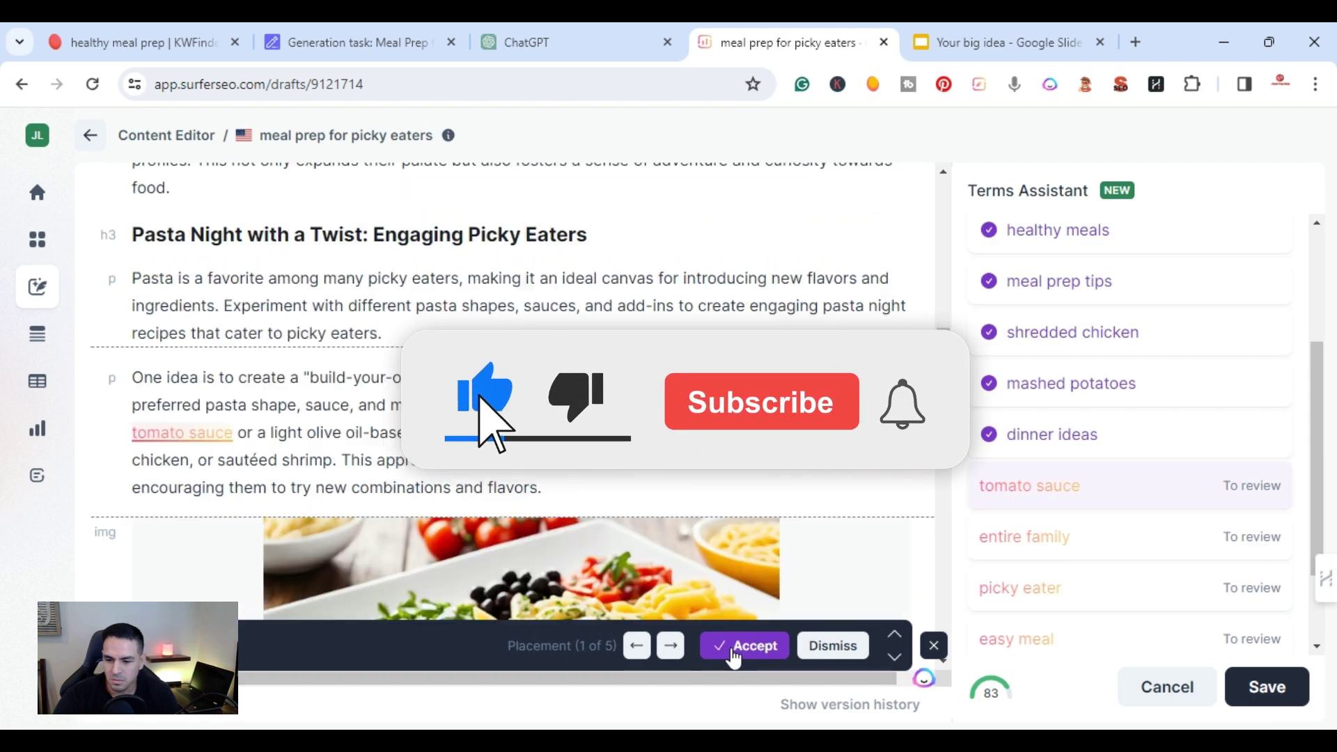
# Accept the suggestions for tomato sauce, entire family, picky eater, easy meal, healthy foods and healthy recipes, and save the changes to the article.
pyautogui.click(733, 652)
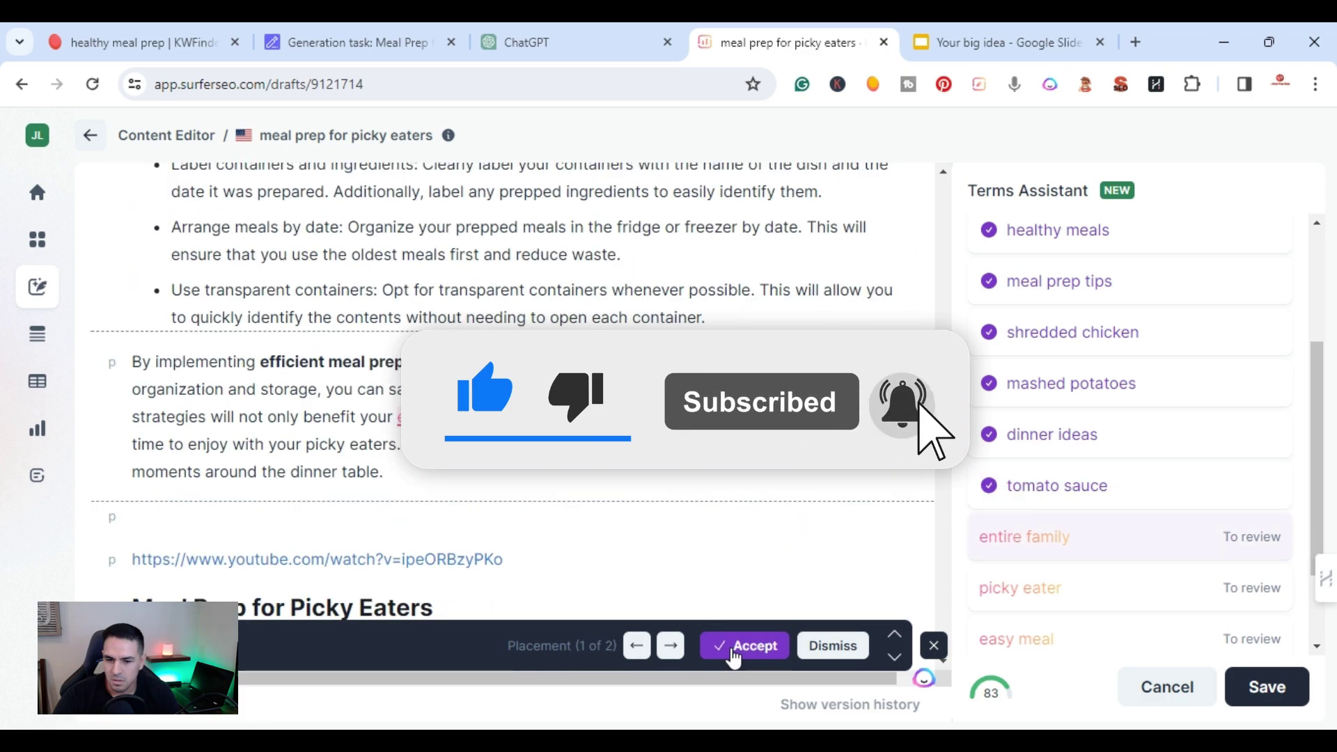
pyautogui.click(724, 651)
pyautogui.click(728, 653)
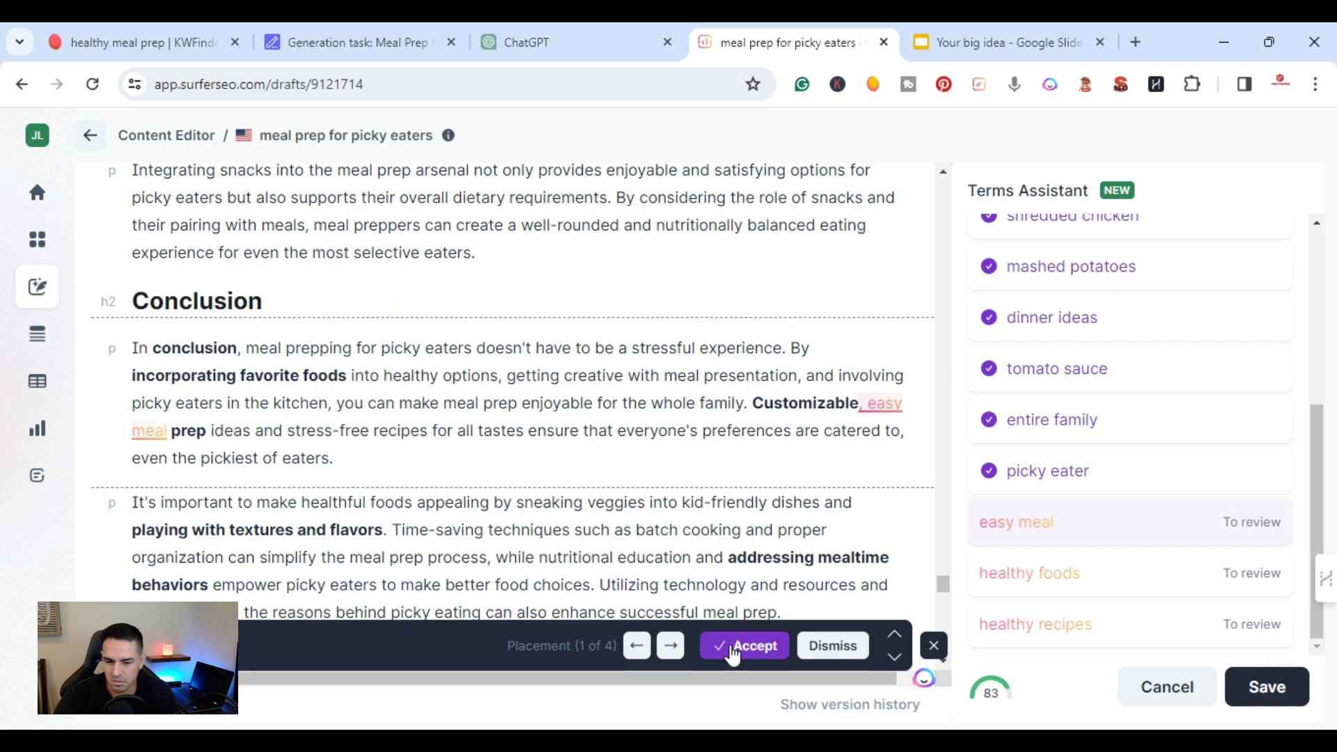
pyautogui.click(737, 650)
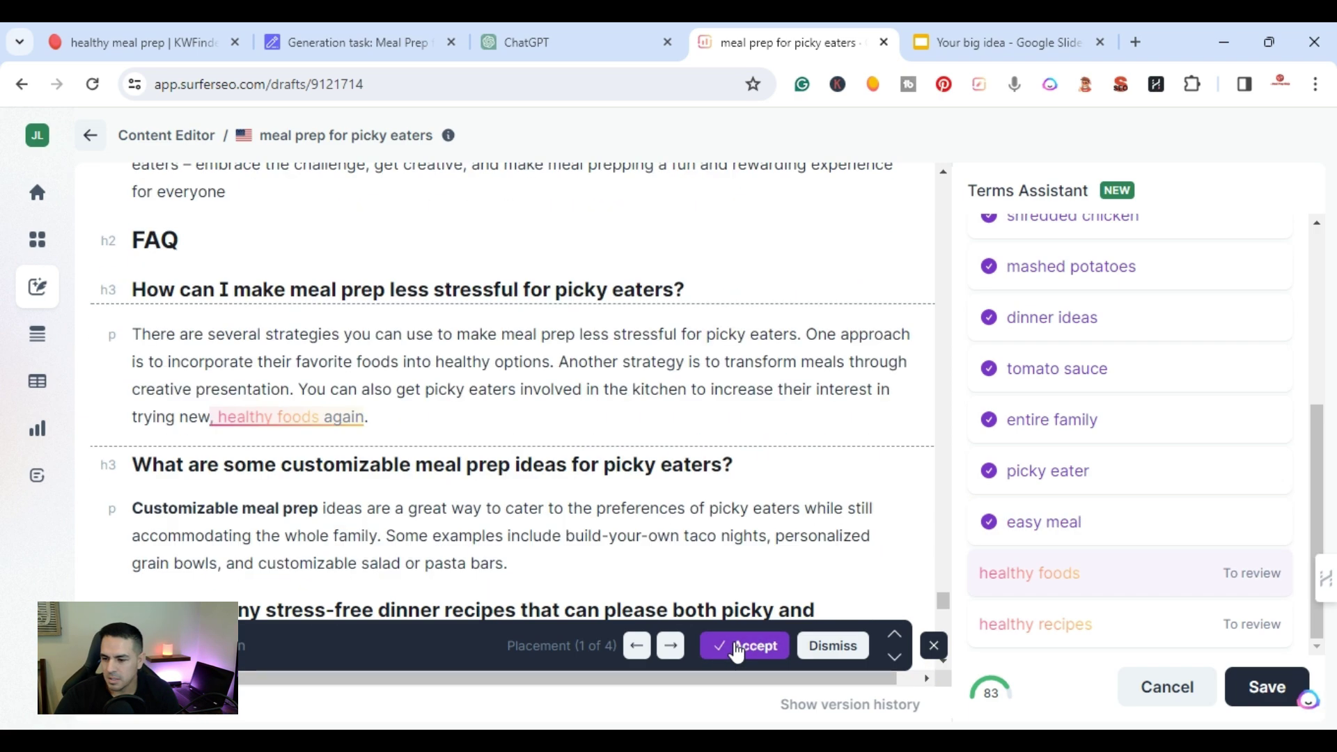
pyautogui.click(735, 650)
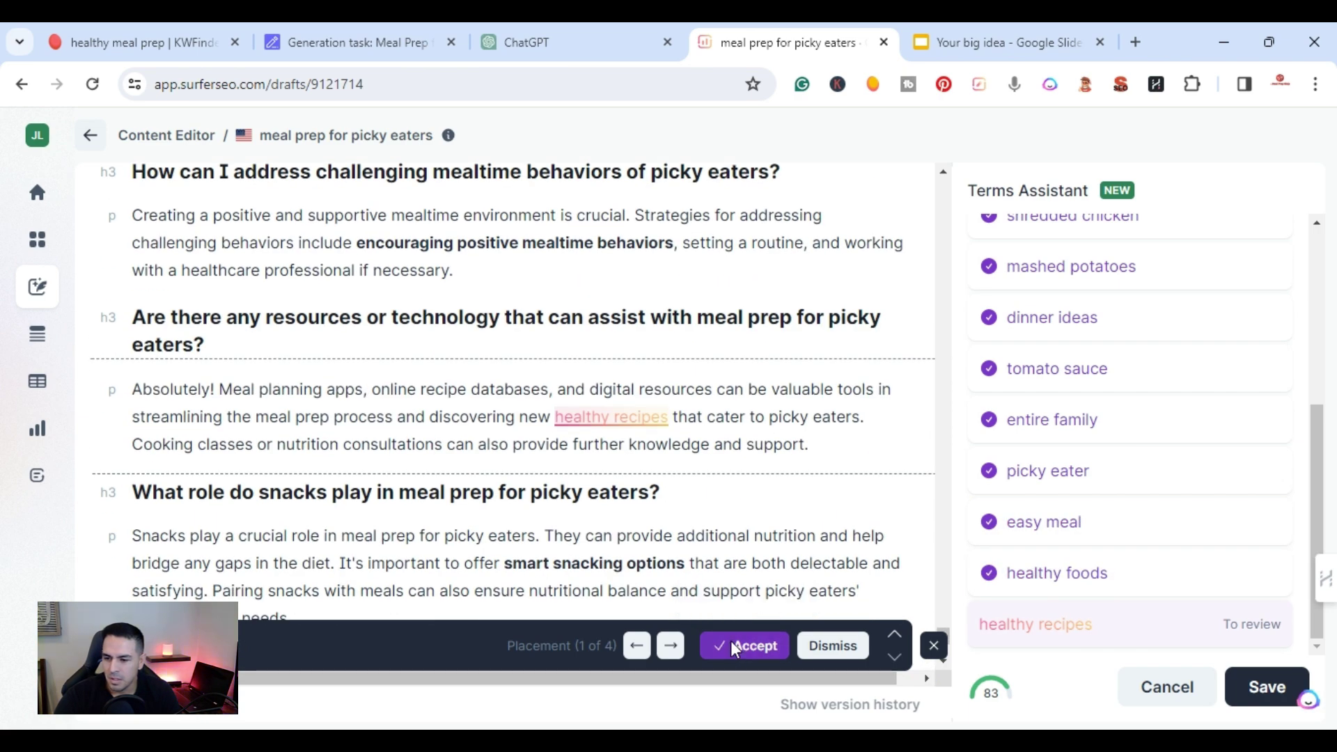
pyautogui.click(735, 650)
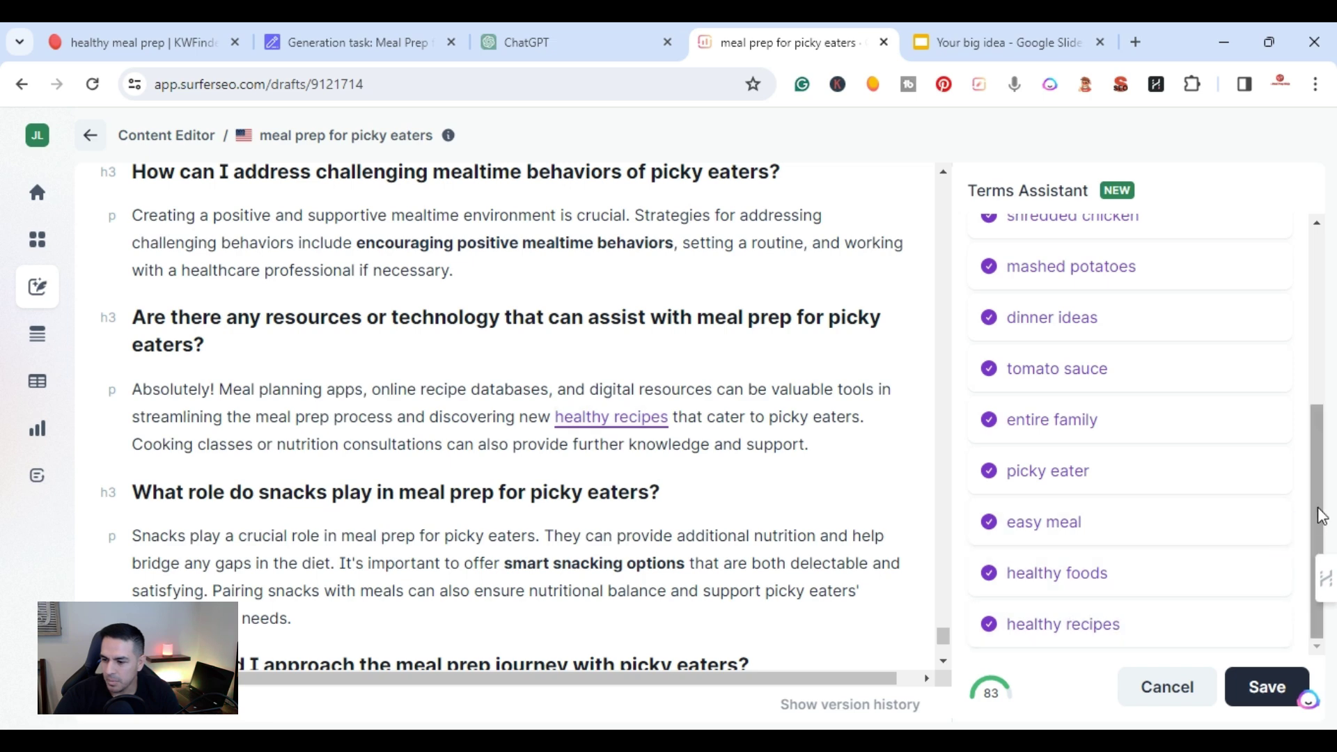
pyautogui.moveTo(1322, 513); pyautogui.dragTo(1332, 294)
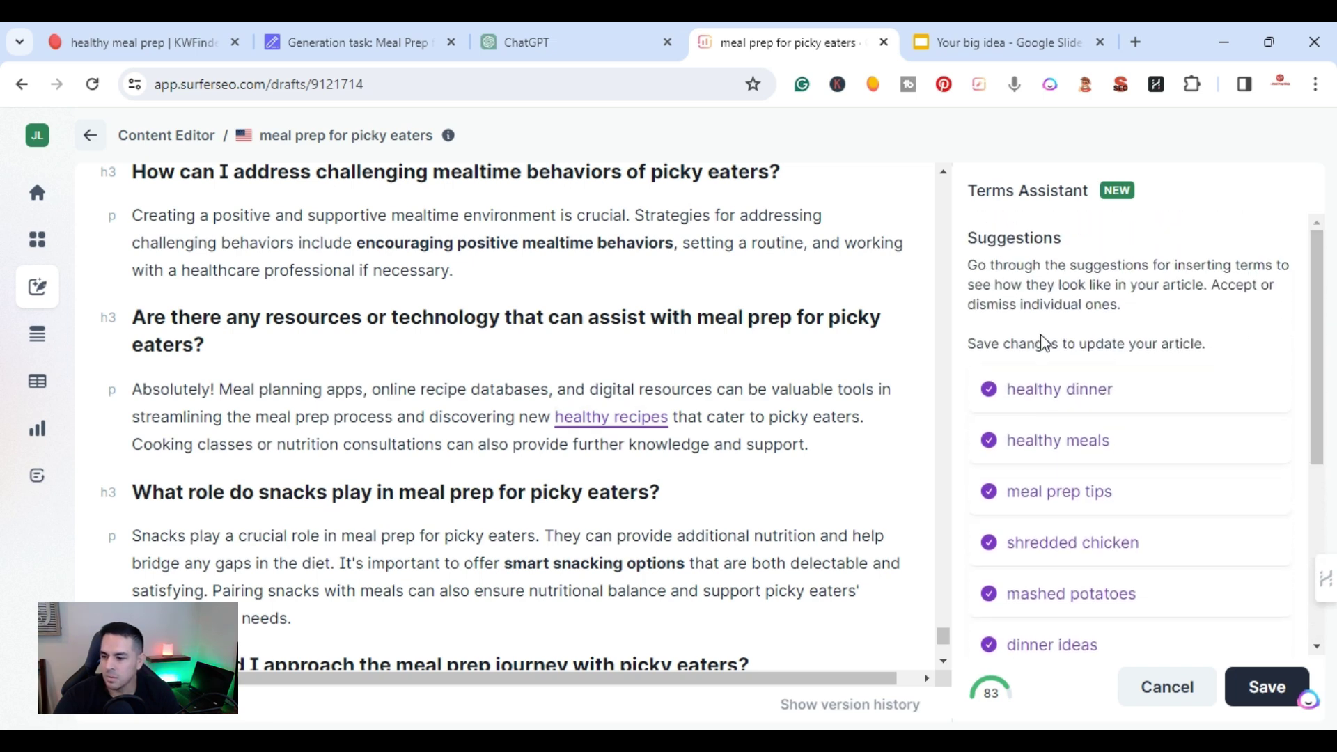
pyautogui.click(1266, 688)
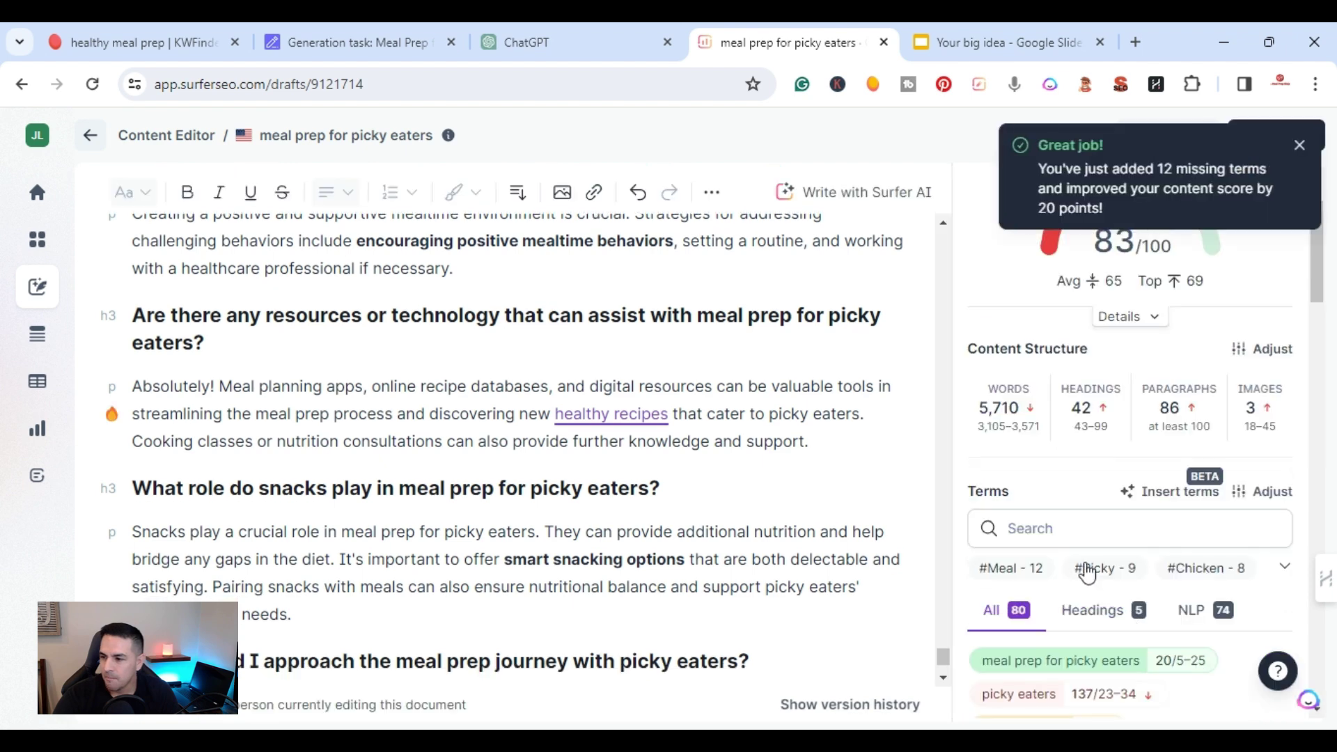
pyautogui.click(1299, 145)
# Compare the draft's content score with the competitors' average and top scores and with the individual scores in the Organic Competitors list.
pyautogui.moveTo(1117, 340)
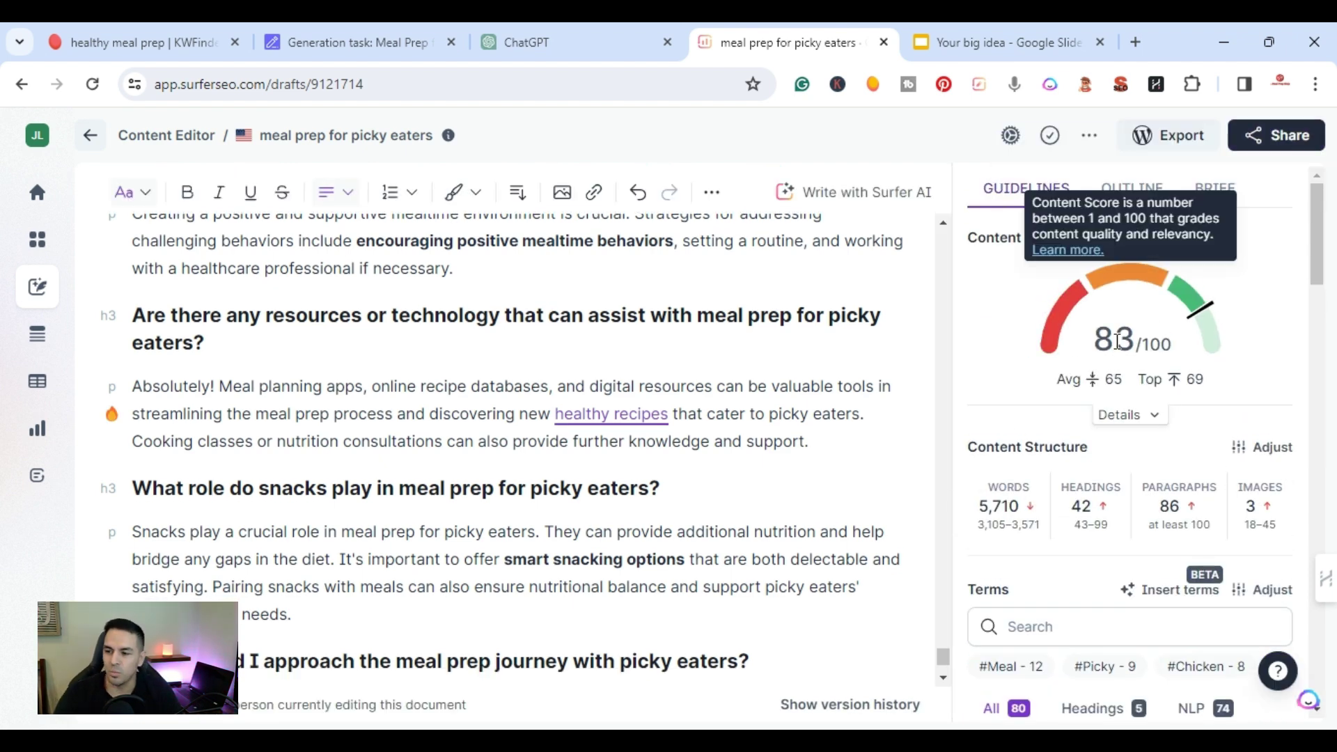
pyautogui.moveTo(1115, 378)
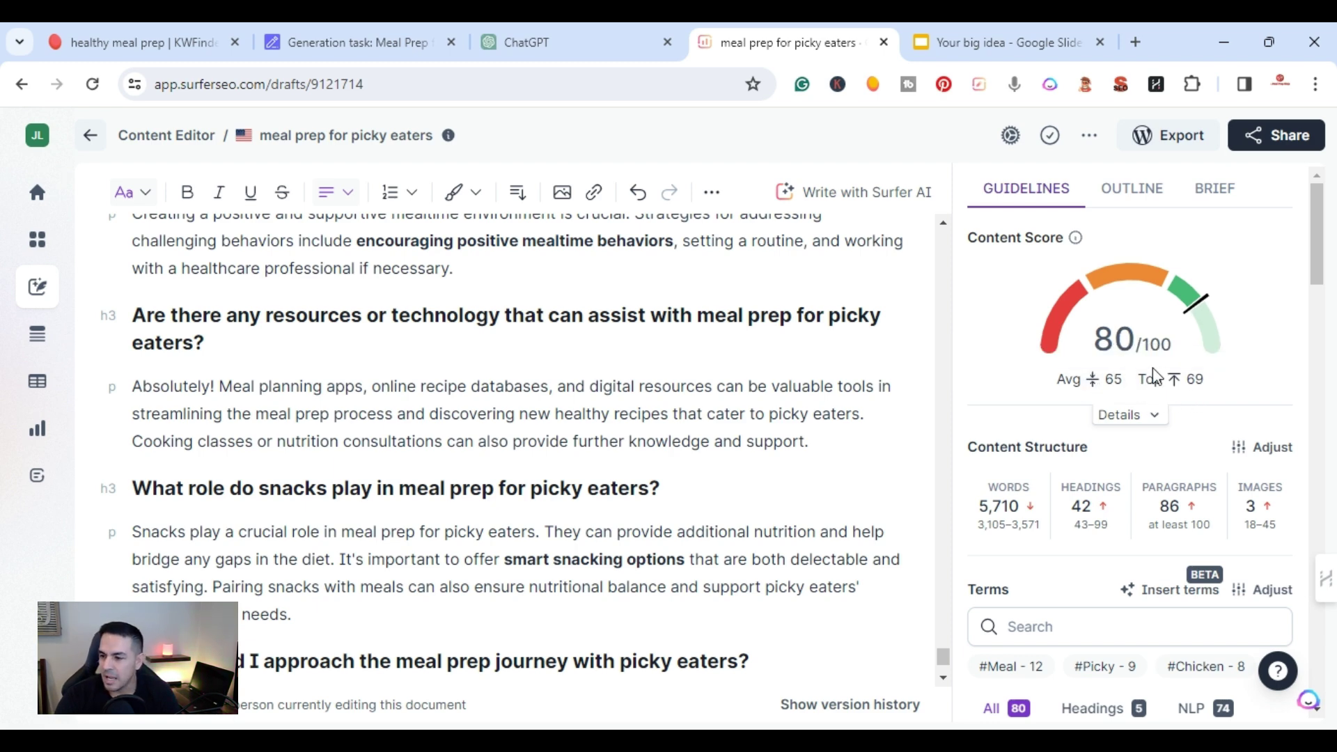
pyautogui.moveTo(1176, 313)
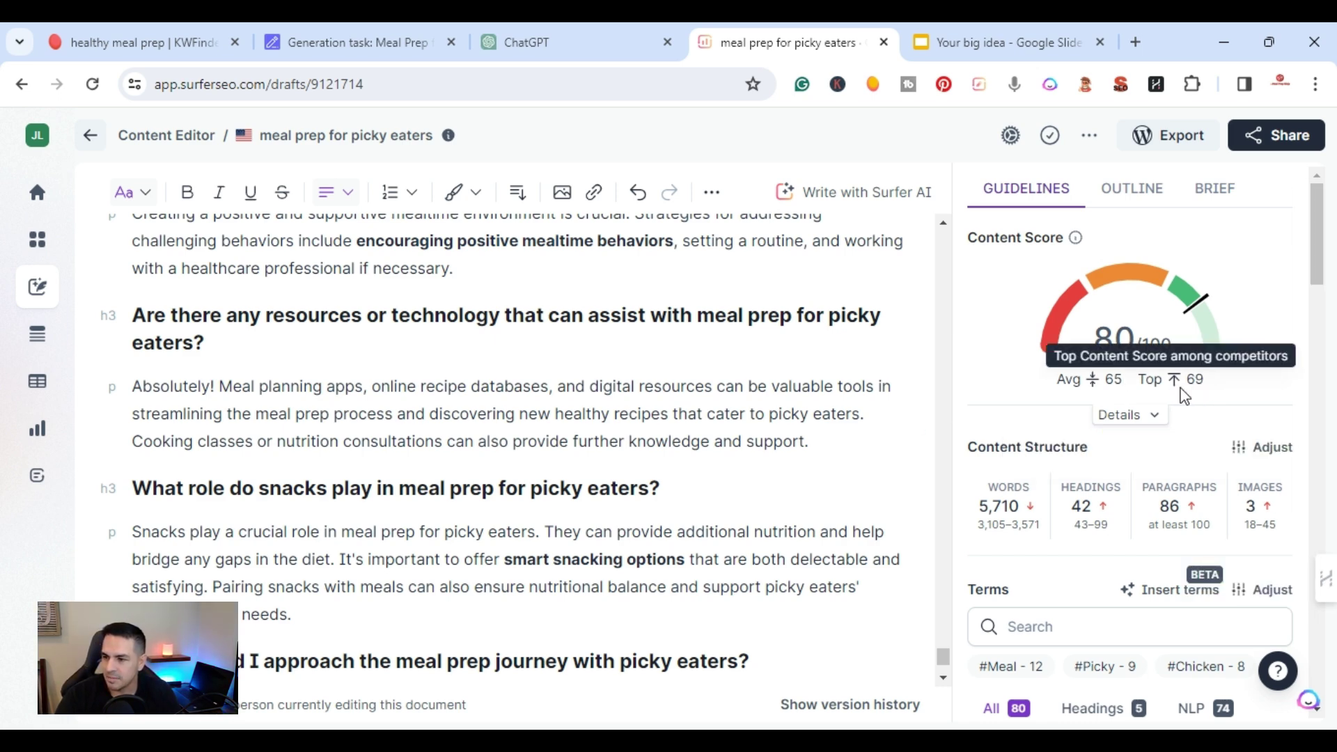
pyautogui.click(1091, 139)
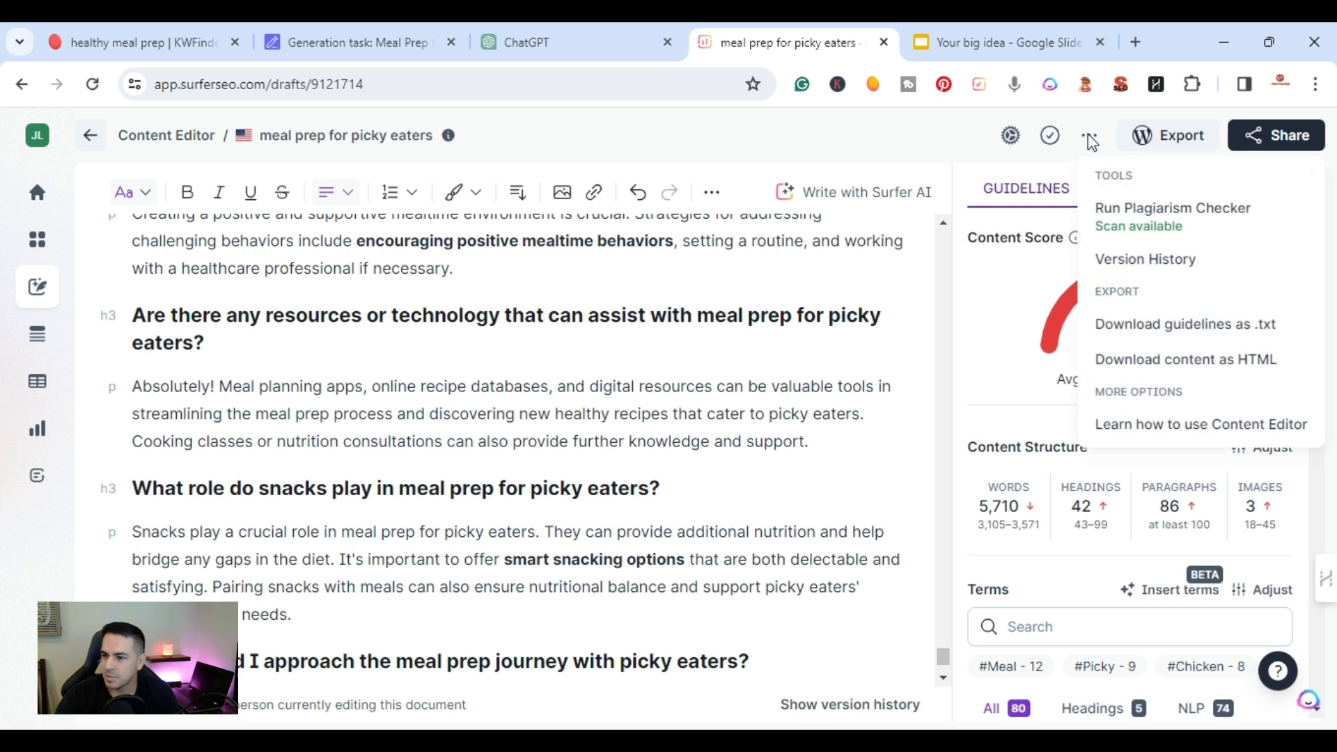
pyautogui.click(1011, 141)
pyautogui.click(1012, 141)
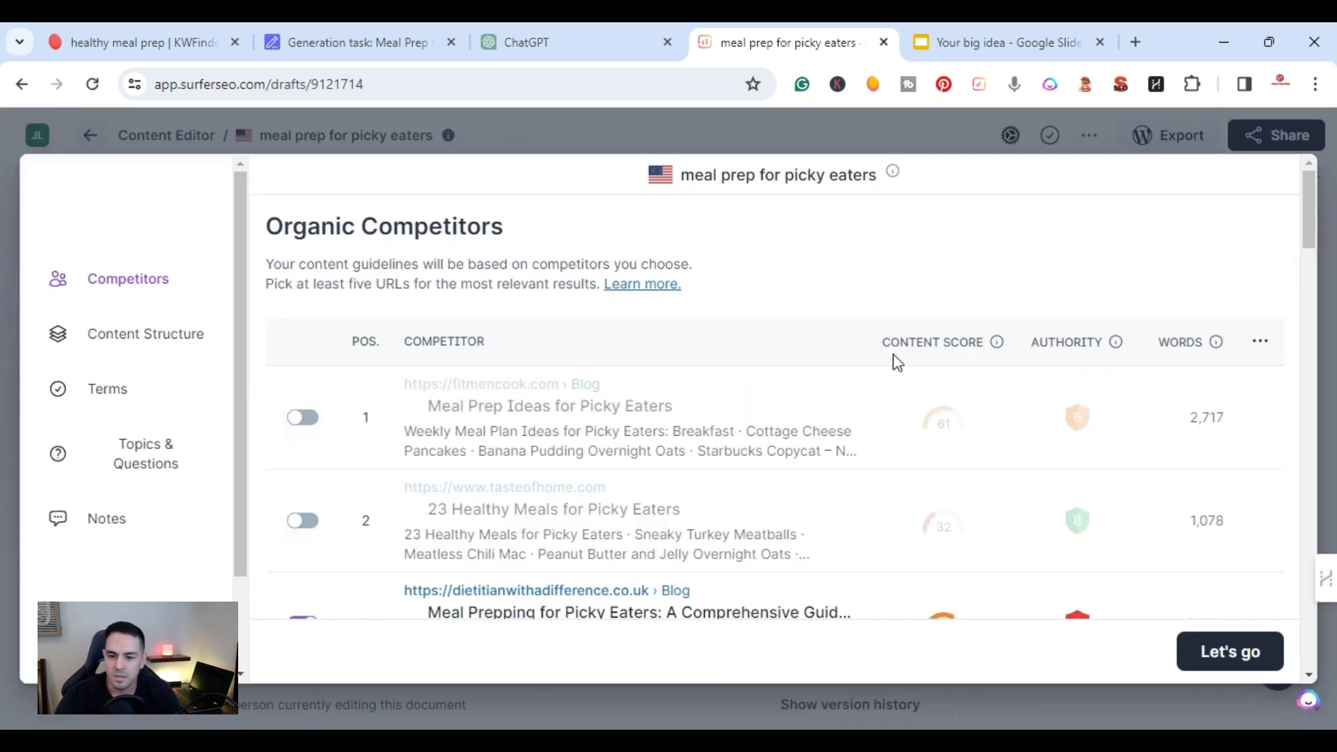
pyautogui.scroll(-3, 842, 450)
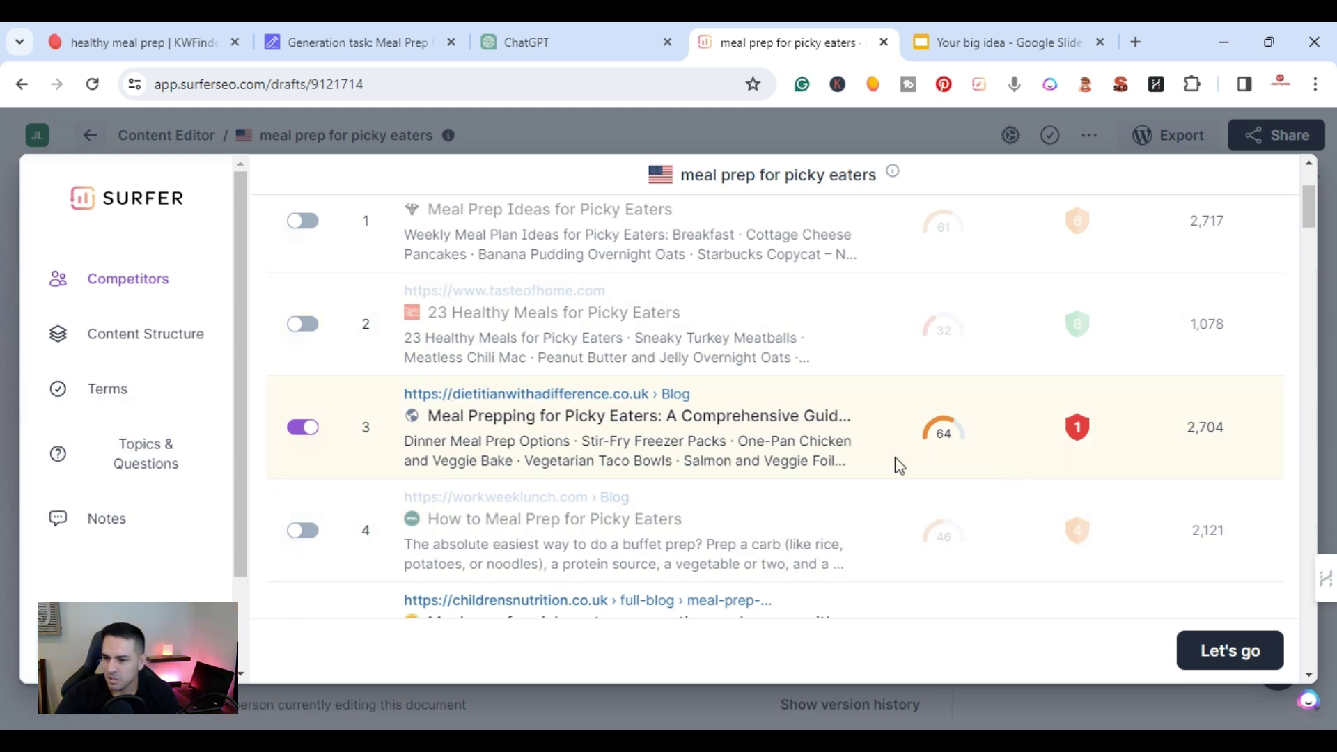
pyautogui.scroll(-4, 928, 449)
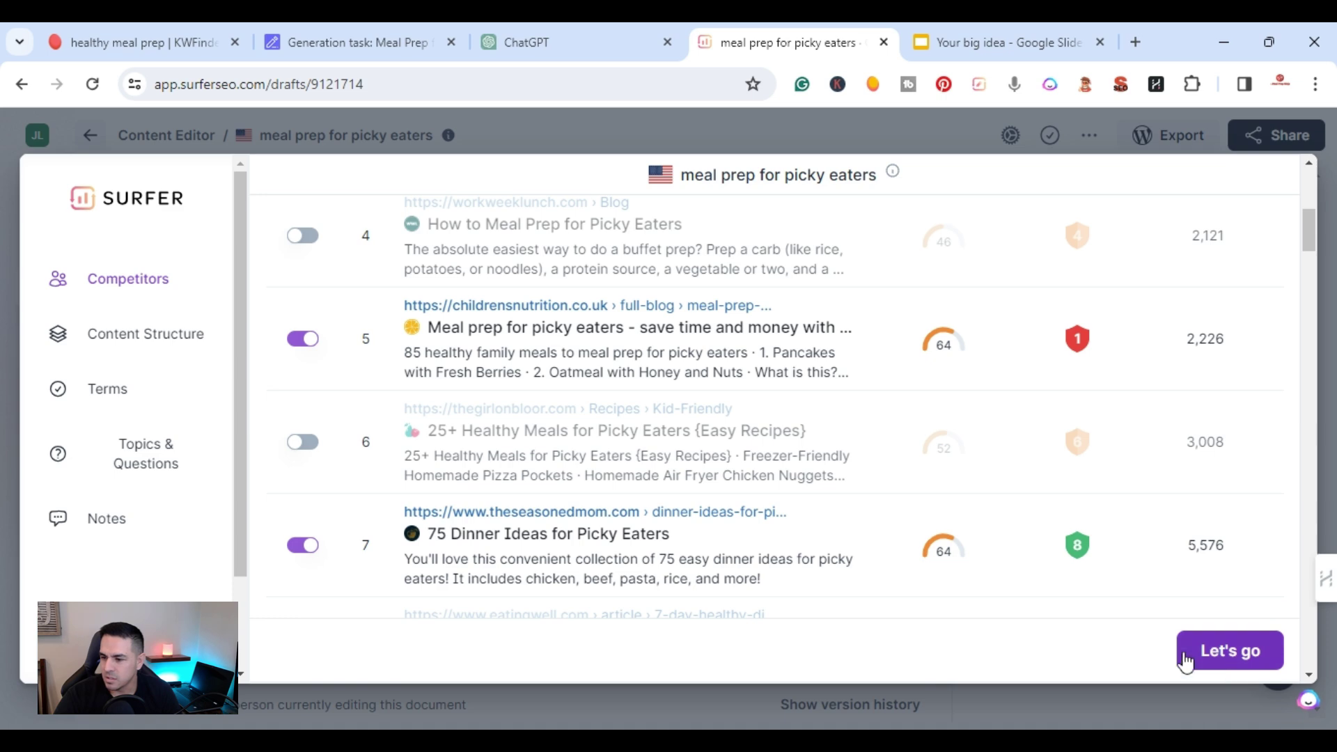
pyautogui.click(1221, 667)
pyautogui.moveTo(1119, 302)
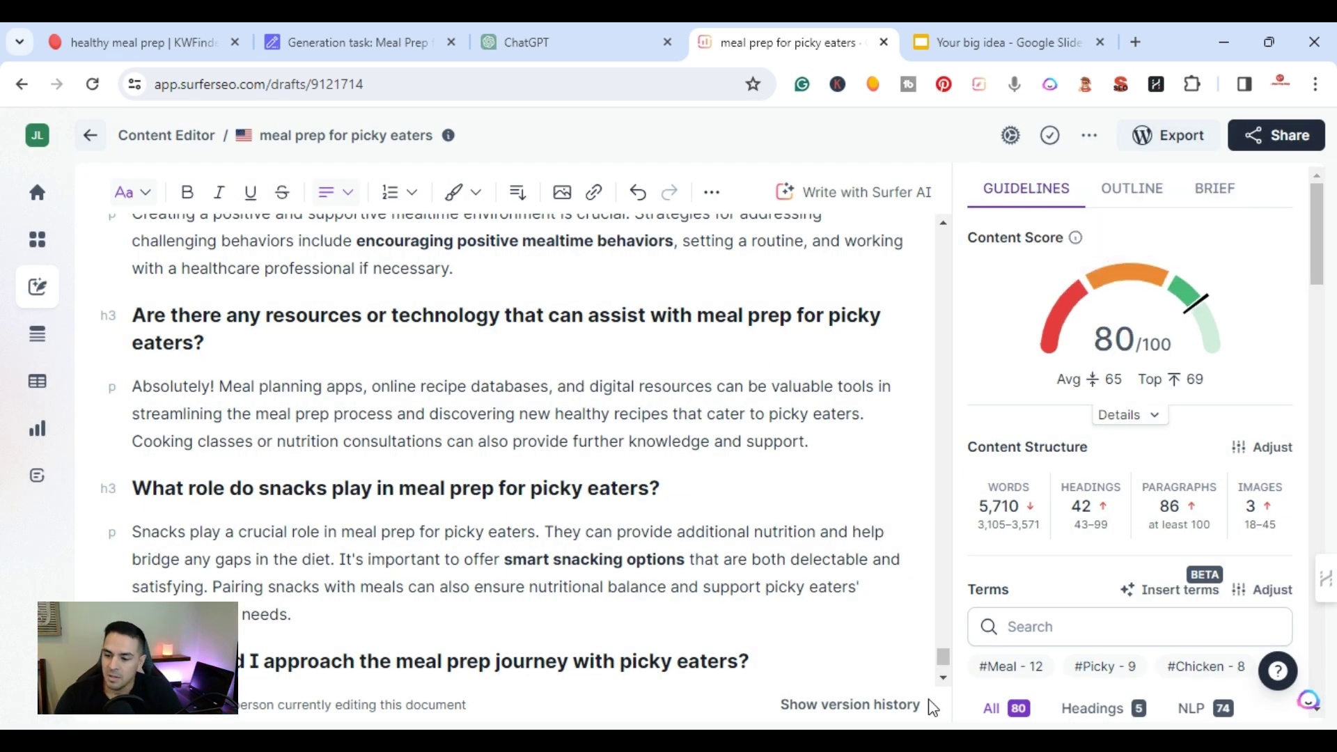
pyautogui.moveTo(945, 658); pyautogui.dragTo(914, 225)
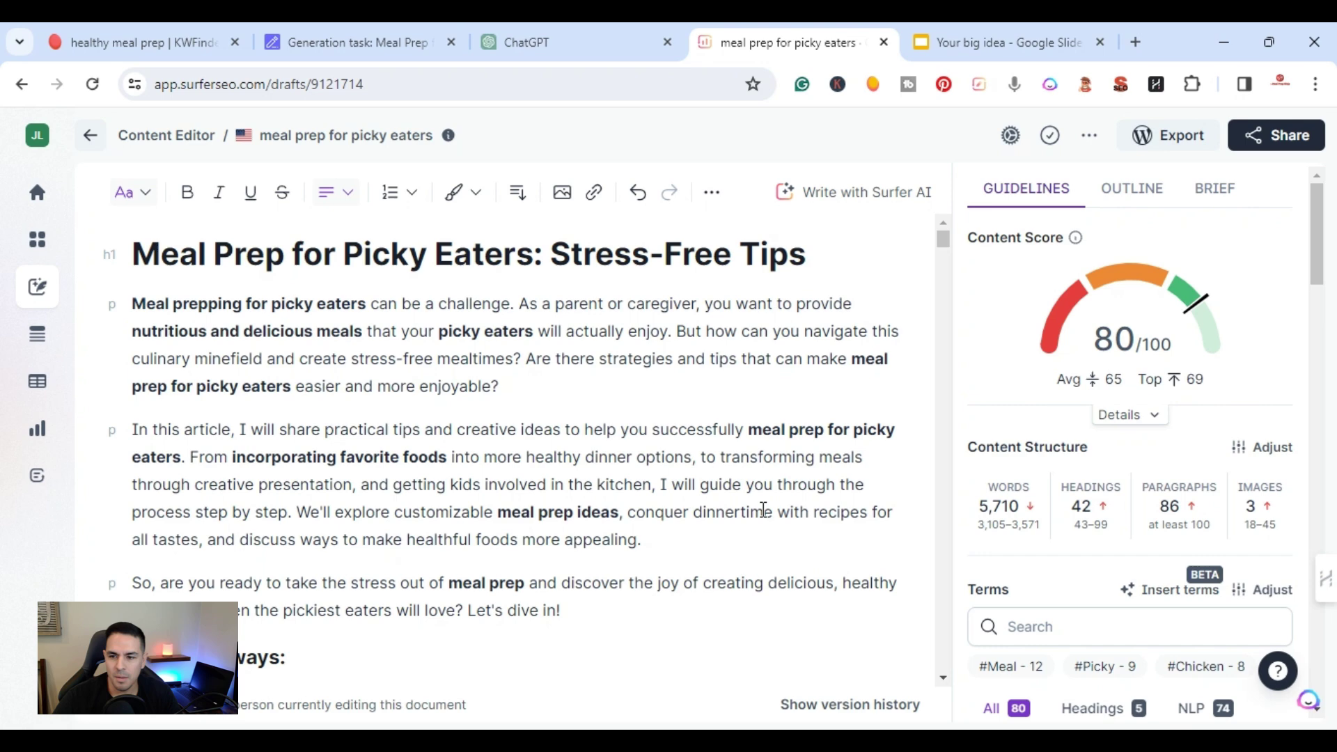
pyautogui.click(386, 31)
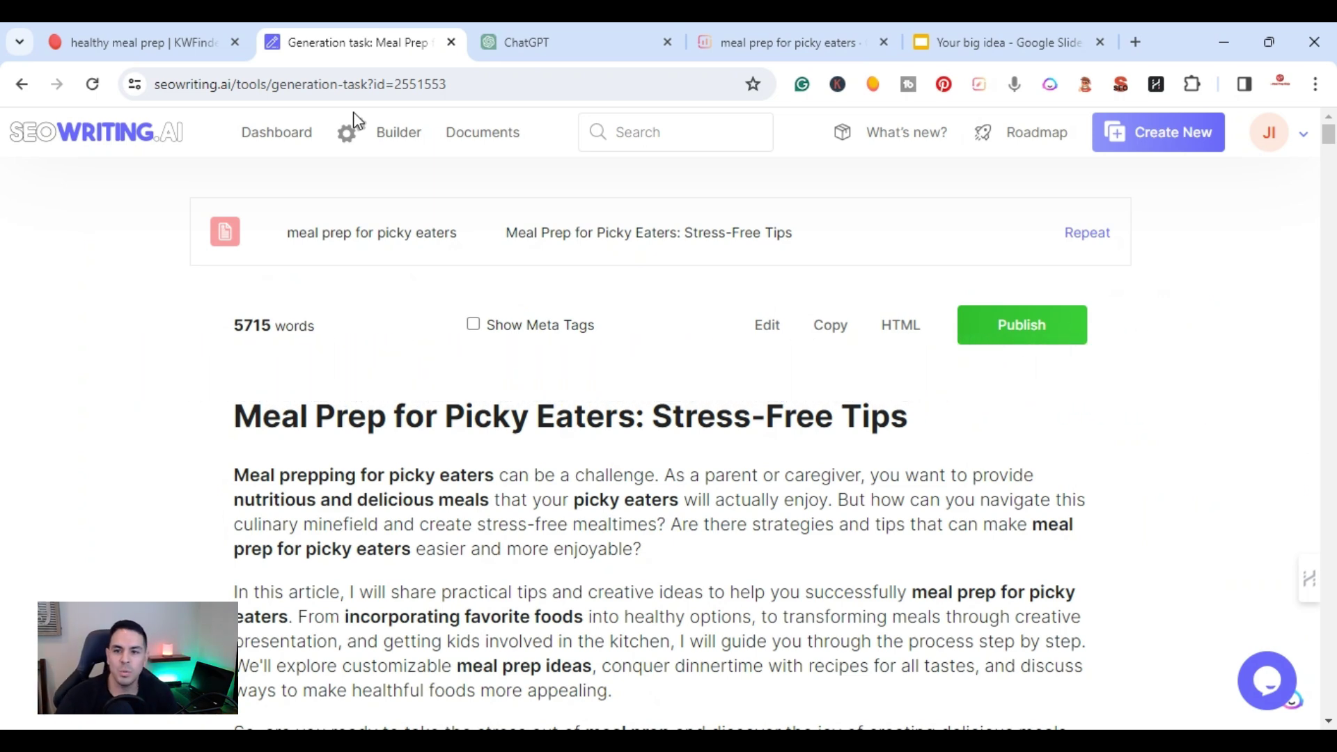
pyautogui.click(792, 32)
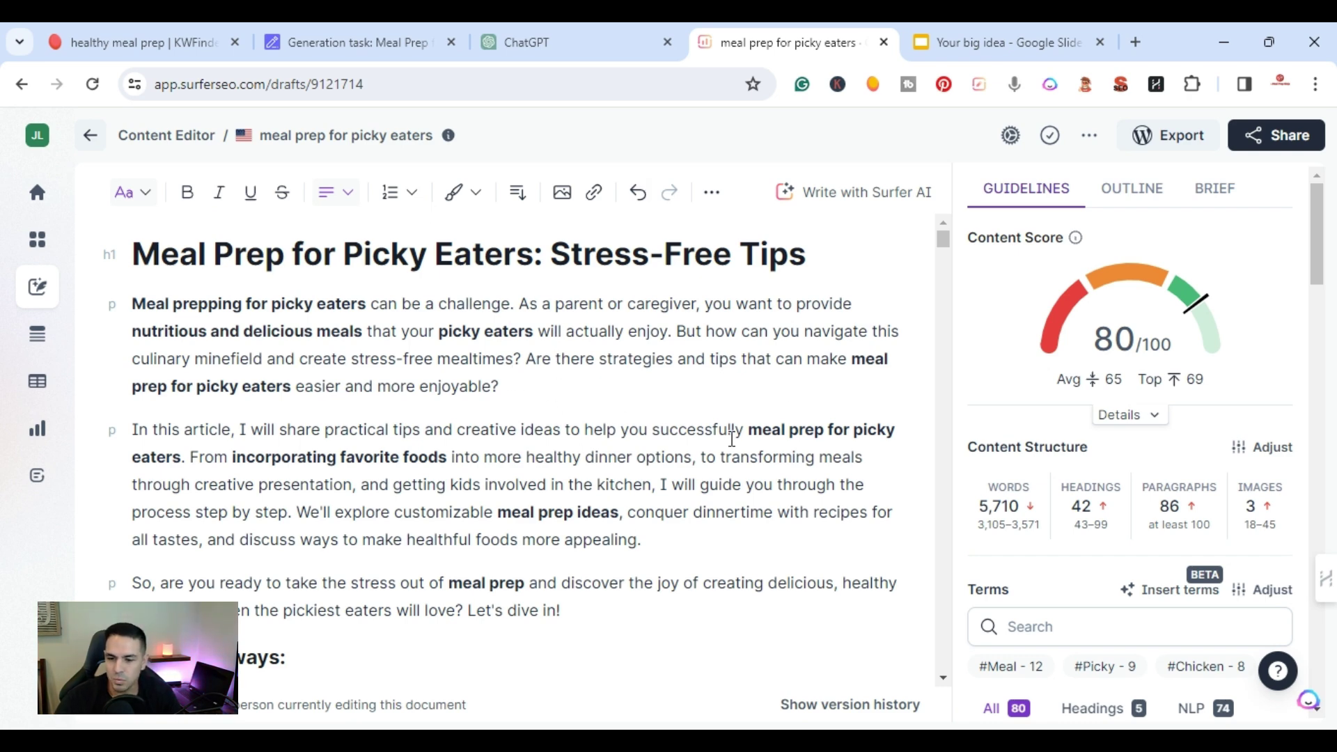
pyautogui.click(344, 32)
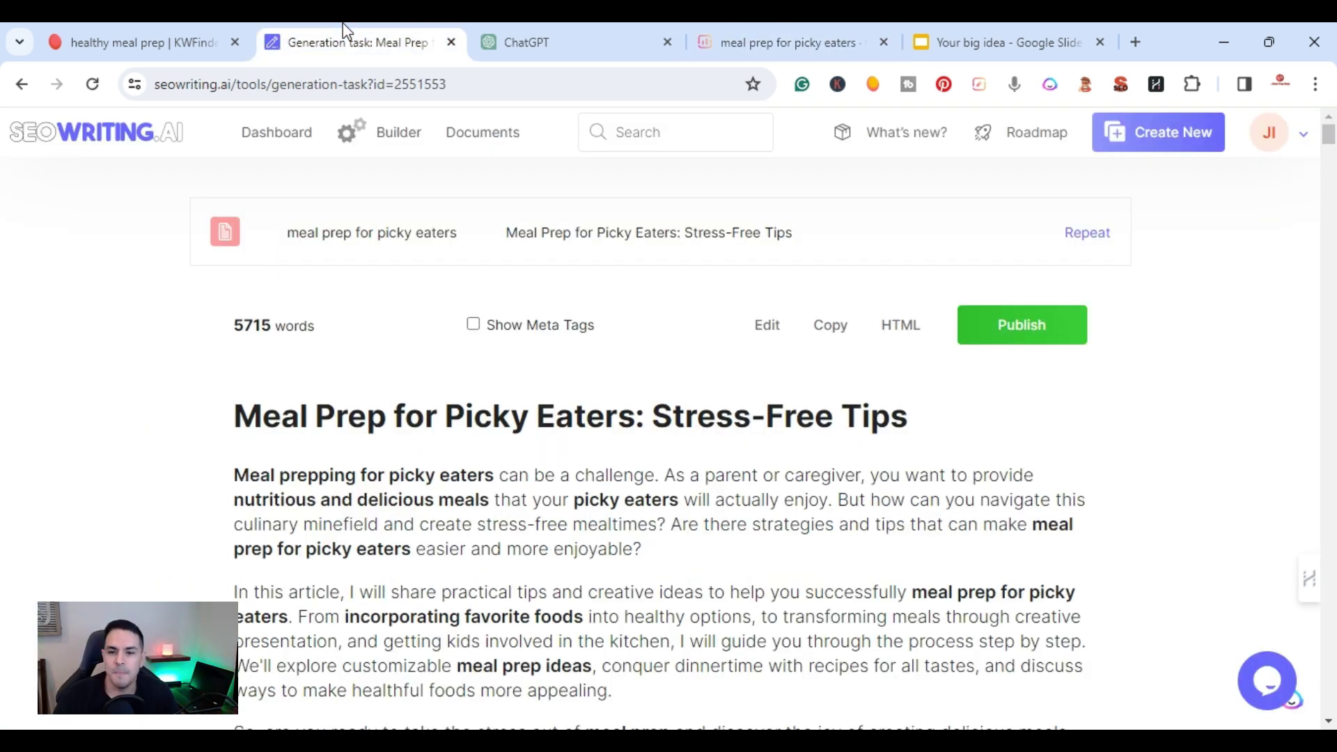
pyautogui.click(550, 35)
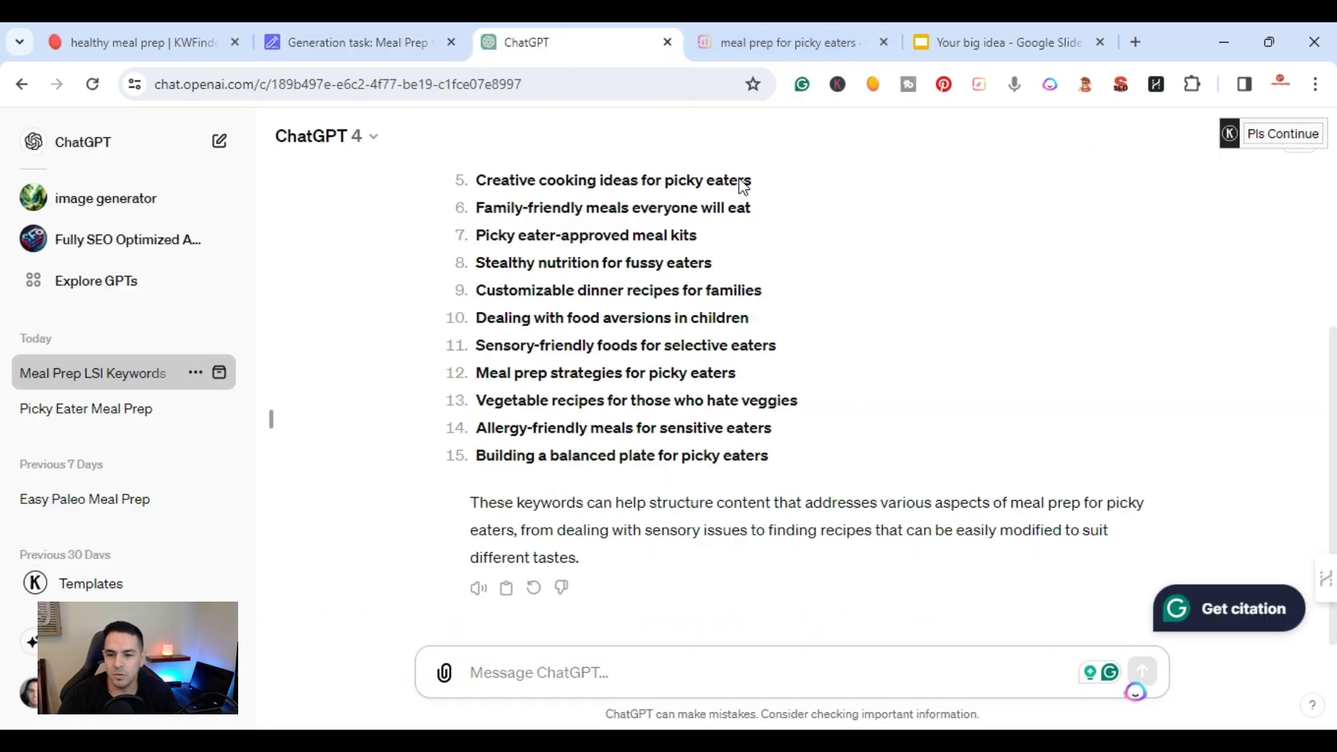
pyautogui.click(328, 41)
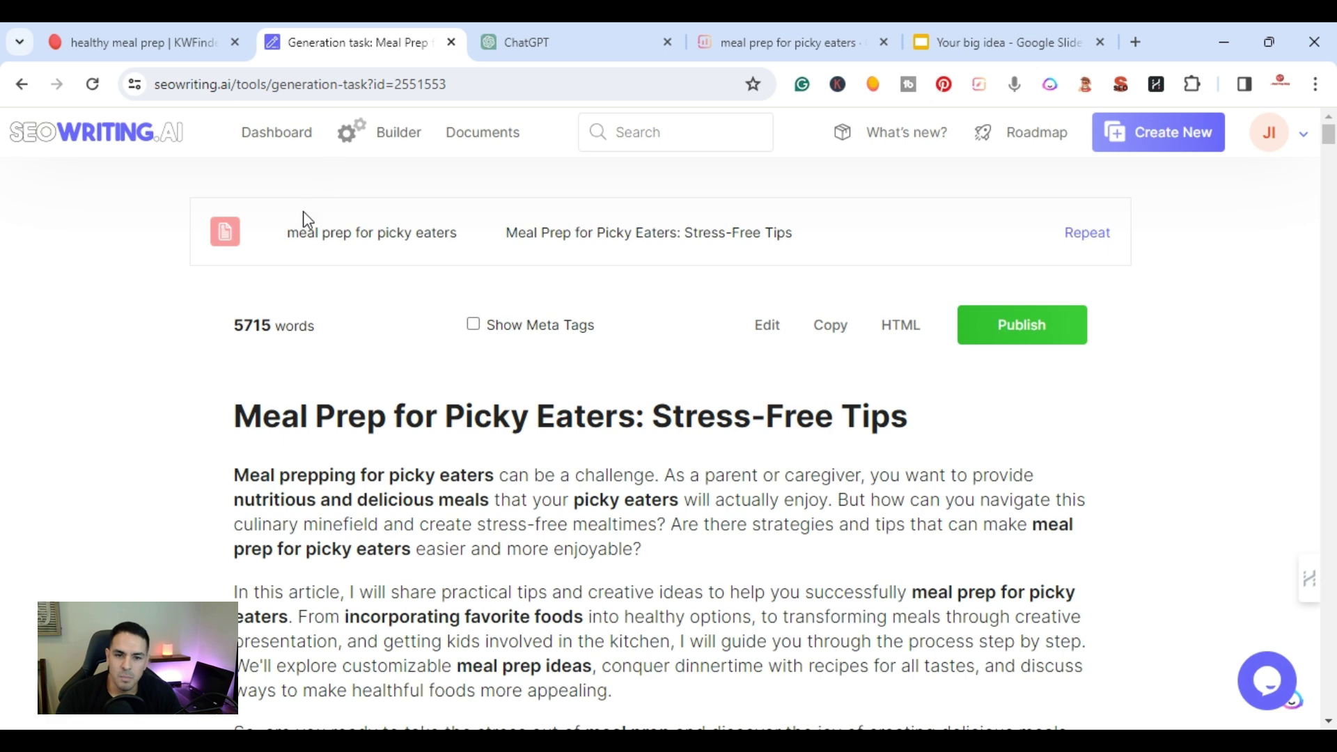